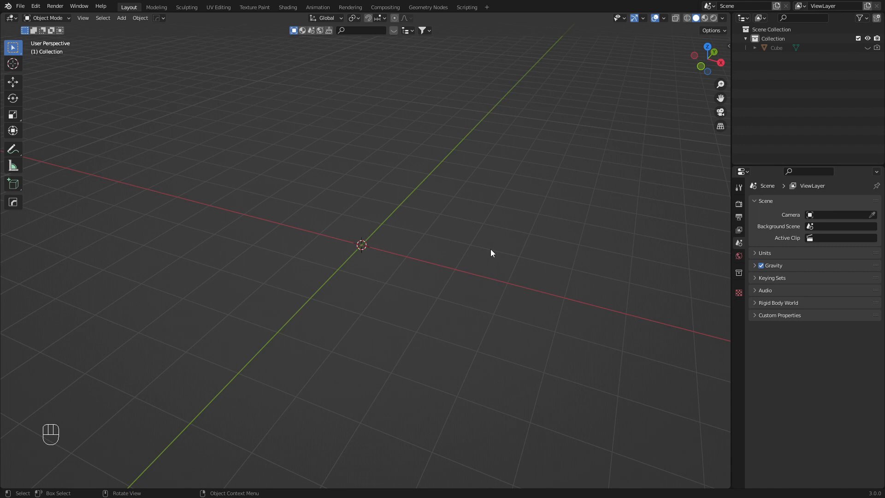
# Add a 2 m cube mesh at the world origin
pyautogui.moveTo(425, 208)
pyautogui.mouseDown(button='middle')
pyautogui.moveTo(399, 208)
pyautogui.moveTo(416, 197)
pyautogui.moveTo(414, 221)
pyautogui.moveTo(412, 206)
pyautogui.mouseUp(button='middle')
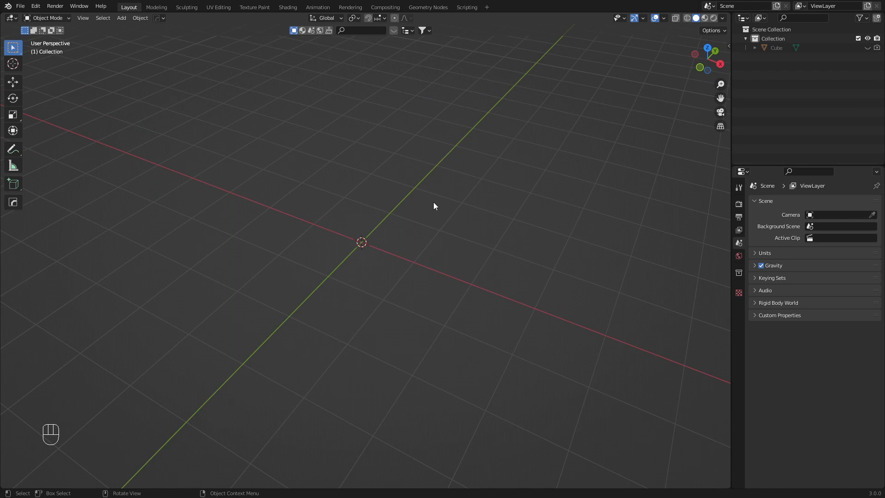
pyautogui.moveTo(418, 206); pyautogui.dragTo(425, 188, button='middle')
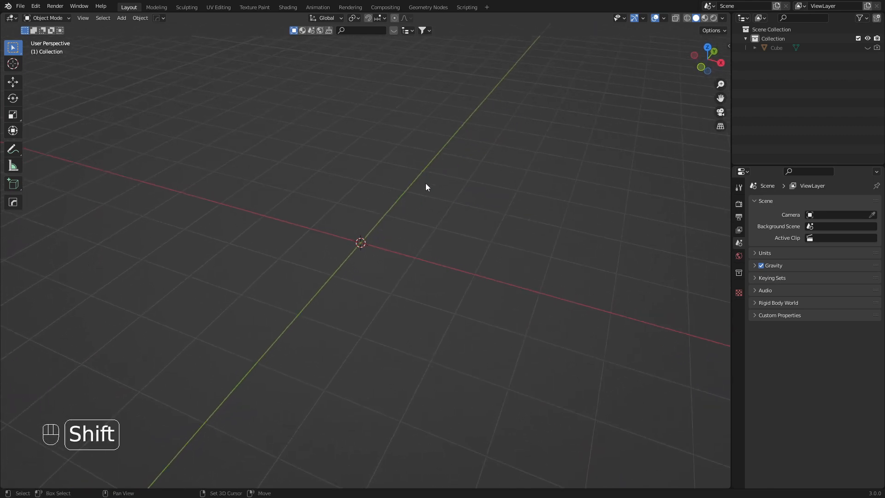
pyautogui.hotkey('shift', 'a')
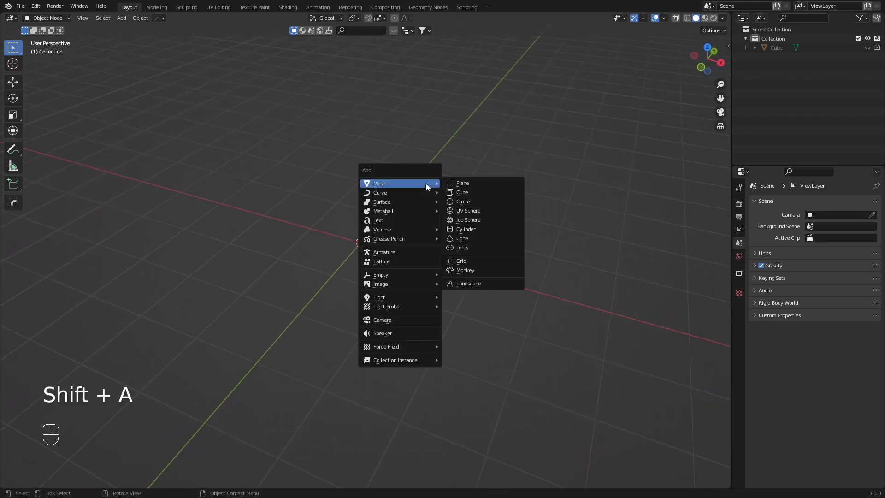
pyautogui.click(475, 193)
pyautogui.moveTo(475, 192); pyautogui.dragTo(416, 194, button='middle')
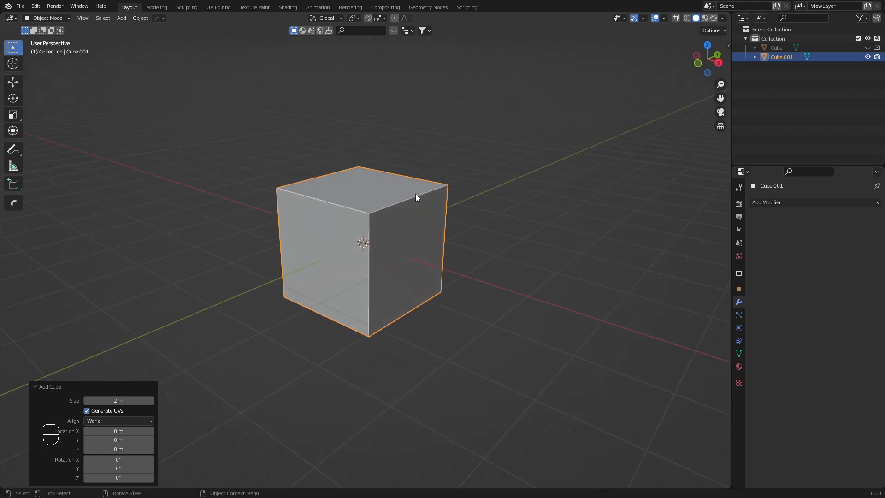
# Bevel the upper and lower edges of the cube's +X side about 0.69 m wide with 9 segments
pyautogui.press('Tab')
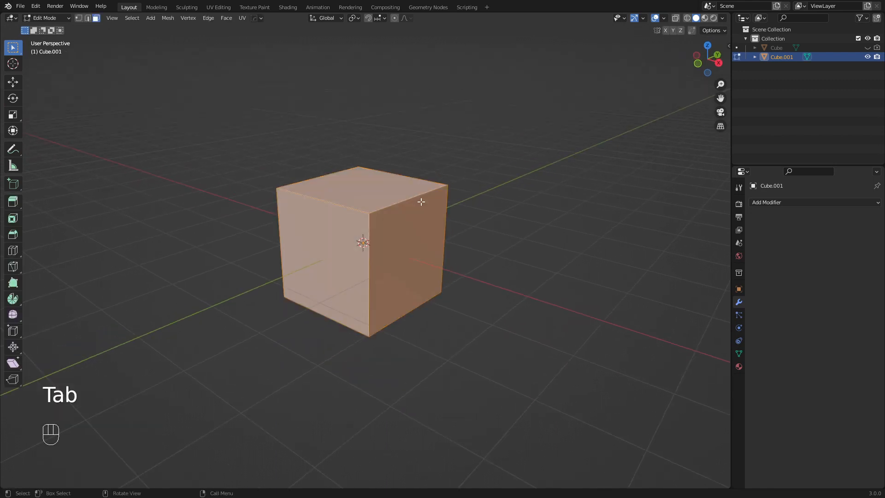
pyautogui.press('2')
pyautogui.click(401, 199)
pyautogui.keyDown('shift'); pyautogui.click(434, 298); pyautogui.keyUp('shift')
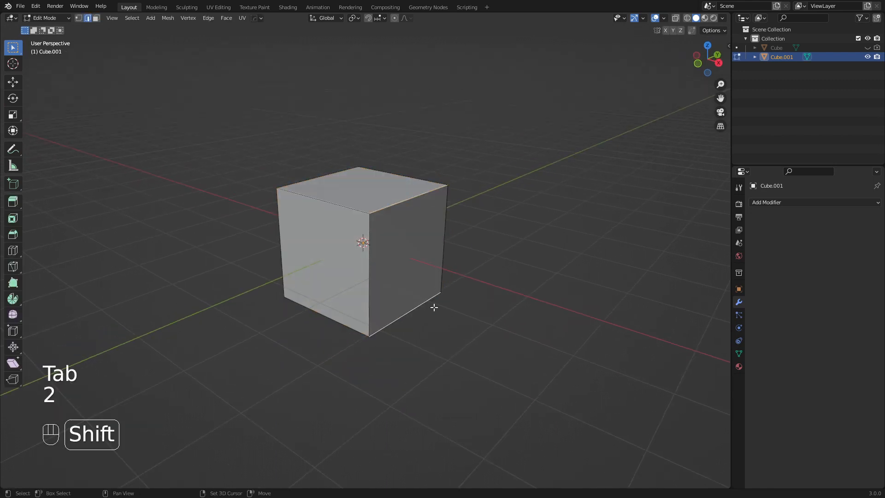
pyautogui.hotkey('ctrl', 'b')
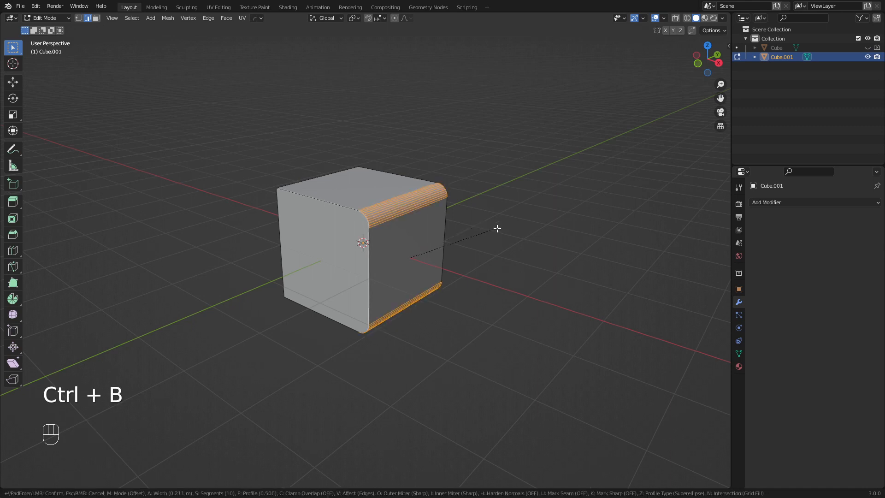
pyautogui.scroll(-3, 527, 230)
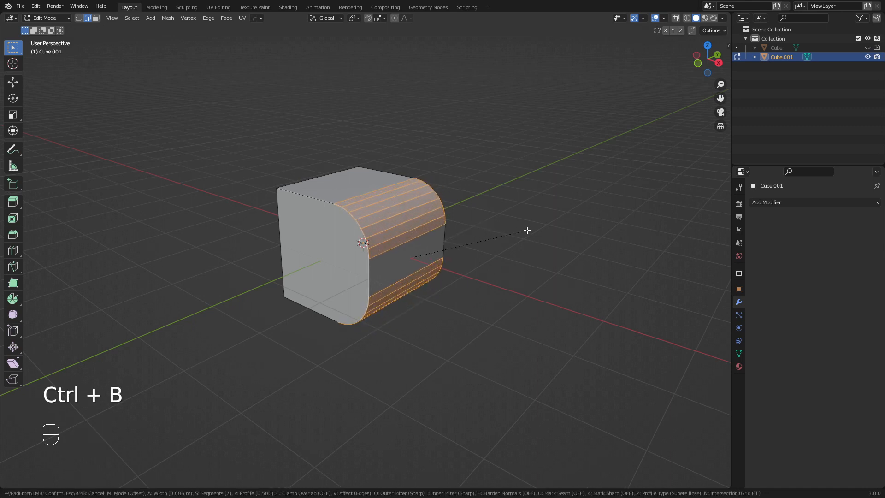
pyautogui.scroll(-4, 527, 230)
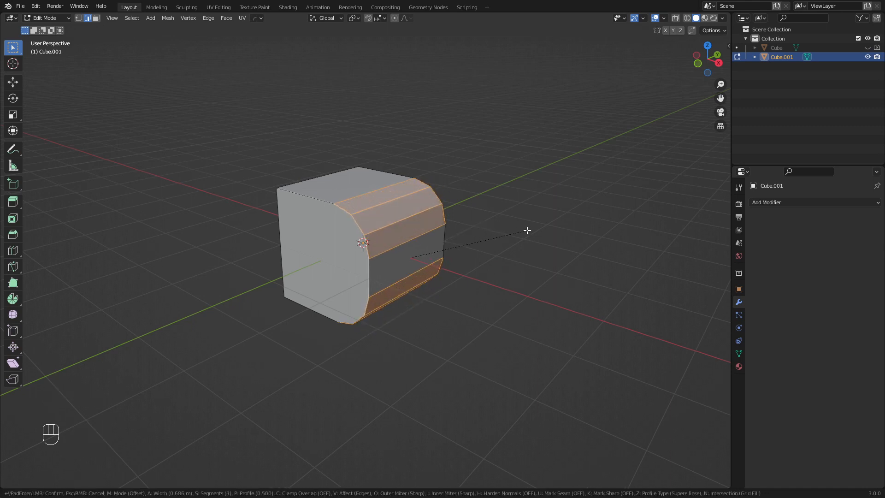
pyautogui.scroll(-1, 527, 230)
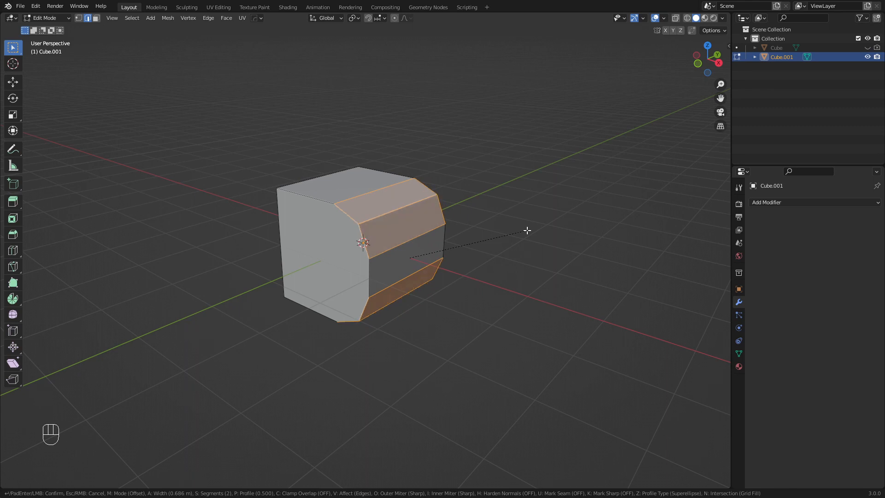
pyautogui.scroll(6, 527, 230)
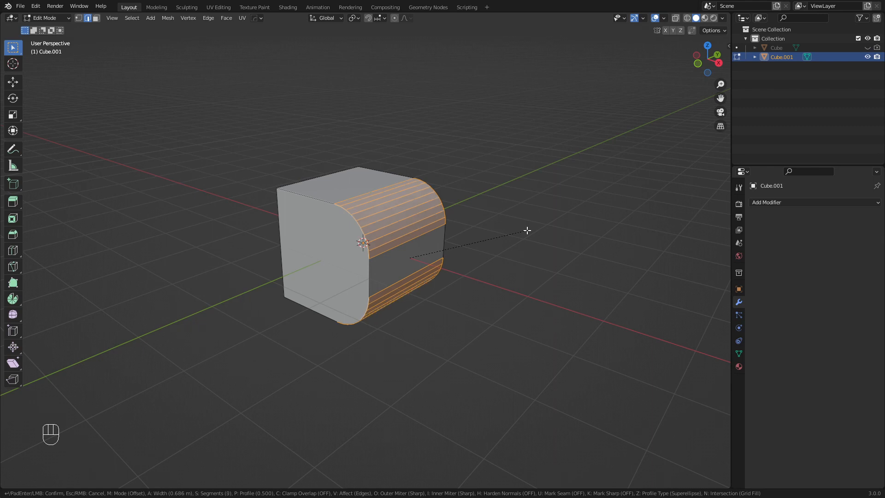
pyautogui.scroll(1, 527, 230)
pyautogui.click(527, 230)
pyautogui.moveTo(488, 200); pyautogui.dragTo(399, 211, button='middle')
pyautogui.press('Tab')
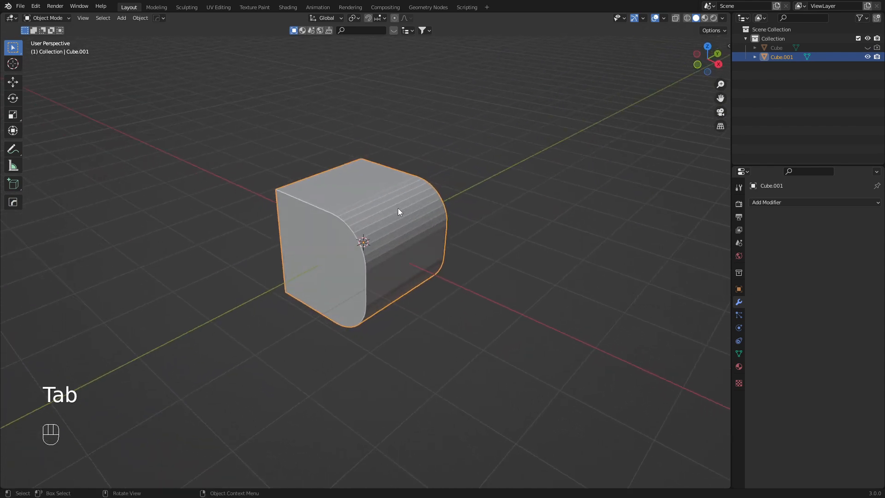
# Add a cylinder mesh with 32 vertices at the world origin
pyautogui.press('KP_7')
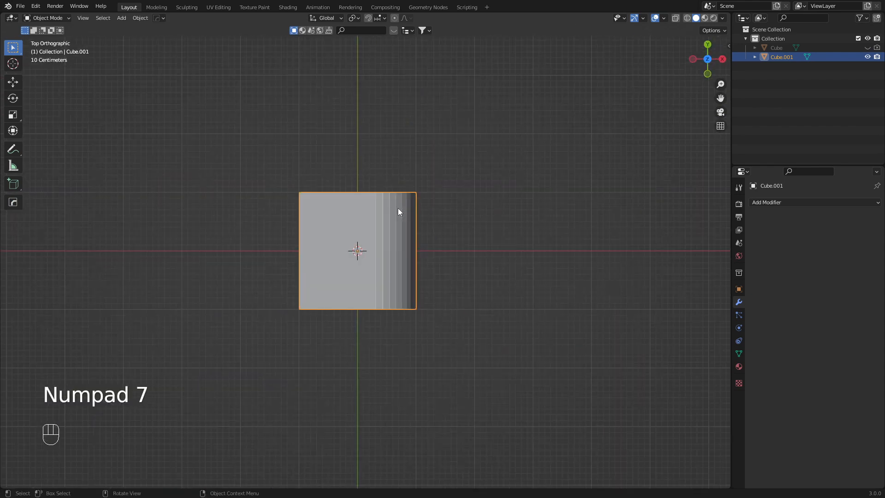
pyautogui.hotkey('shift', 'a')
pyautogui.moveTo(424, 217)
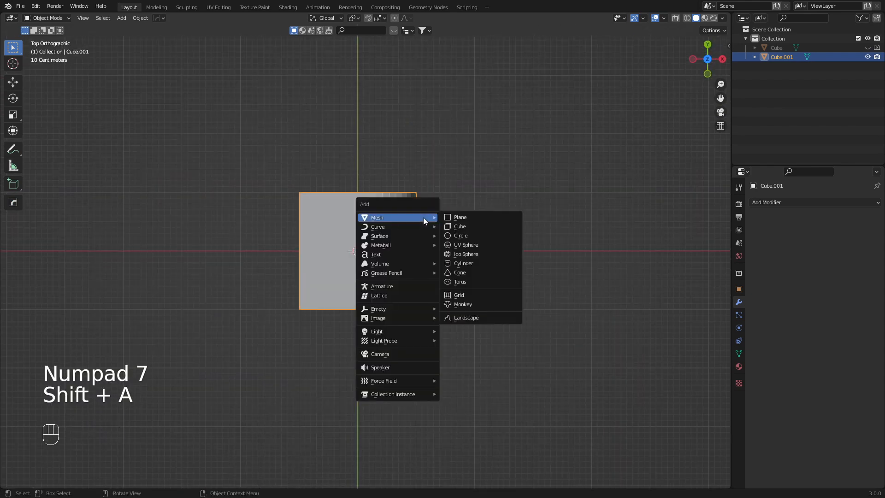
pyautogui.click(472, 261)
pyautogui.moveTo(432, 259); pyautogui.dragTo(433, 188, button='middle')
pyautogui.scroll(3, 475, 188)
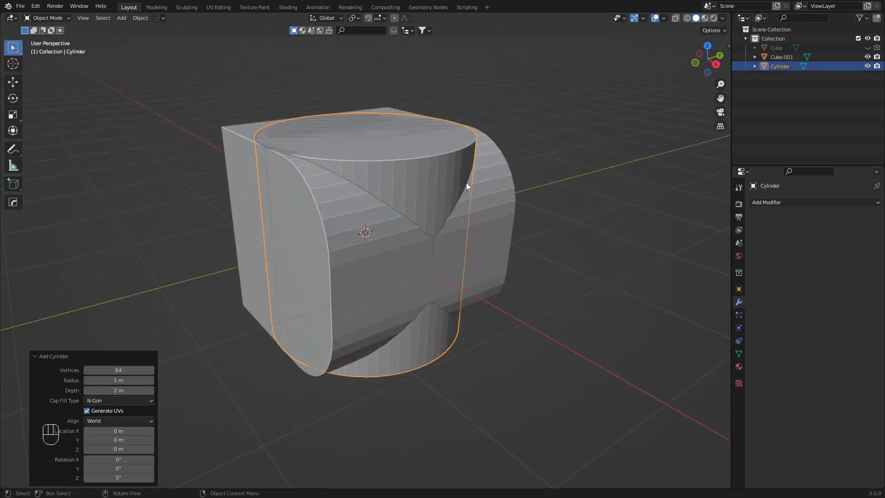
pyautogui.click(118, 370)
pyautogui.write('32')
pyautogui.press('Return')
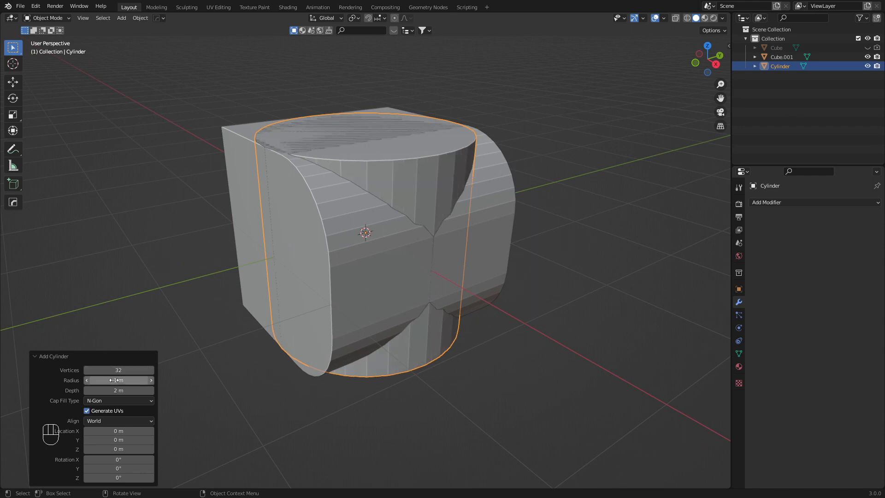
pyautogui.press('shift')
pyautogui.keyDown('shift'); pyautogui.moveTo(425, 255); pyautogui.dragTo(423, 280, button='middle'); pyautogui.keyUp('shift')
pyautogui.click(568, 260)
pyautogui.click(434, 216)
pyautogui.press('s')
pyautogui.hotkey('shift', 'z')
pyautogui.rightClick(558, 216)
# Stretch the cylinder along Z until it extends well above and below the rounded cube
pyautogui.press('s')
pyautogui.press('z')
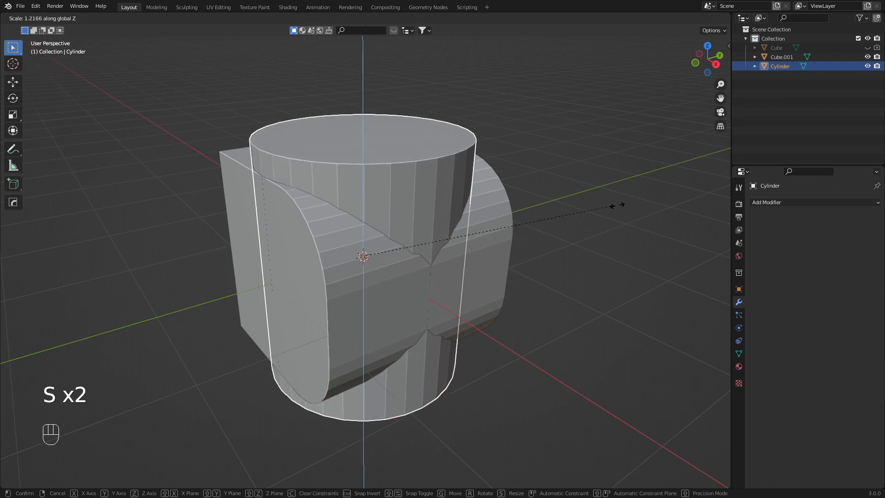
pyautogui.click(717, 192)
pyautogui.click(530, 215)
pyautogui.scroll(5, 512, 225)
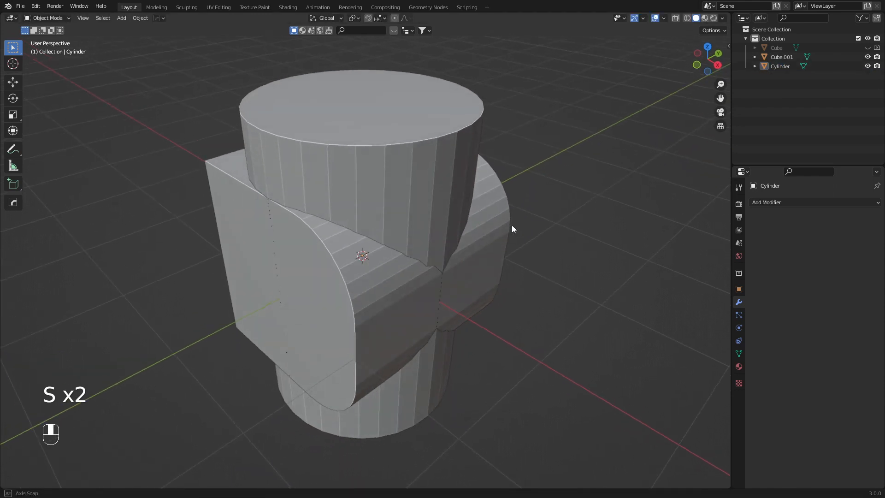
pyautogui.keyDown('shift'); pyautogui.moveTo(441, 217); pyautogui.dragTo(467, 214, button='middle'); pyautogui.keyUp('shift')
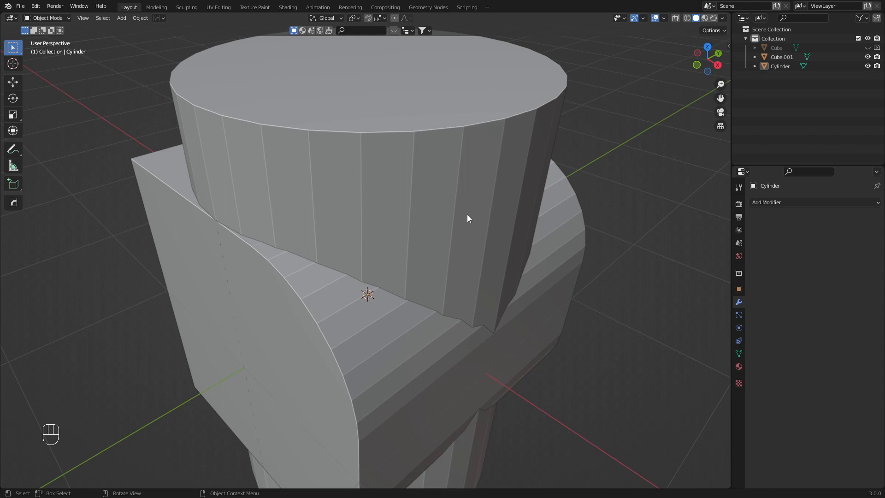
# Move the cylinder about 0.28 m along X towards the cube's rounded side
pyautogui.click(467, 215)
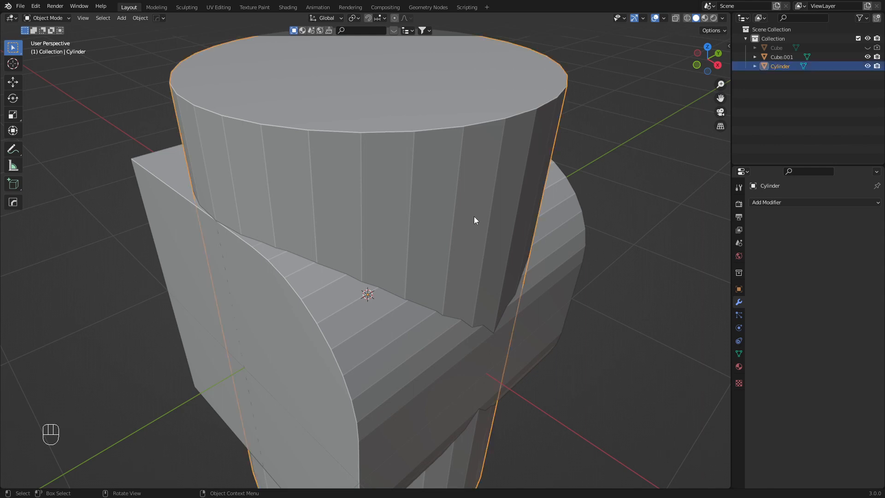
pyautogui.press('g')
pyautogui.press('y')
pyautogui.press('x')
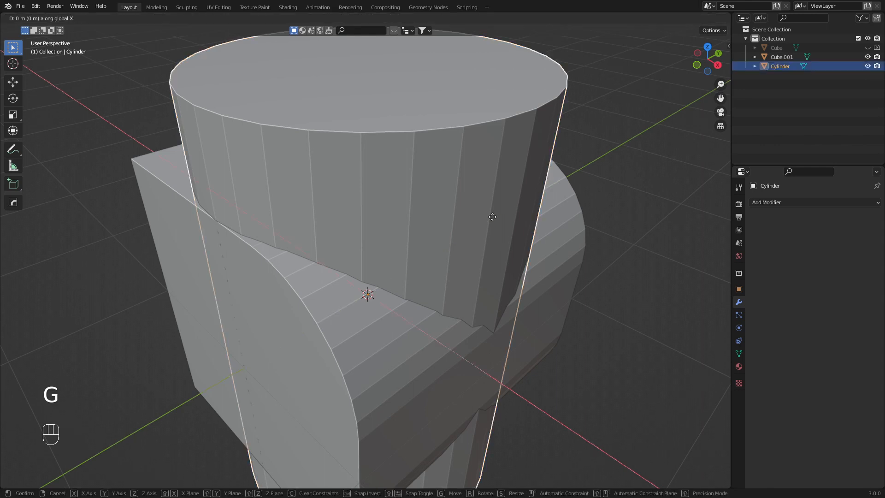
pyautogui.click(533, 220)
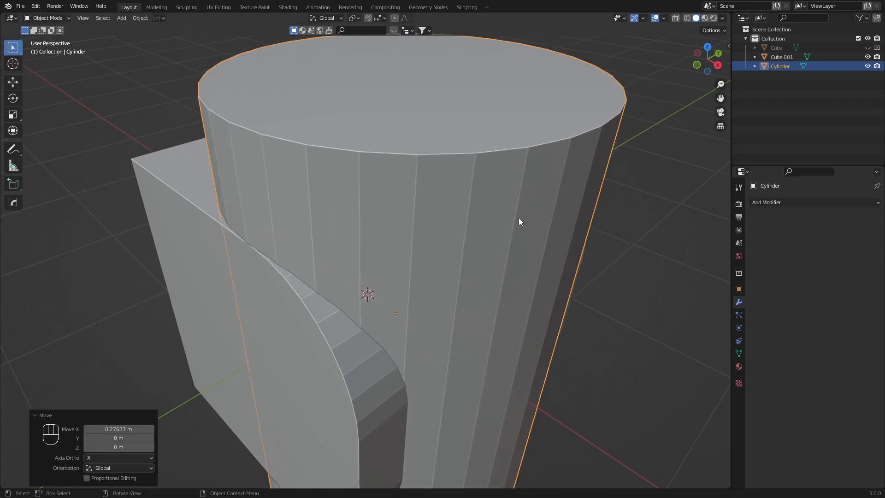
# Scale the cylinder to about 0.784 in X and Y only and apply its scale
pyautogui.press('s')
pyautogui.hotkey('shift', 'z')
pyautogui.click(560, 216)
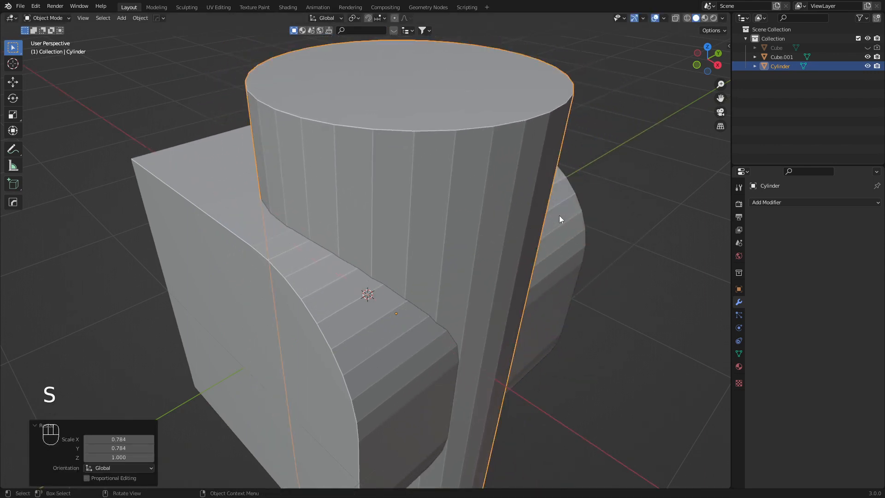
pyautogui.hotkey('ctrl', 'a')
pyautogui.click(615, 251)
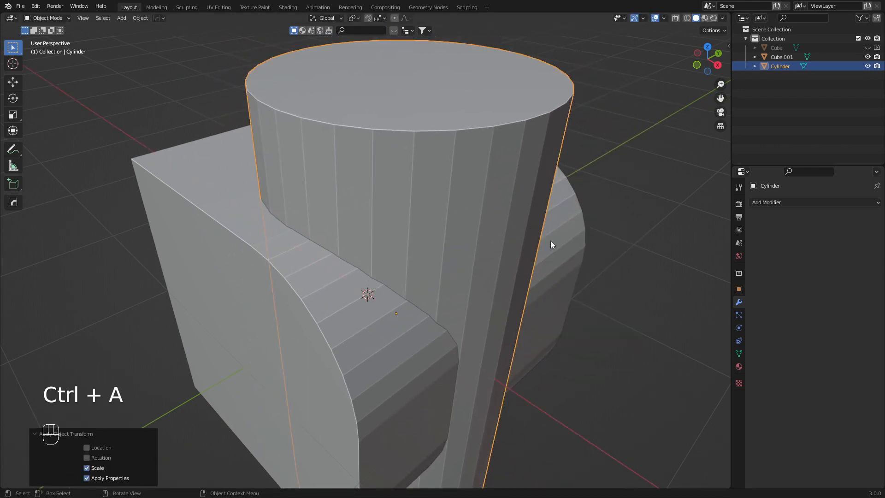
# Examine the faces of the cube's rounded bevel one at a time in face select mode
pyautogui.click(283, 272)
pyautogui.moveTo(370, 240); pyautogui.dragTo(378, 216, button='middle')
pyautogui.click(633, 212)
pyautogui.moveTo(485, 190); pyautogui.dragTo(491, 202, button='middle')
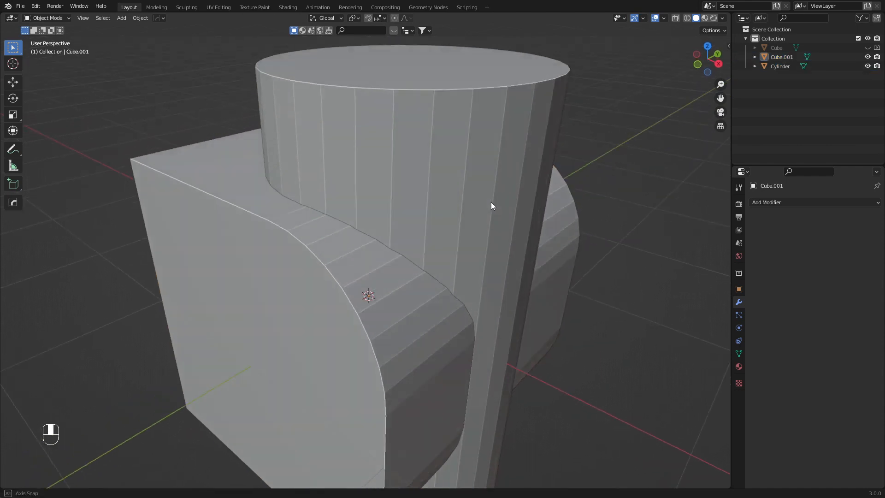
pyautogui.scroll(3, 413, 234)
pyautogui.scroll(-5, 213, 188)
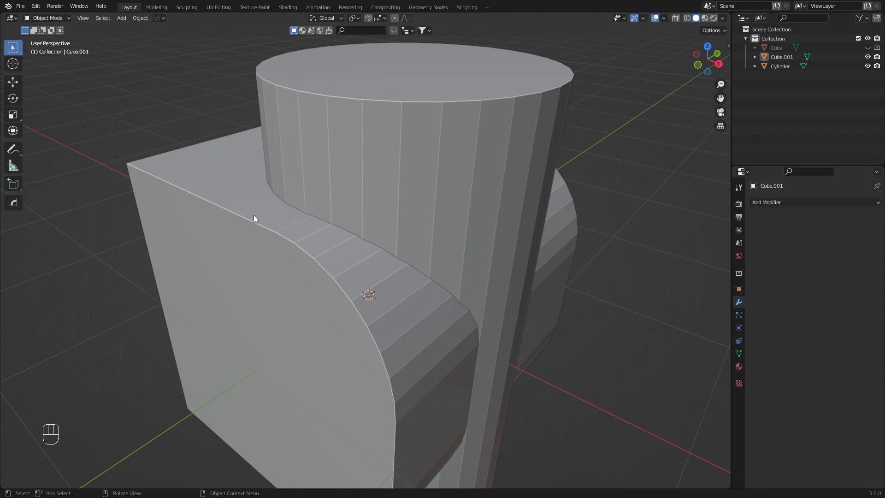
pyautogui.click(236, 214)
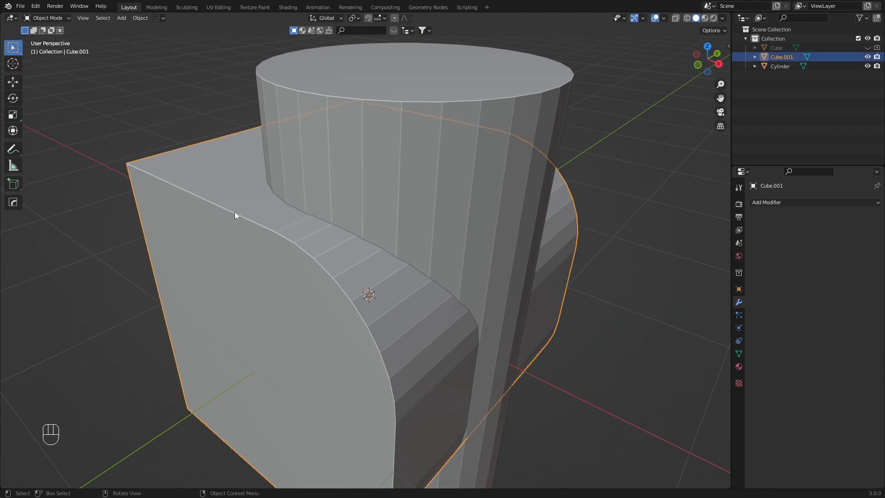
pyautogui.press('Tab')
pyautogui.press('3')
pyautogui.click(346, 256)
pyautogui.click(361, 278)
pyautogui.click(390, 293)
pyautogui.click(408, 314)
pyautogui.press('Tab')
# Examine the cylinder's side faces one at a time in face select mode
pyautogui.click(458, 142)
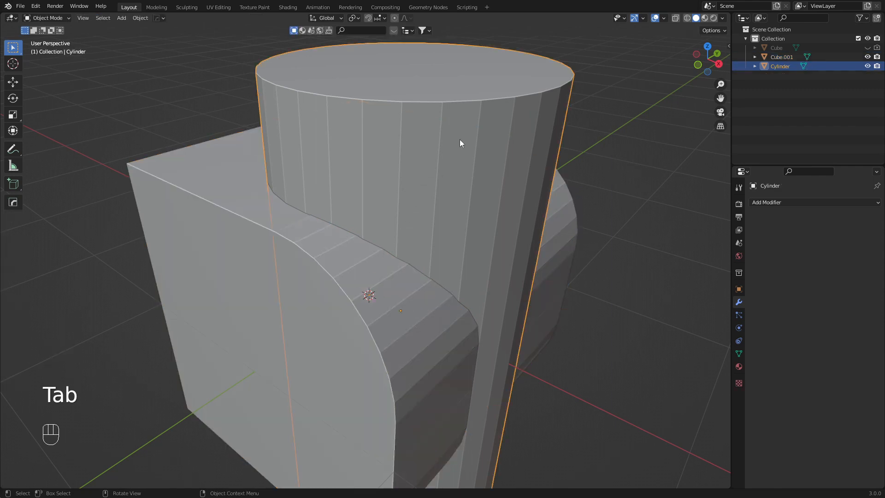
pyautogui.press('Tab')
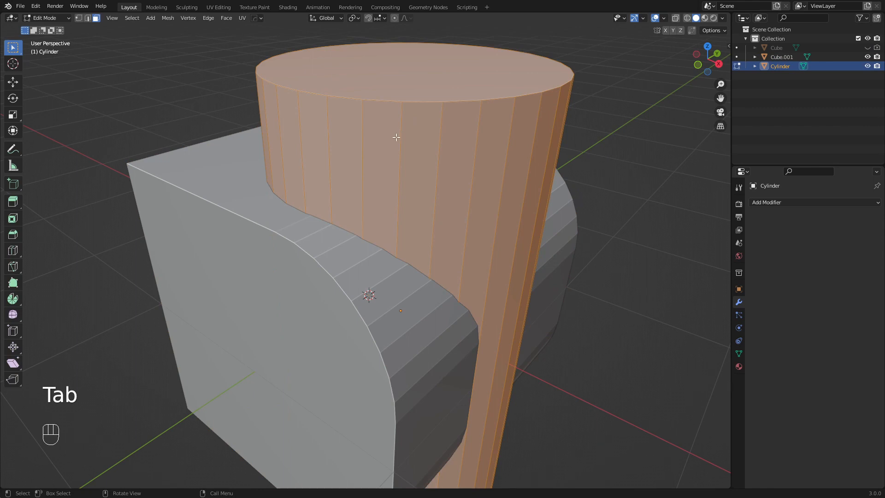
pyautogui.press('3')
pyautogui.click(392, 141)
pyautogui.click(421, 142)
pyautogui.click(470, 147)
pyautogui.click(480, 146)
pyautogui.click(514, 145)
pyautogui.press('Tab')
pyautogui.moveTo(513, 145); pyautogui.dragTo(460, 167, button='middle')
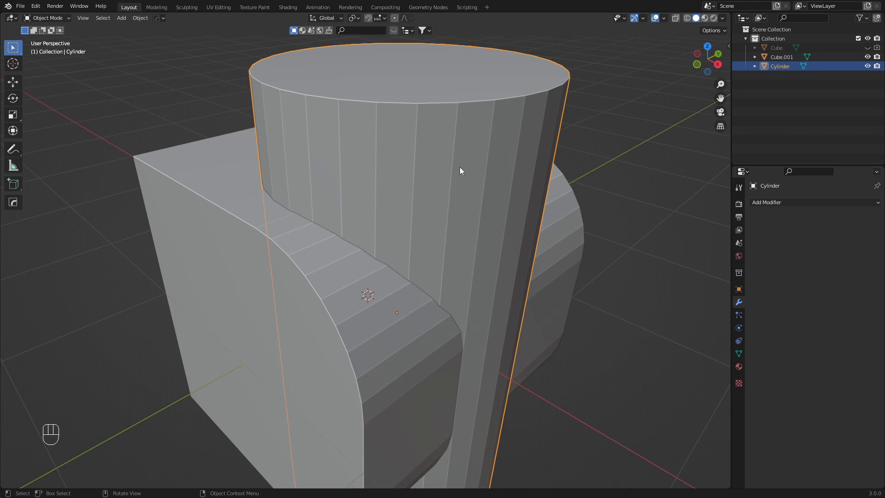
# Delete the cylinder and the rounded cube from the scene
pyautogui.click(460, 166)
pyautogui.keyDown('shift'); pyautogui.click(452, 134); pyautogui.keyUp('shift')
pyautogui.click(563, 166)
pyautogui.click(502, 167)
pyautogui.press('x')
pyautogui.click(532, 173)
pyautogui.click(537, 194)
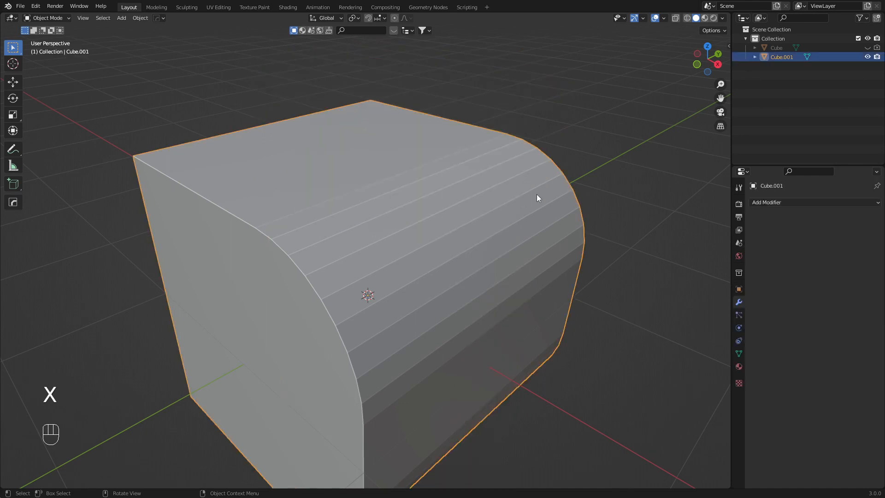
pyautogui.press('x')
pyautogui.click(469, 187)
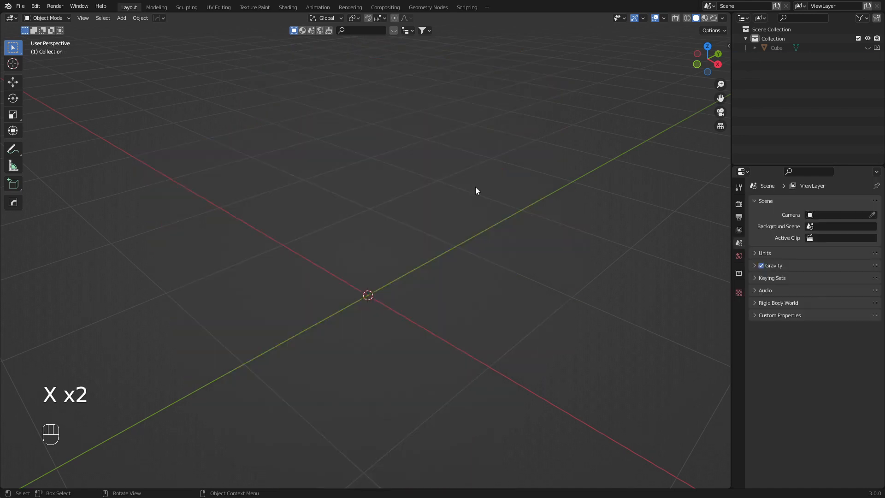
# Add a new cube mesh to the empty scene
pyautogui.hotkey('shift', 'a')
pyautogui.moveTo(510, 187)
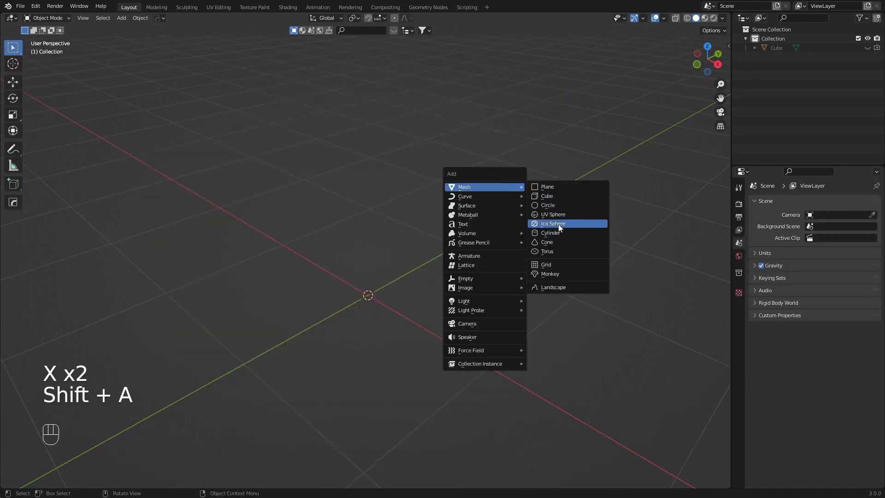
pyautogui.click(554, 195)
# Bevel the cube's upper and lower edges on one side by about 0.52 m with 16 segments and return to Object Mode
pyautogui.press('Tab')
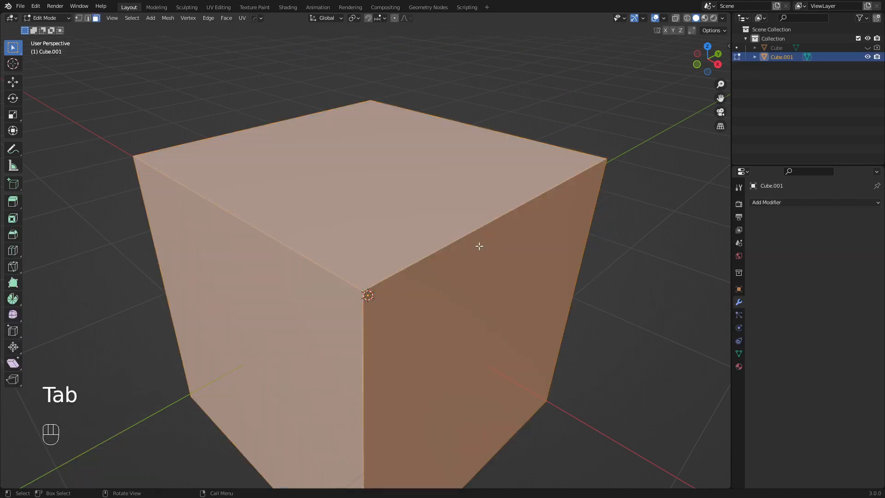
pyautogui.press('2')
pyautogui.moveTo(466, 237); pyautogui.dragTo(523, 228, button='middle')
pyautogui.keyDown('shift'); pyautogui.moveTo(530, 290); pyautogui.dragTo(506, 222, button='middle'); pyautogui.keyUp('shift')
pyautogui.keyDown('shift'); pyautogui.click(478, 386); pyautogui.keyUp('shift')
pyautogui.moveTo(468, 190); pyautogui.dragTo(488, 192, button='middle')
pyautogui.hotkey('ctrl', 'b')
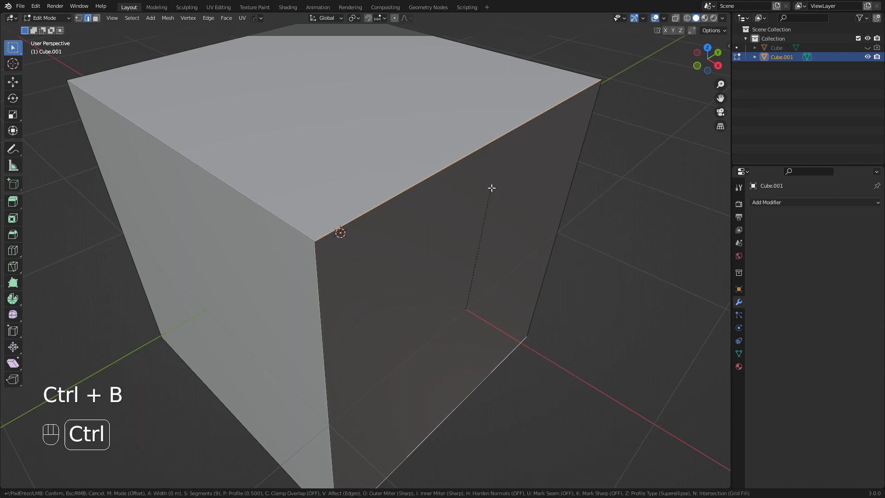
pyautogui.scroll(4, 687, 300)
pyautogui.scroll(3, 687, 300)
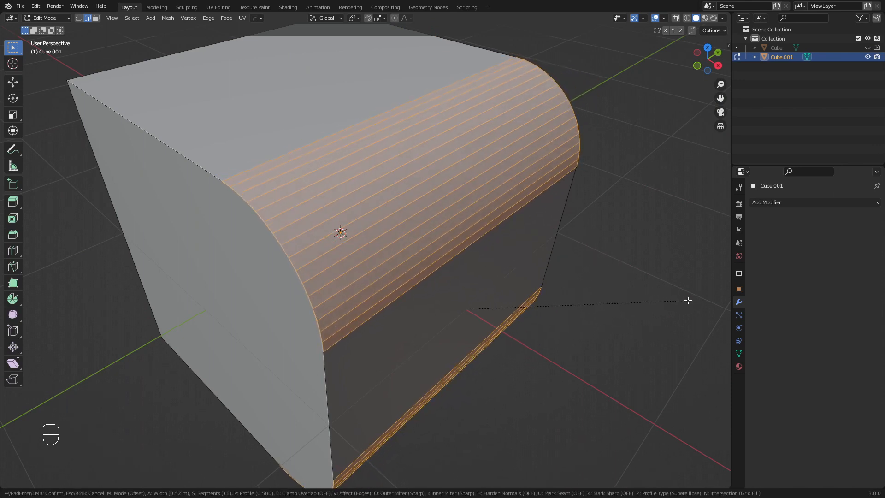
pyautogui.click(701, 306)
pyautogui.moveTo(650, 306); pyautogui.dragTo(501, 257, button='middle')
pyautogui.press('Tab')
# Add a cylinder mesh at the cube's centre
pyautogui.moveTo(448, 202); pyautogui.dragTo(405, 184, button='middle')
pyautogui.press('KP_7')
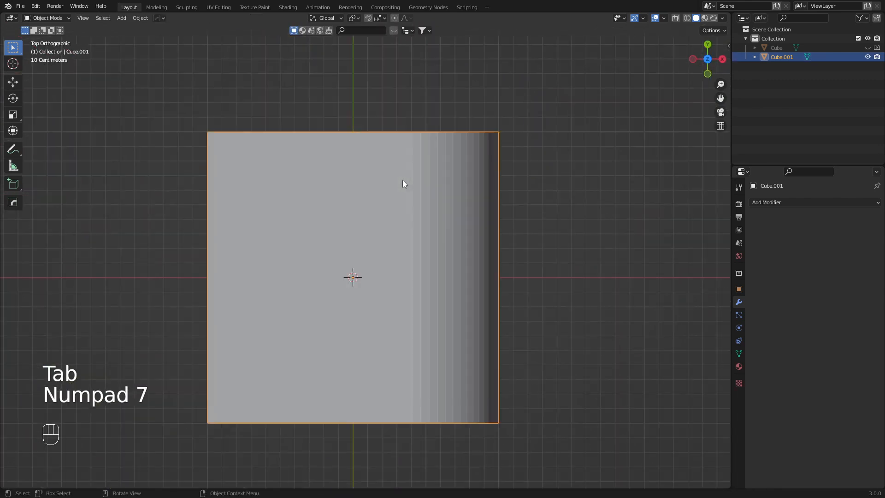
pyautogui.hotkey('shift', 'a')
pyautogui.moveTo(405, 180)
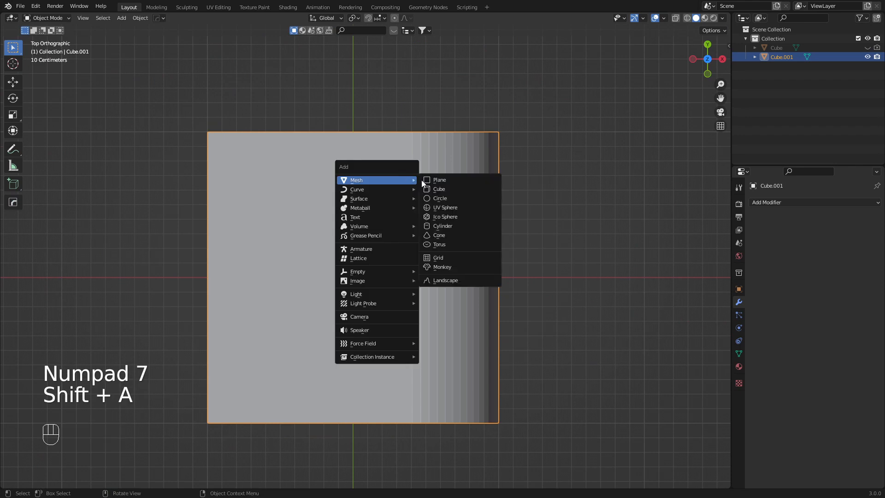
pyautogui.click(464, 226)
pyautogui.moveTo(472, 218); pyautogui.dragTo(437, 216, button='middle')
pyautogui.scroll(3, 386, 206)
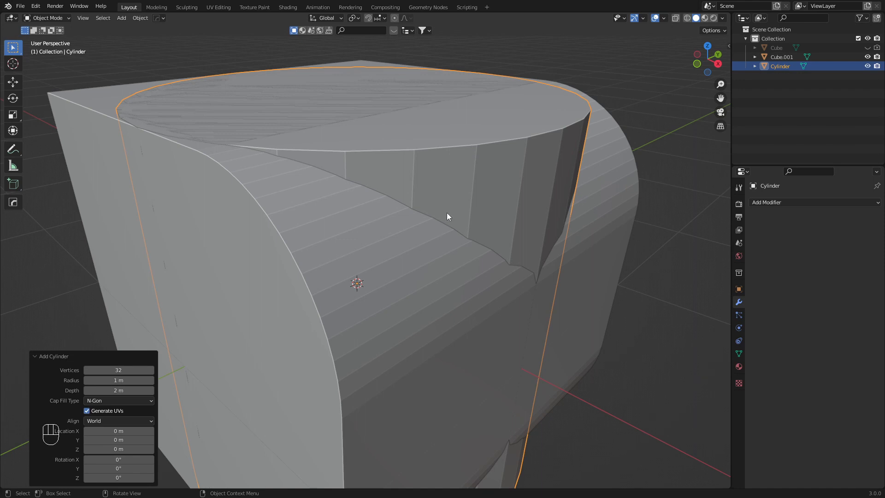
# Collapse and expand the Add Cylinder settings and deselect the cylinder
pyautogui.click(48, 357)
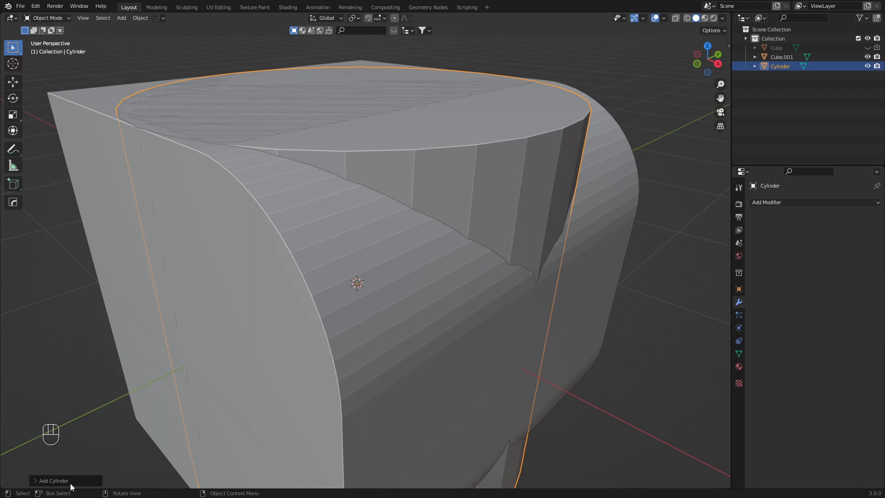
pyautogui.click(42, 479)
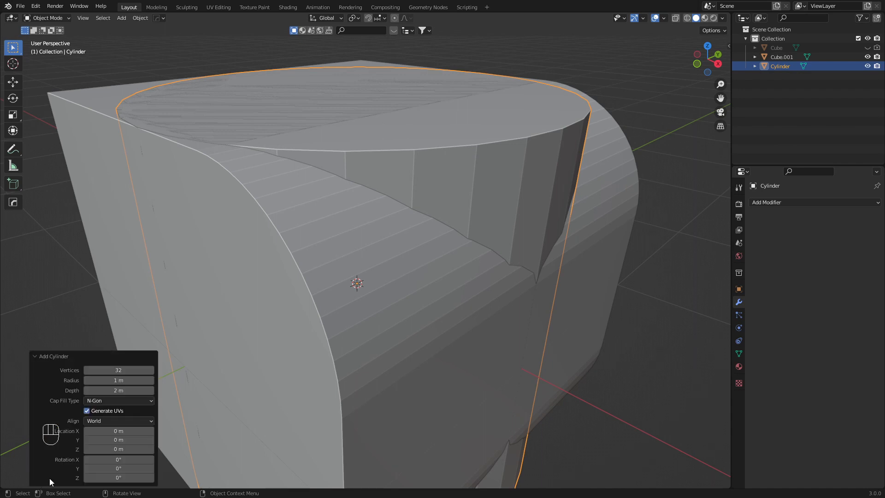
pyautogui.click(55, 358)
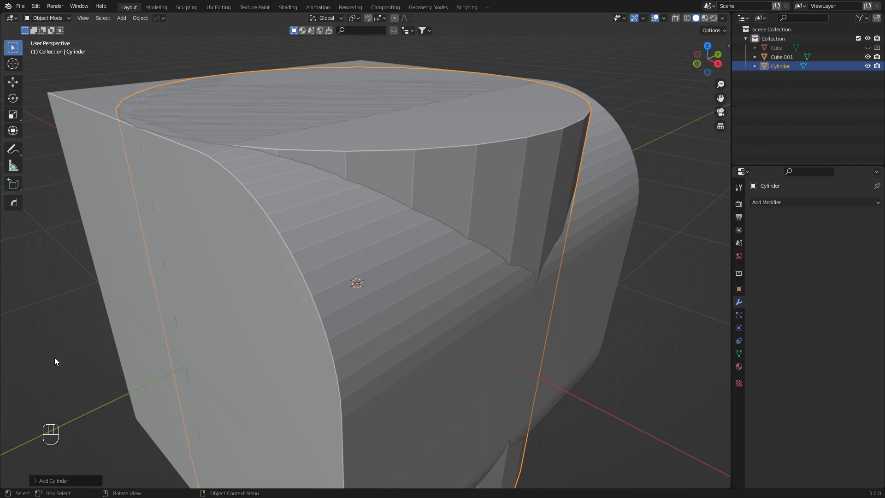
pyautogui.click(672, 134)
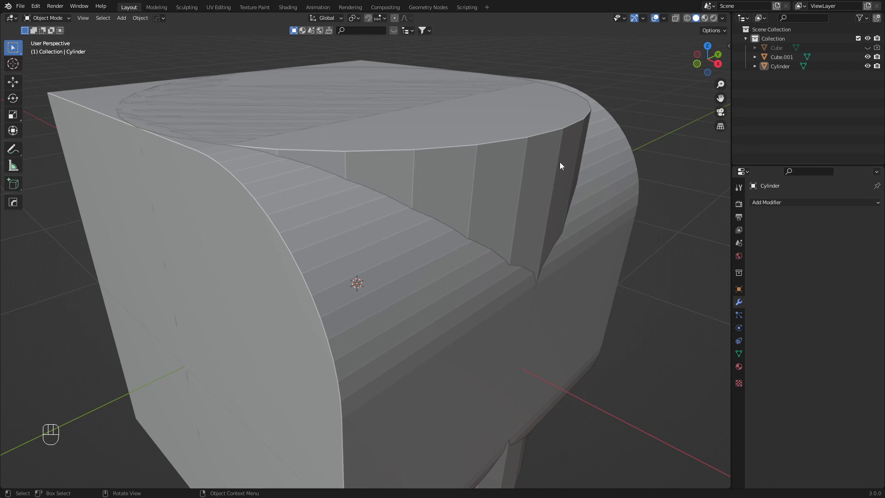
# Reopen the Add Cylinder settings and set the cylinder's vertex count to 96
pyautogui.press('F9')
pyautogui.moveTo(579, 165); pyautogui.dragTo(585, 215)
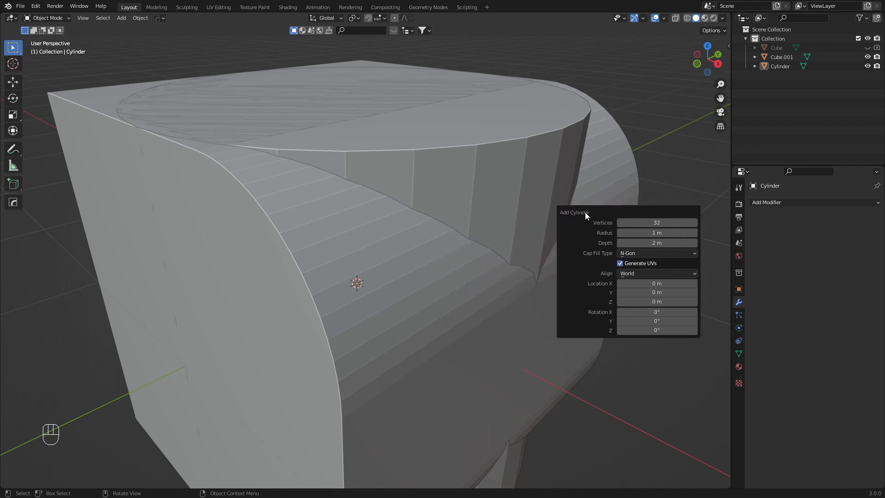
pyautogui.moveTo(647, 225); pyautogui.dragTo(680, 224)
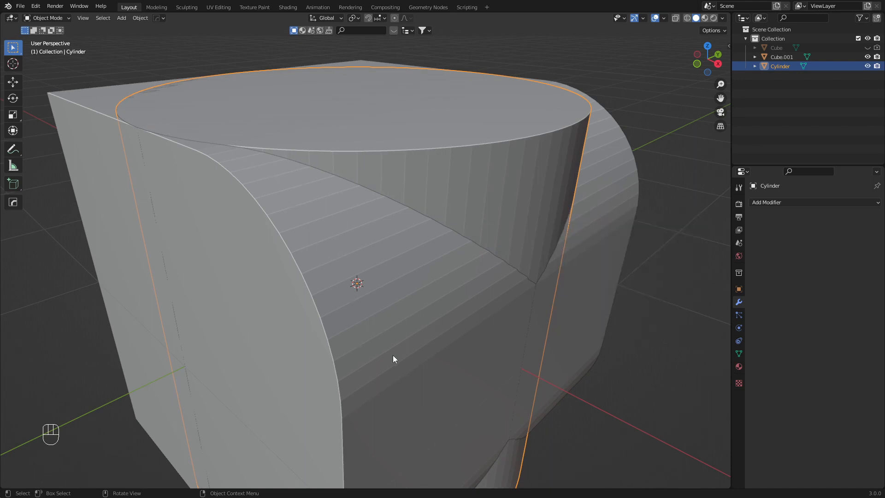
pyautogui.press('F9')
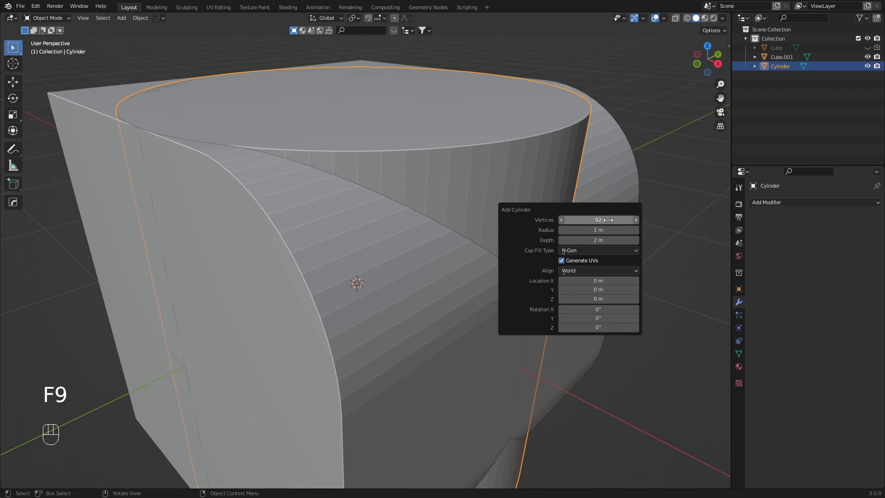
pyautogui.moveTo(606, 220); pyautogui.dragTo(595, 219)
pyautogui.moveTo(604, 220); pyautogui.dragTo(607, 221)
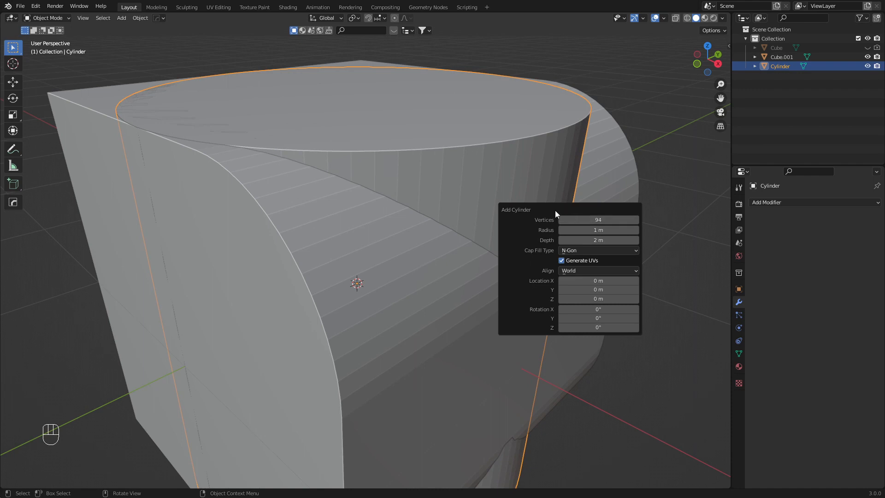
pyautogui.click(605, 221)
pyautogui.write('96')
pyautogui.press('Return')
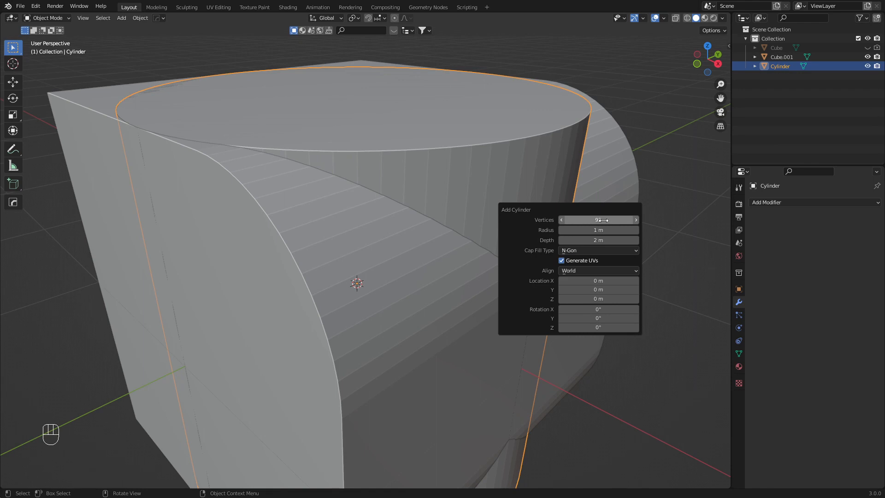
pyautogui.click(374, 179)
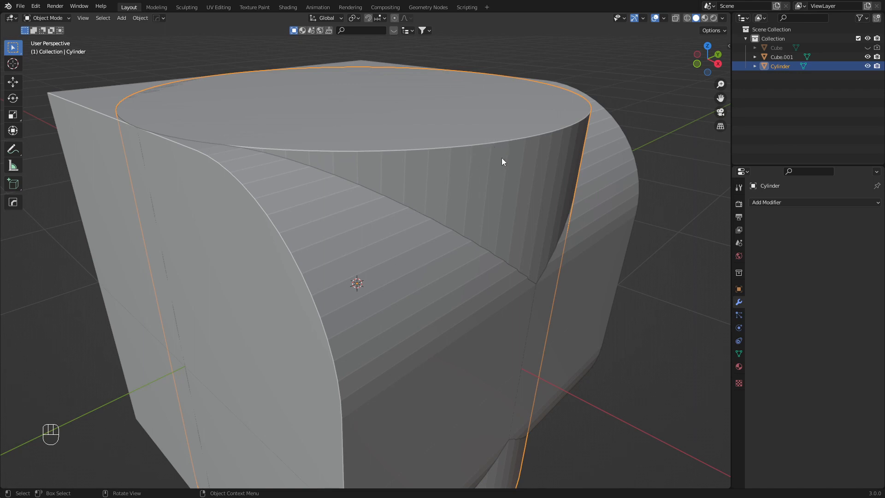
# Scale the cylinder down to about 1.62 m in diameter and move it about 0.82 m along X towards the bevelled side
pyautogui.scroll(-4, 506, 179)
pyautogui.moveTo(490, 177); pyautogui.dragTo(481, 195, button='middle')
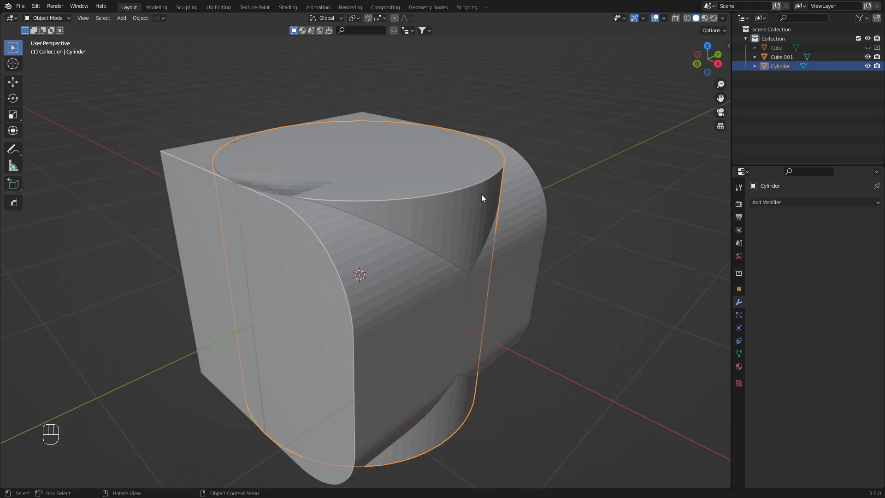
pyautogui.press('KP_7')
pyautogui.press('s')
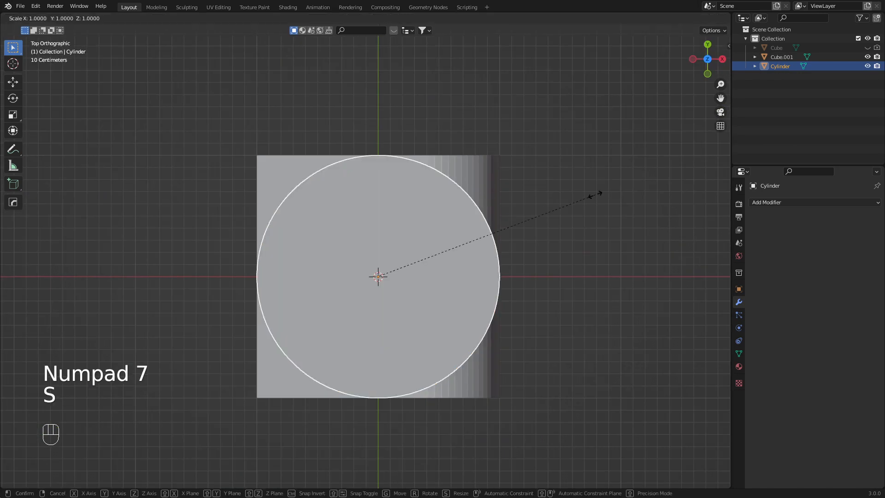
pyautogui.click(552, 204)
pyautogui.press('g')
pyautogui.rightClick(577, 248)
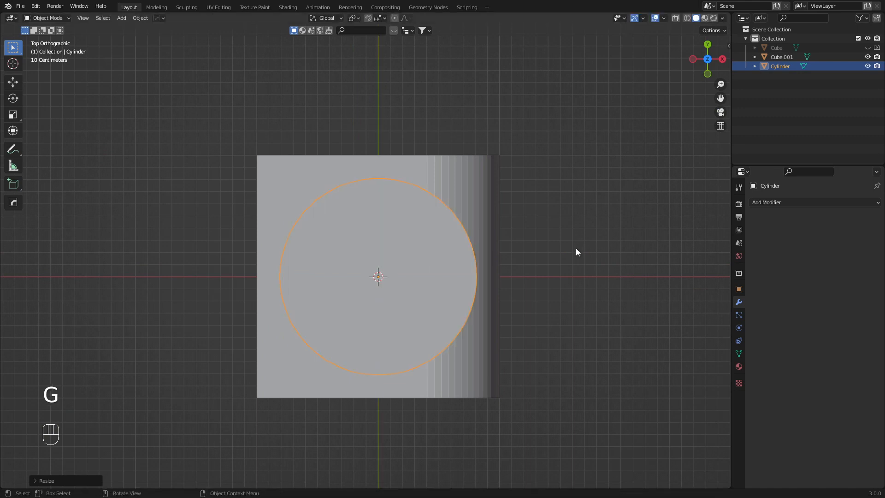
pyautogui.press('g')
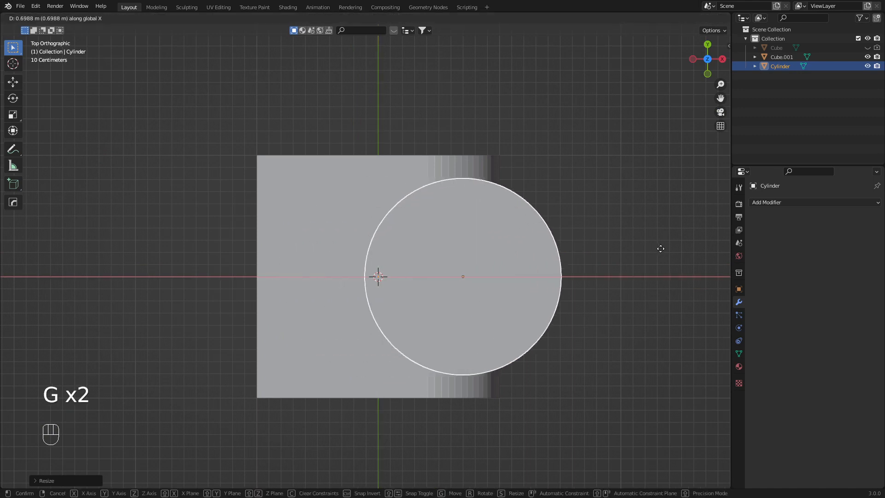
pyautogui.click(674, 249)
# Scale the cylinder along Z to a height of about 3.12 m so it extends above and below the cube
pyautogui.moveTo(475, 209); pyautogui.dragTo(517, 192, button='middle')
pyautogui.press('s')
pyautogui.press('z')
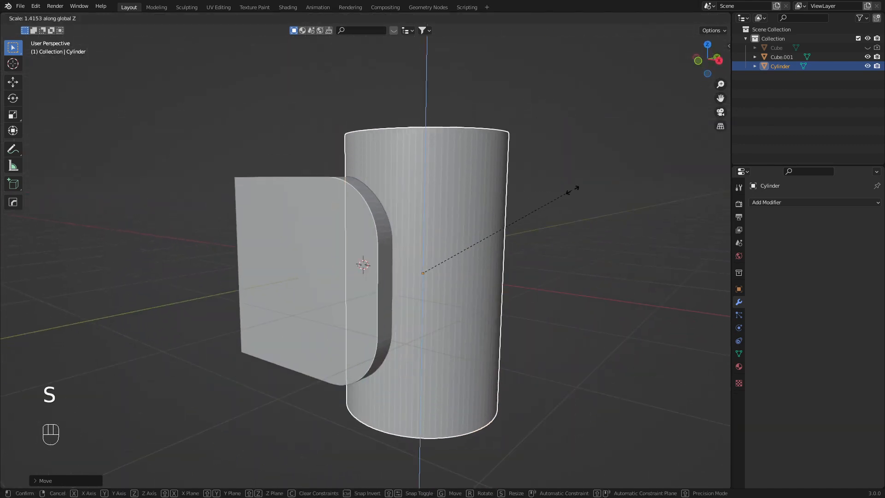
pyautogui.click(587, 184)
# Apply the scale of the cylinder and of the bevelled cube
pyautogui.moveTo(424, 218); pyautogui.dragTo(389, 227, button='middle')
pyautogui.scroll(5, 353, 221)
pyautogui.scroll(-5, 389, 226)
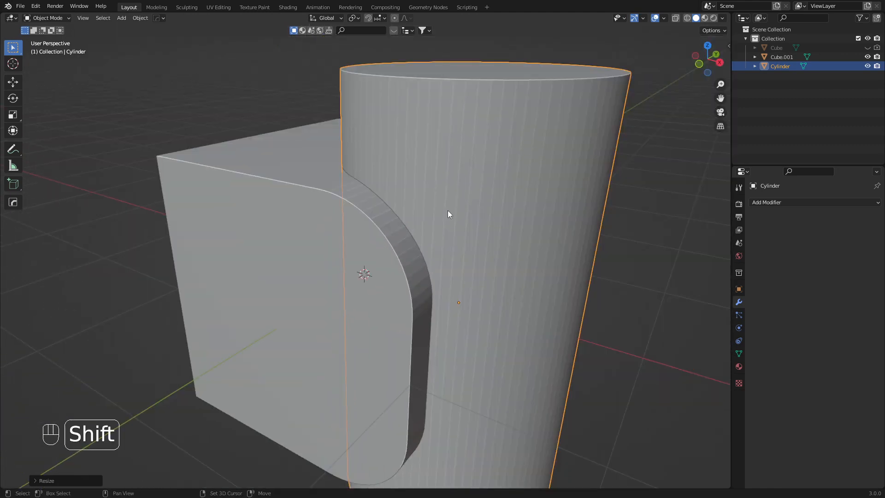
pyautogui.moveTo(458, 226); pyautogui.dragTo(496, 206, button='middle')
pyautogui.scroll(-2, 496, 215)
pyautogui.hotkey('ctrl', 'a')
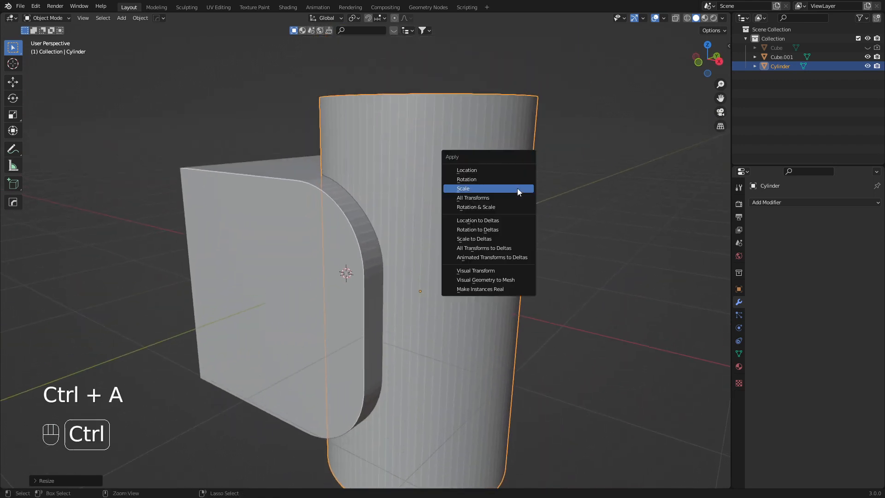
pyautogui.click(518, 188)
pyautogui.hotkey('ctrl', 'a')
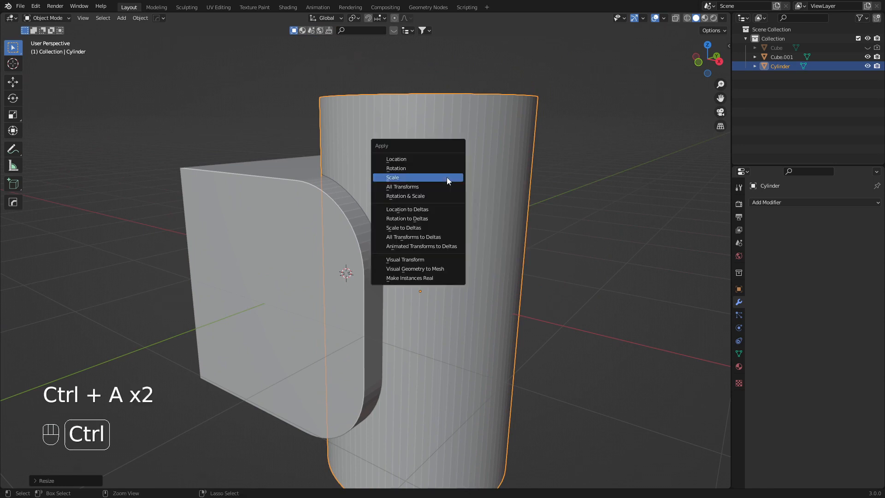
pyautogui.click(407, 178)
pyautogui.click(282, 194)
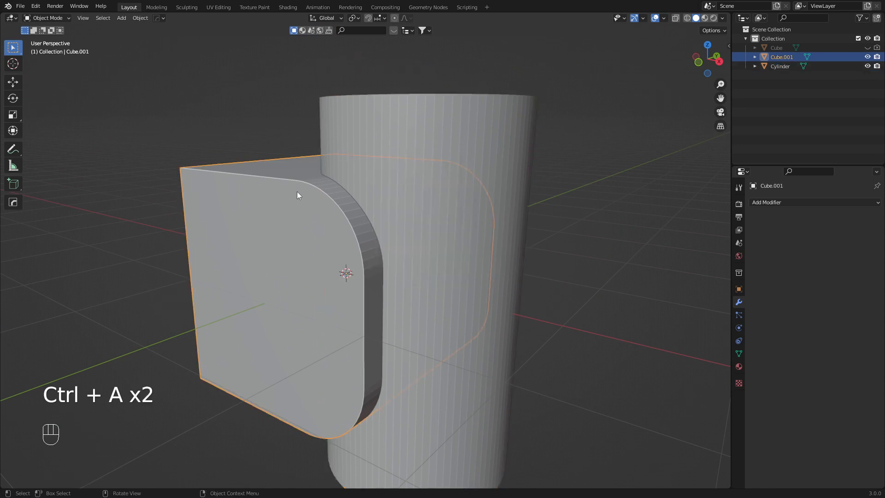
pyautogui.hotkey('ctrl', 'a')
pyautogui.click(433, 176)
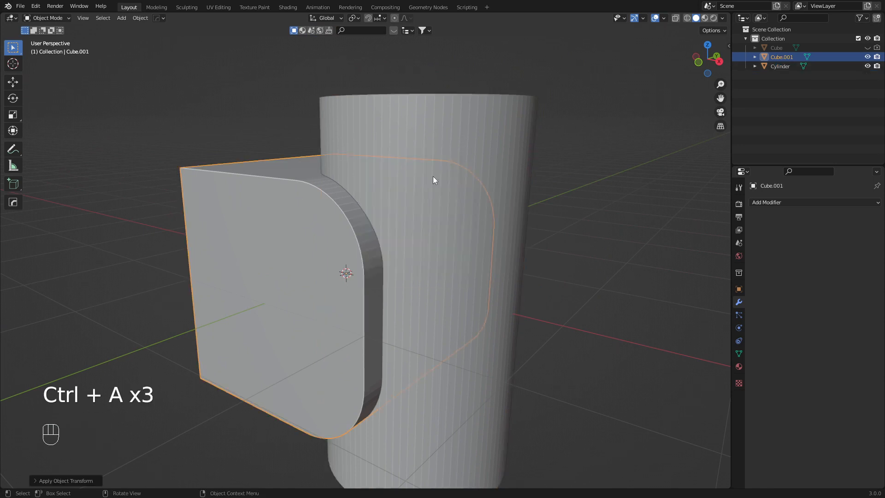
# Compare the scale values of the cube and the cylinder in their transform properties
pyautogui.moveTo(415, 164); pyautogui.dragTo(407, 169, button='middle')
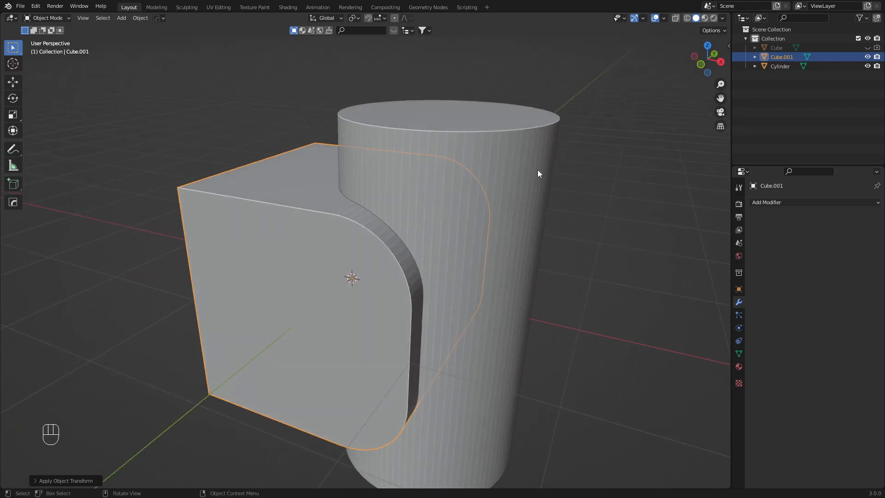
pyautogui.press('n')
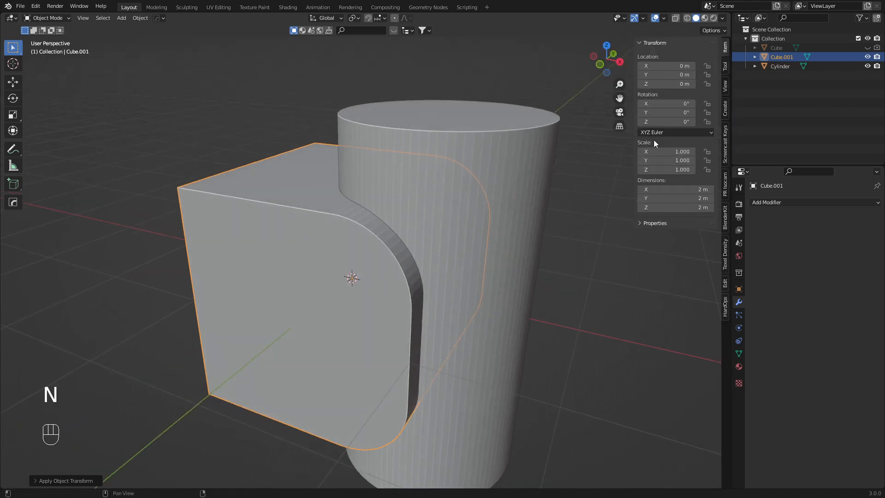
pyautogui.click(501, 148)
pyautogui.click(314, 178)
pyautogui.click(430, 157)
pyautogui.click(355, 177)
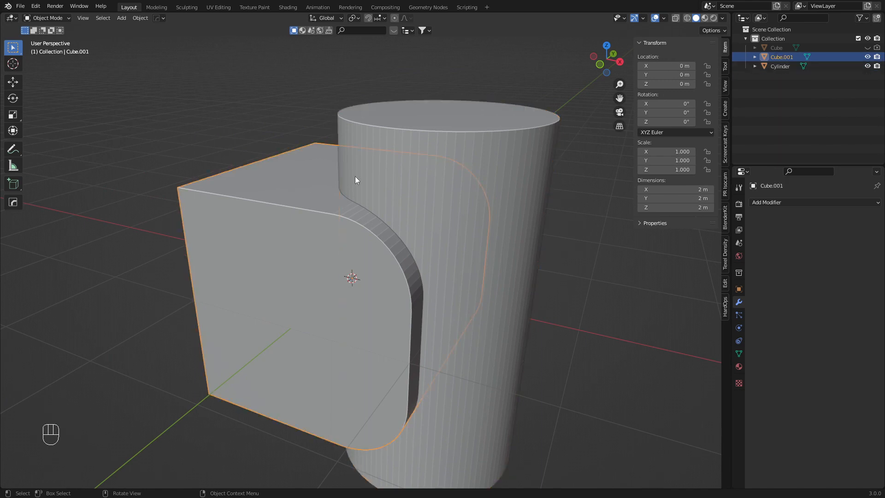
pyautogui.click(430, 158)
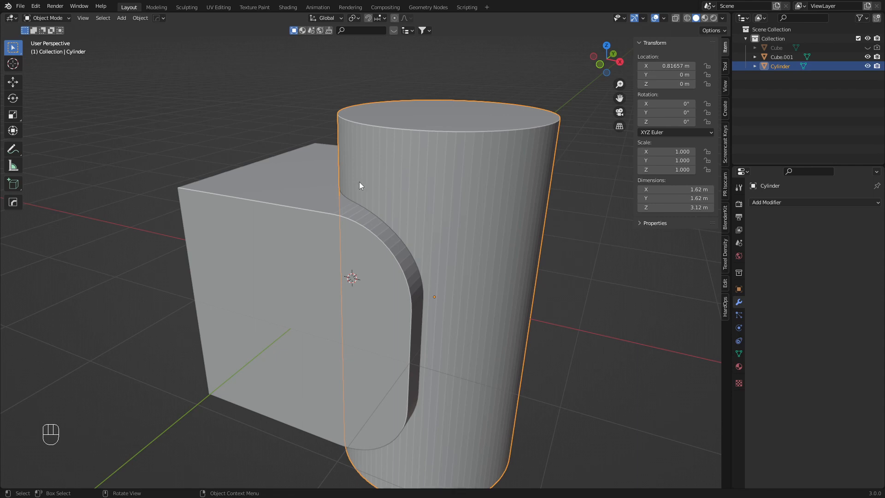
pyautogui.click(295, 189)
pyautogui.click(428, 168)
pyautogui.click(589, 187)
pyautogui.press('n')
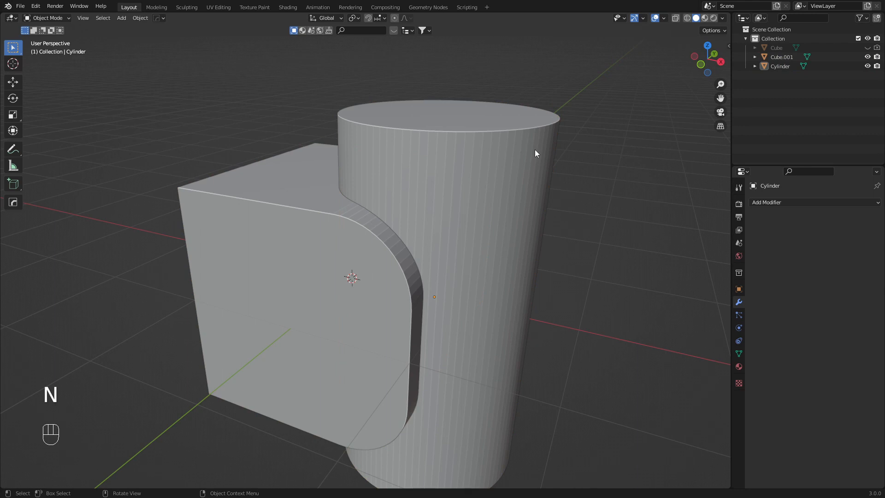
# Add a horizontal loop cut to the cylinder just above the cube's top in Edit Mode
pyautogui.scroll(2, 449, 148)
pyautogui.keyDown('shift'); pyautogui.click(509, 145); pyautogui.keyUp('shift')
pyautogui.moveTo(508, 145)
pyautogui.keyDown('shift'); pyautogui.mouseDown(button='middle')
pyautogui.moveTo(480, 161)
pyautogui.moveTo(471, 150)
pyautogui.moveTo(413, 154)
pyautogui.moveTo(481, 153)
pyautogui.moveTo(510, 134)
pyautogui.mouseUp(button='middle'); pyautogui.keyUp('shift')
pyautogui.press('Tab')
pyautogui.press('a')
pyautogui.press('a')
pyautogui.hotkey('ctrl', 'r')
pyautogui.click(558, 94)
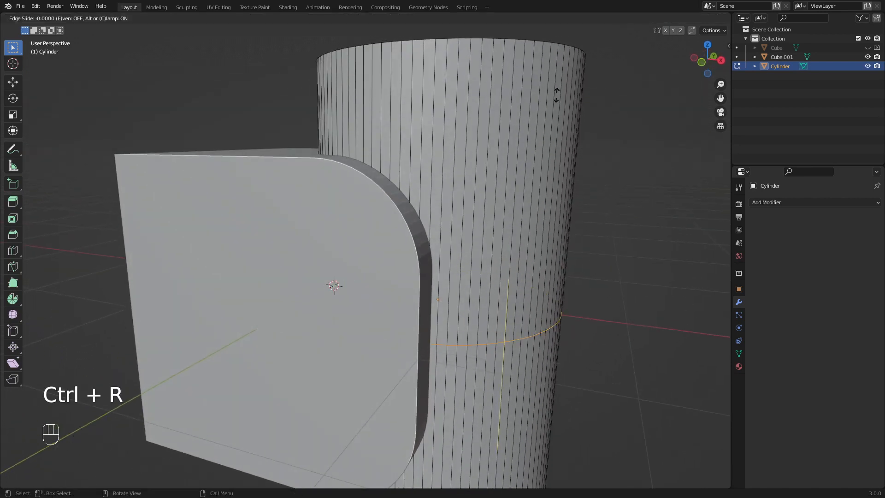
pyautogui.click(523, 373)
# Add a second horizontal loop cut to the cylinder just below the cube's bottom
pyautogui.keyDown('shift'); pyautogui.moveTo(522, 360); pyautogui.dragTo(460, 352, button='middle'); pyautogui.keyUp('shift')
pyautogui.hotkey('ctrl', 'r')
pyautogui.click(515, 222)
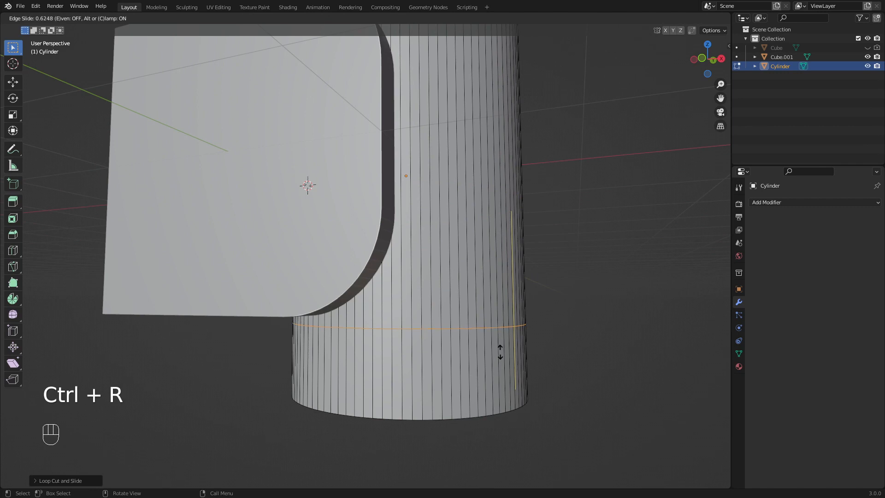
pyautogui.click(501, 352)
# Add a third horizontal loop cut between the other two, slightly above the cylinder's mid-height
pyautogui.keyDown('shift'); pyautogui.moveTo(496, 257); pyautogui.dragTo(463, 245, button='middle'); pyautogui.keyUp('shift')
pyautogui.hotkey('ctrl', 'r')
pyautogui.click(494, 212)
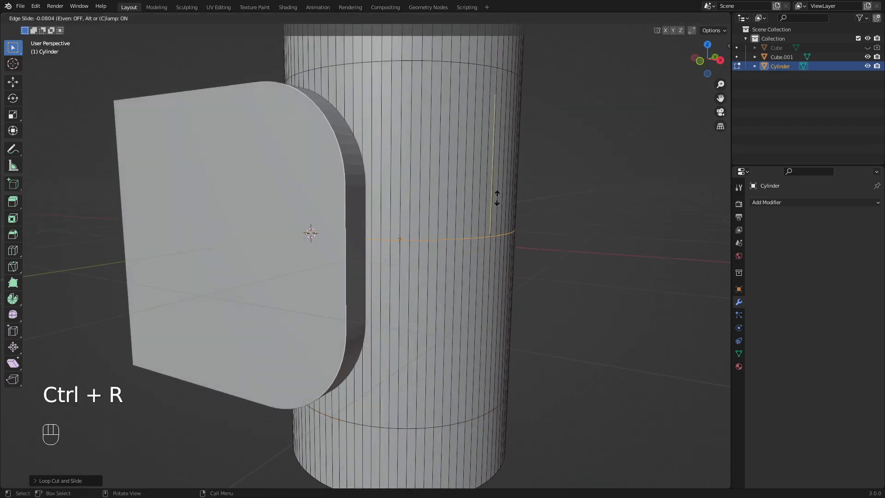
pyautogui.click(496, 165)
pyautogui.keyDown('shift'); pyautogui.moveTo(395, 199); pyautogui.dragTo(431, 232, button='middle'); pyautogui.keyUp('shift')
pyautogui.scroll(6, 430, 232)
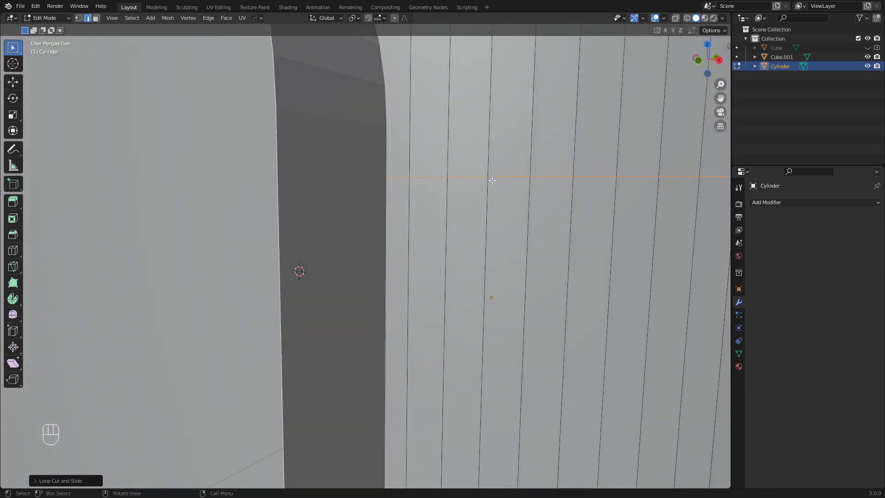
# Move the newest cylinder loop slightly up along Z, close to where the cube's upper bevel begins
pyautogui.press('g')
pyautogui.press('z')
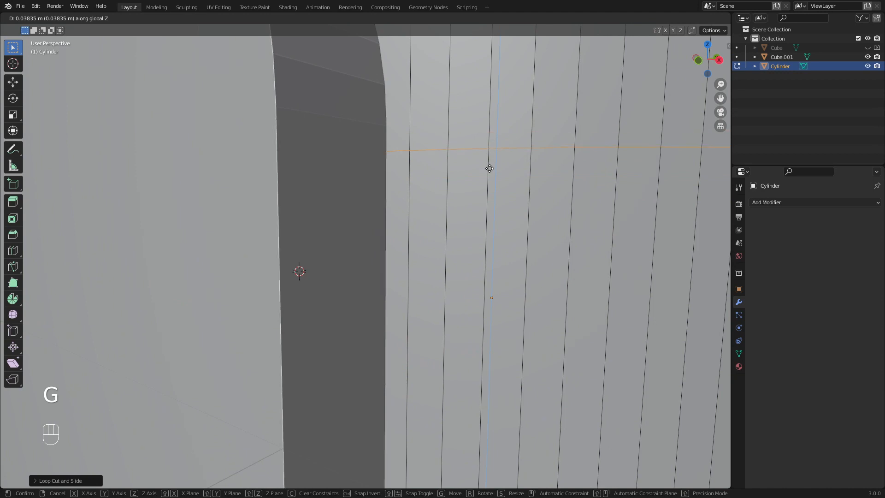
pyautogui.click(490, 166)
pyautogui.scroll(-1, 507, 212)
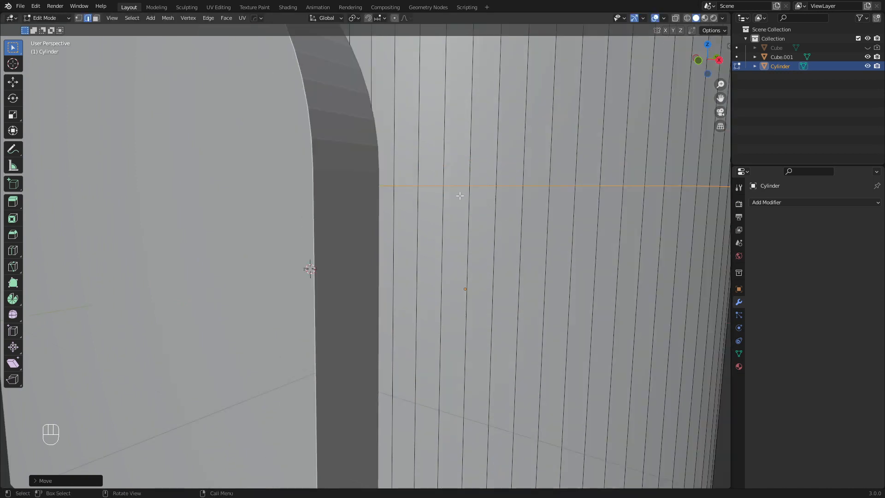
pyautogui.scroll(2, 387, 178)
pyautogui.scroll(-1, 393, 158)
pyautogui.keyDown('shift'); pyautogui.moveTo(421, 176); pyautogui.dragTo(422, 196, button='middle'); pyautogui.keyUp('shift')
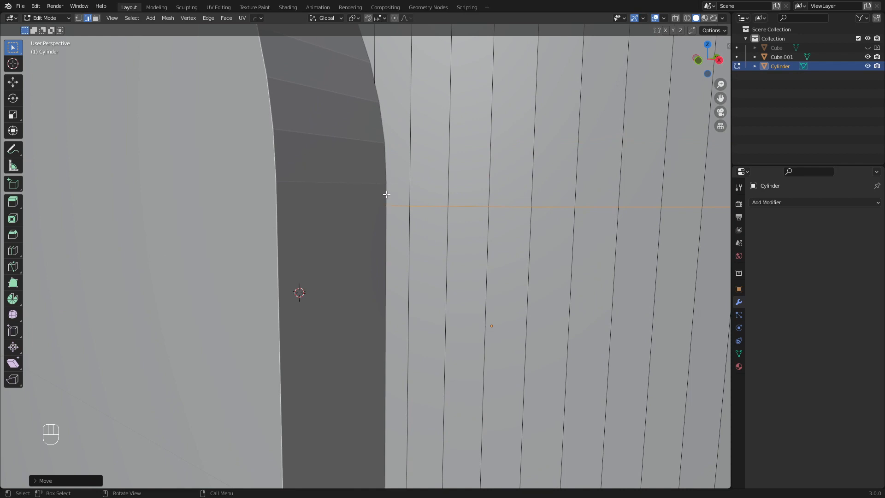
# Add a fourth horizontal loop cut to the cylinder, slightly above where the cube's lower bevel begins
pyautogui.scroll(-4, 392, 212)
pyautogui.keyDown('shift'); pyautogui.moveTo(436, 329); pyautogui.dragTo(406, 231, button='middle'); pyautogui.keyUp('shift')
pyautogui.scroll(1, 405, 228)
pyautogui.hotkey('ctrl', 'r')
pyautogui.click(496, 132)
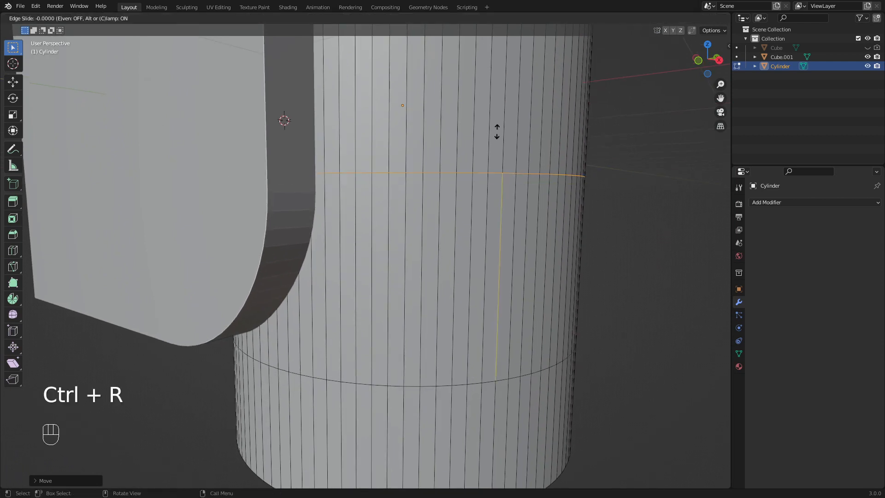
pyautogui.click(496, 143)
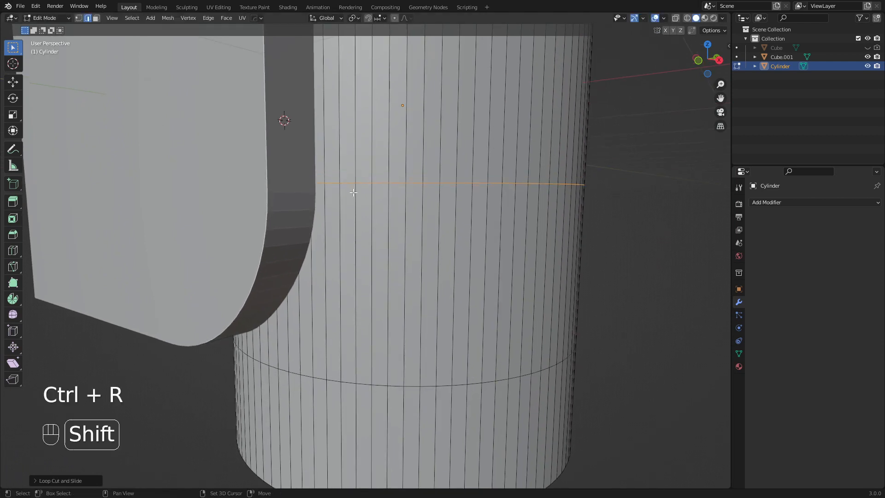
pyautogui.scroll(2, 352, 234)
pyautogui.scroll(2, 352, 234)
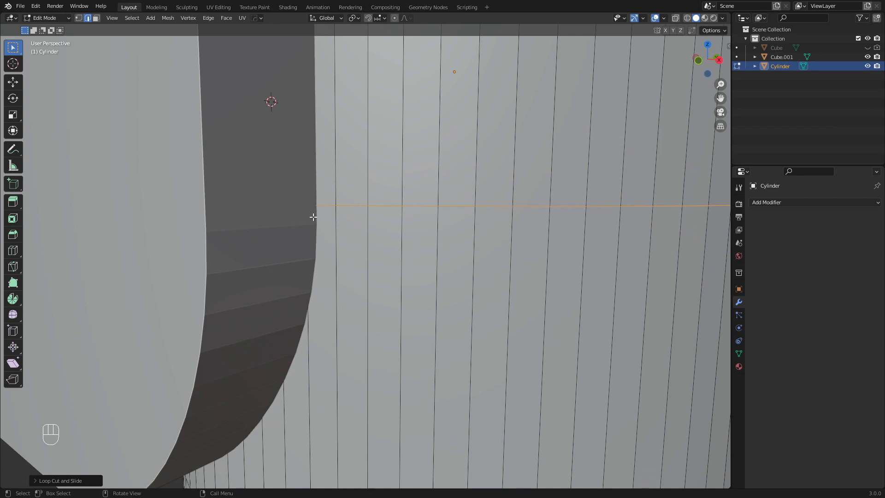
pyautogui.scroll(-5, 355, 226)
pyautogui.keyDown('shift'); pyautogui.moveTo(427, 220); pyautogui.dragTo(403, 328, button='middle'); pyautogui.keyUp('shift')
pyautogui.moveTo(397, 277); pyautogui.dragTo(419, 256, button='middle')
pyautogui.press('a')
pyautogui.press('a')
pyautogui.hotkey('ctrl', 'r')
pyautogui.scroll(2, 462, 222)
pyautogui.scroll(9, 462, 222)
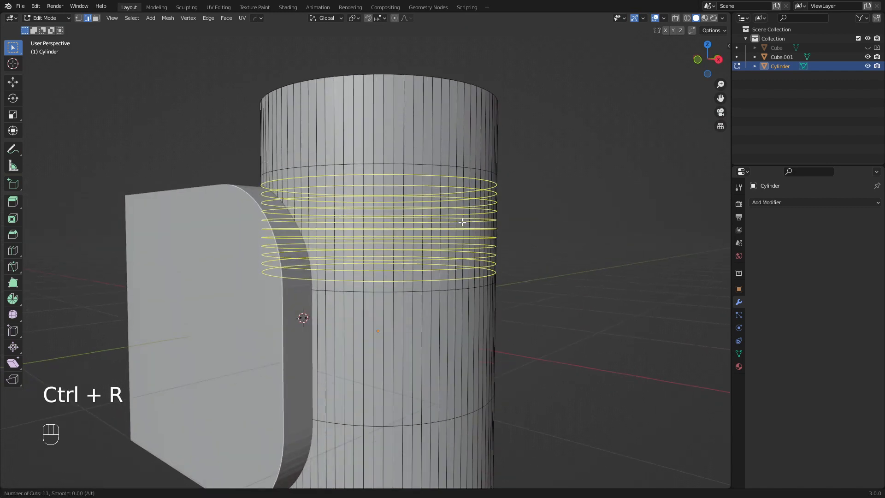
pyautogui.scroll(3, 462, 222)
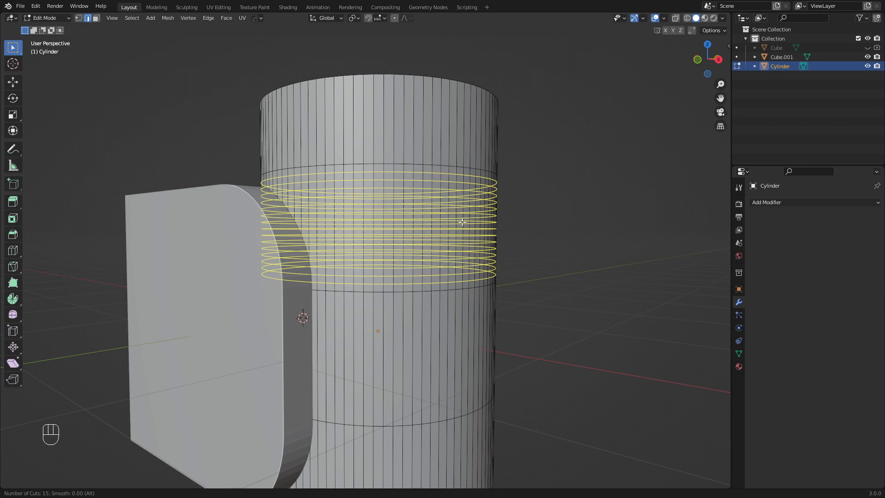
pyautogui.rightClick(462, 222)
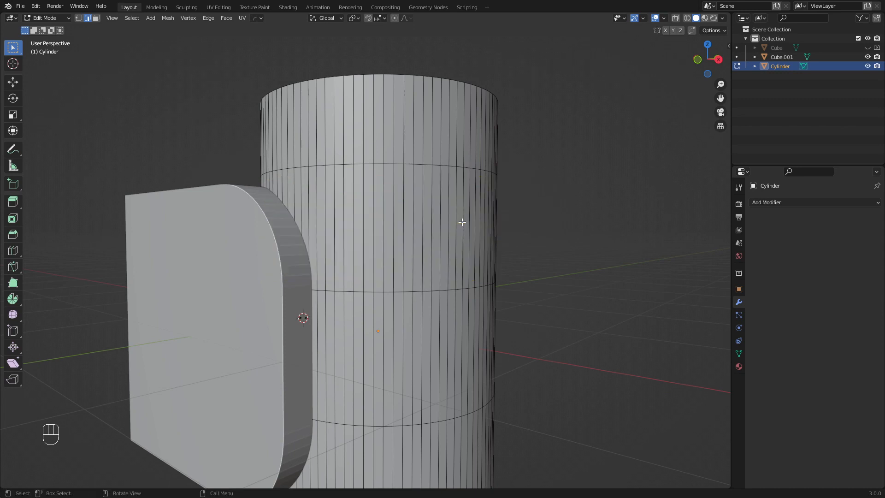
# Add 15 evenly spaced loop cuts between the cylinder's two upper loops
pyautogui.keyDown('shift'); pyautogui.moveTo(462, 222); pyautogui.dragTo(469, 248, button='middle'); pyautogui.keyUp('shift')
pyautogui.scroll(4, 469, 248)
pyautogui.hotkey('ctrl', 'r')
pyautogui.scroll(16, 565, 238)
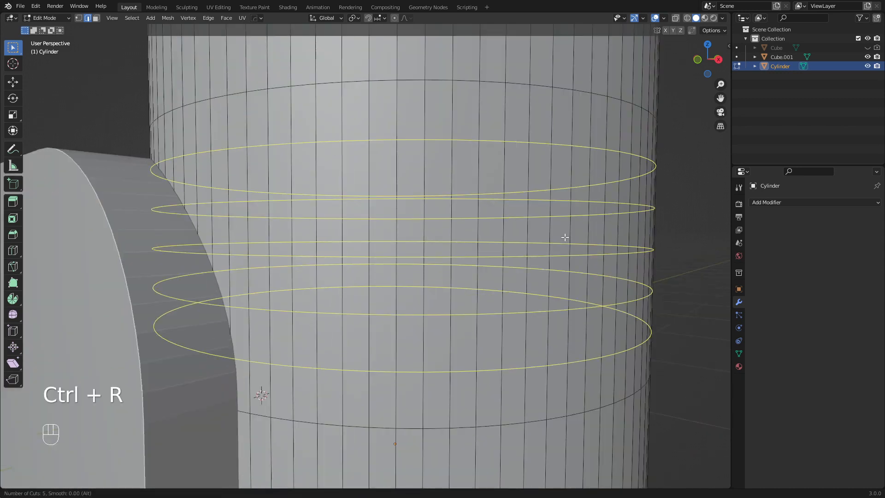
pyautogui.scroll(-3, 564, 238)
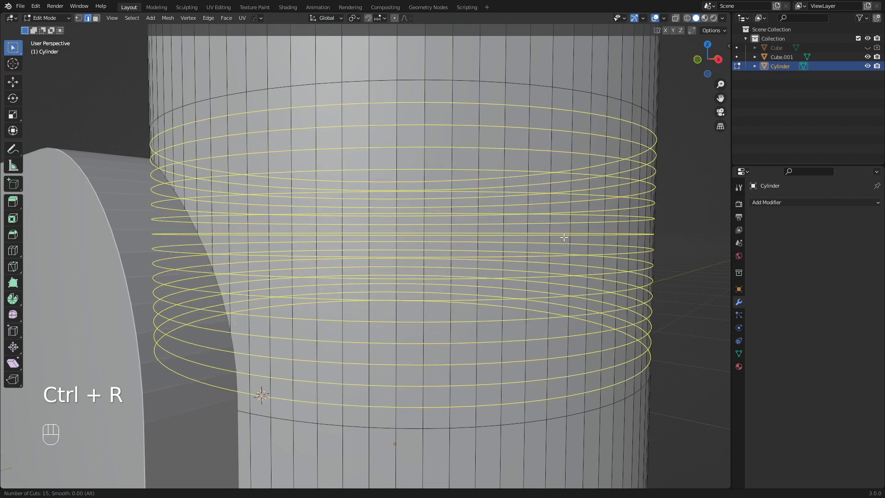
pyautogui.click(565, 238)
pyautogui.rightClick(564, 237)
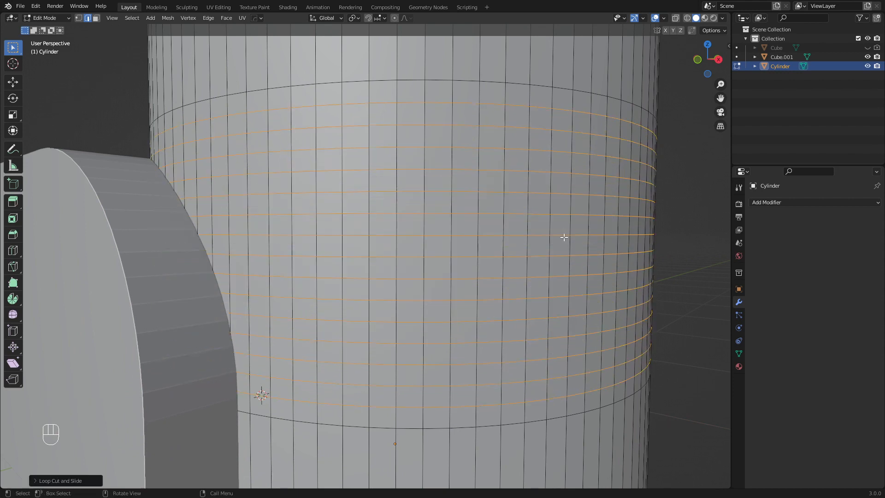
# Examine the proportions of the new grid faces on the cylinder by selecting single faces in face select mode
pyautogui.press('3')
pyautogui.click(356, 92)
pyautogui.click(355, 114)
pyautogui.click(383, 113)
pyautogui.click(387, 94)
pyautogui.click(357, 93)
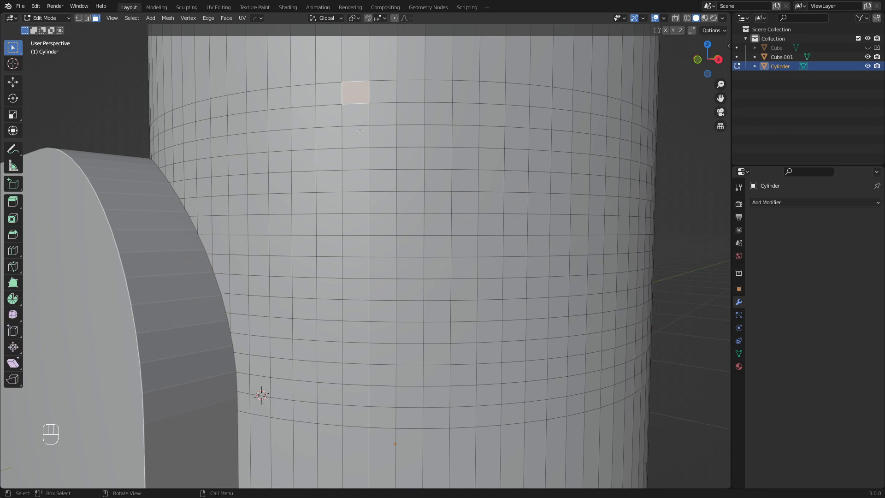
pyautogui.scroll(-5, 360, 130)
pyautogui.scroll(7, 401, 196)
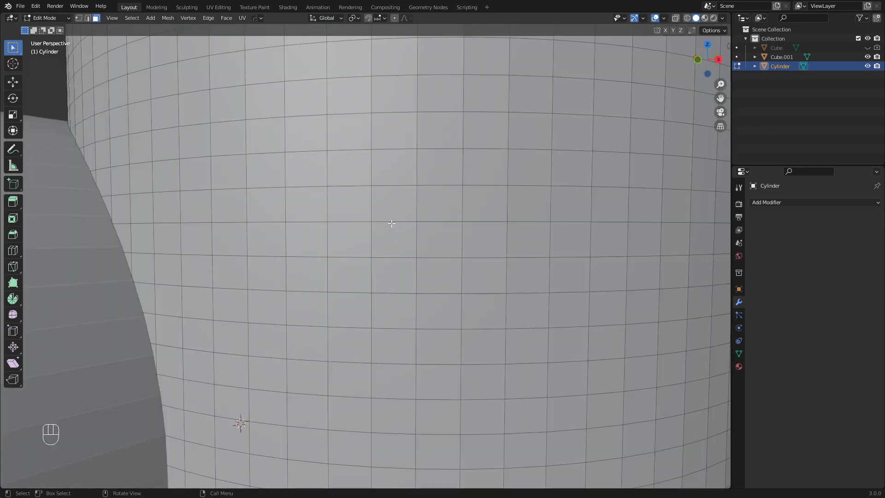
pyautogui.scroll(-3, 414, 242)
# Undo the face selections and the 15 loop cuts on the cylinder
pyautogui.hotkey('ctrl', 'z')
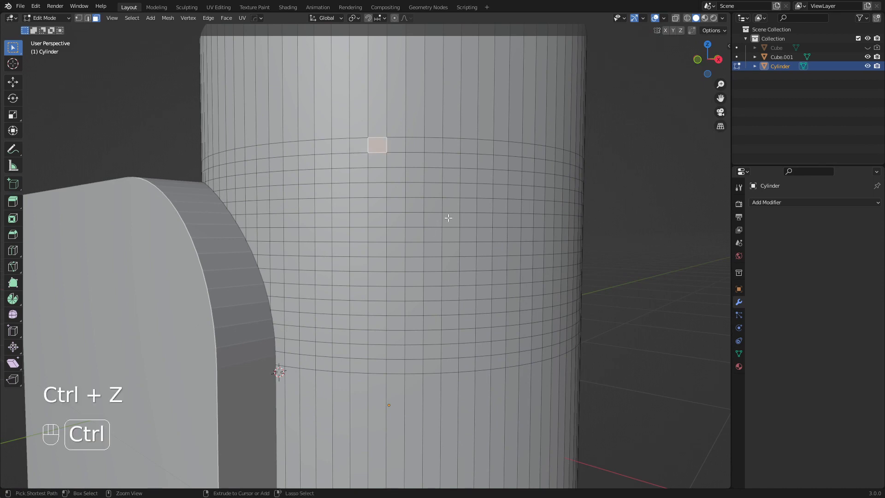
pyautogui.hotkey('ctrl', 'z')
pyautogui.hotkey('ctrl', 'z')
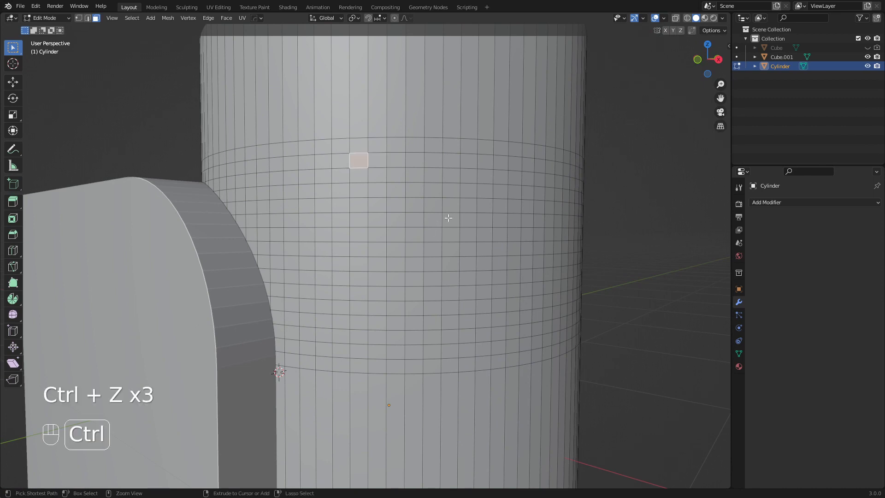
pyautogui.hotkey('ctrl', 'z')
pyautogui.hotkey('ctrl', 'z')
pyautogui.hotkey('ctrl', 'z')
pyautogui.hotkey('ctrl', 'z')
# Add a dense set of evenly spaced, centred loop cuts between the cylinder's two upper loops and clear the selection
pyautogui.hotkey('ctrl', 'r')
pyautogui.scroll(6, 476, 221)
pyautogui.scroll(7, 475, 221)
pyautogui.click(476, 221)
pyautogui.rightClick(475, 218)
pyautogui.moveTo(524, 220); pyautogui.dragTo(412, 190, button='middle')
pyautogui.press('a')
pyautogui.press('a')
# Add 13 evenly spaced, centred loop cuts between the cylinder's two lower loops and clear the selection
pyautogui.scroll(-3, 418, 233)
pyautogui.keyDown('shift'); pyautogui.moveTo(420, 288); pyautogui.dragTo(411, 239, button='middle'); pyautogui.keyUp('shift')
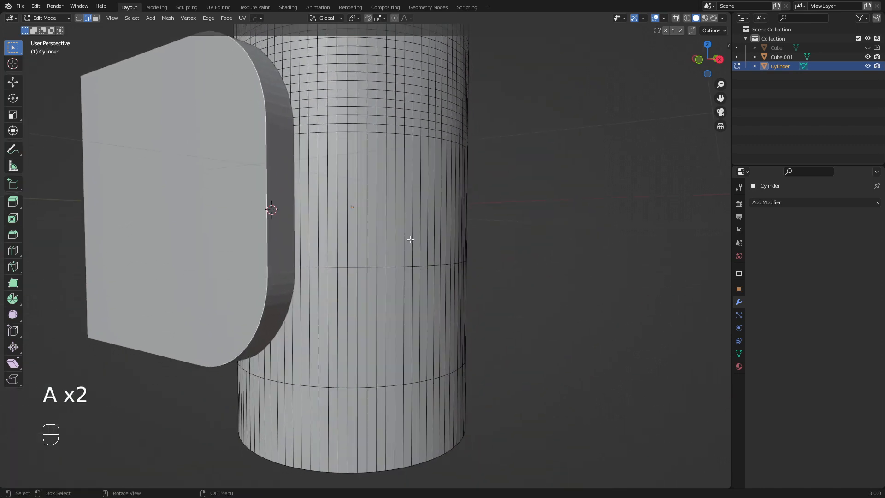
pyautogui.scroll(2, 438, 316)
pyautogui.hotkey('ctrl', 'r')
pyautogui.scroll(5, 474, 327)
pyautogui.scroll(7, 474, 328)
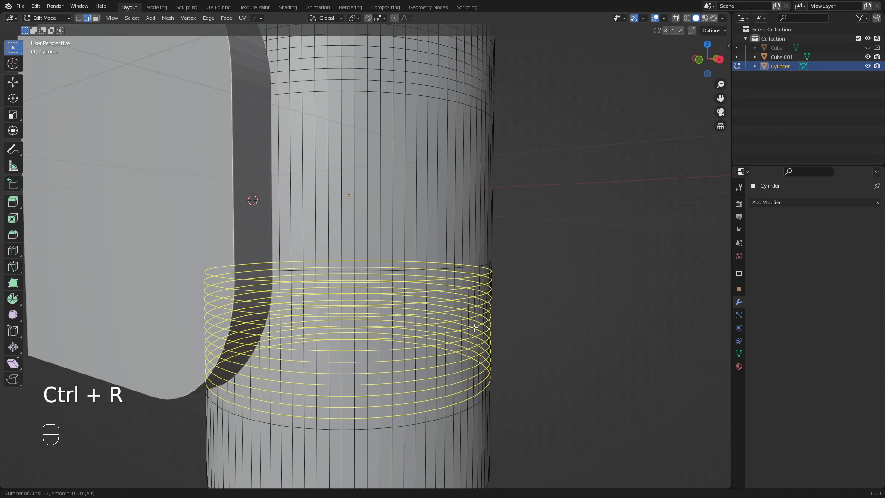
pyautogui.click(474, 327)
pyautogui.rightClick(474, 328)
pyautogui.moveTo(475, 328); pyautogui.dragTo(401, 265, button='middle')
pyautogui.press('a')
pyautogui.press('a')
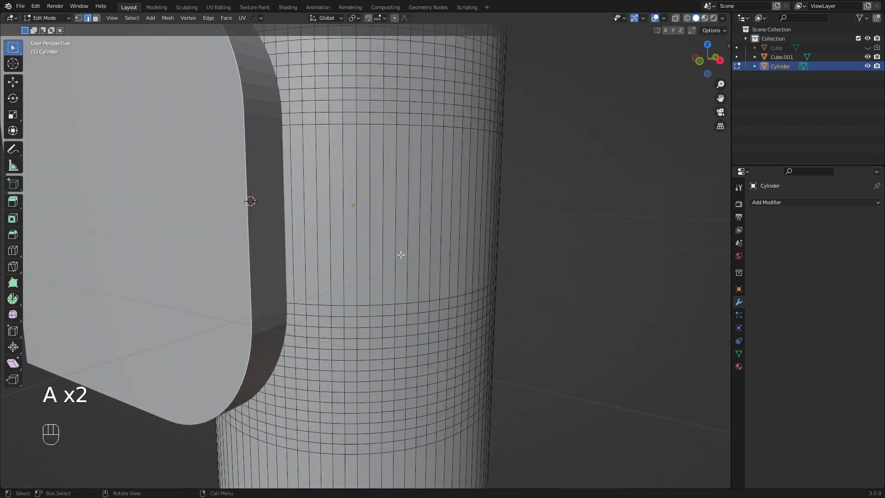
# Return to Object Mode and deselect both the cube and the cylinder
pyautogui.keyDown('shift'); pyautogui.moveTo(398, 232); pyautogui.dragTo(386, 316, button='middle'); pyautogui.keyUp('shift')
pyautogui.press('Tab')
pyautogui.scroll(-2, 388, 316)
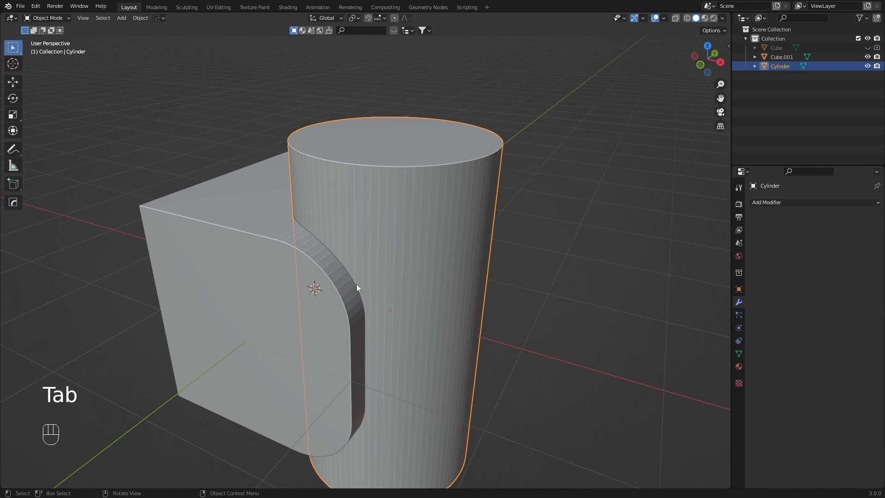
pyautogui.moveTo(364, 243); pyautogui.dragTo(376, 237, button='middle')
pyautogui.click(309, 237)
pyautogui.click(582, 228)
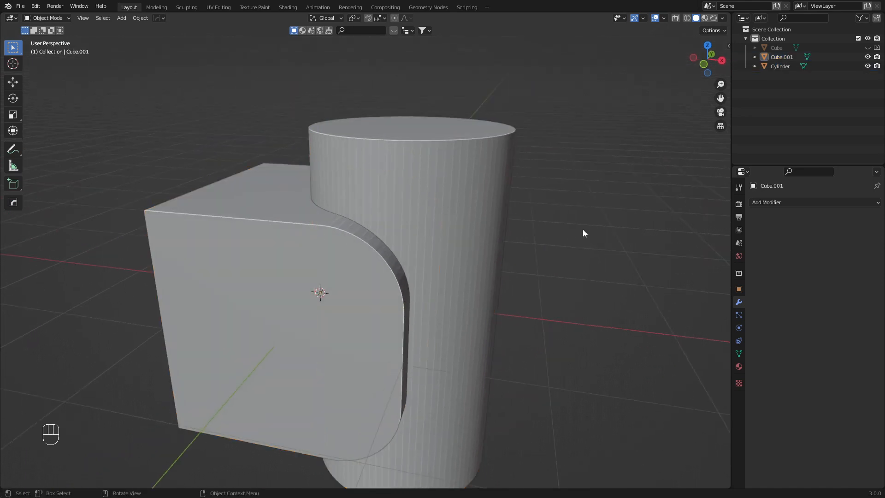
pyautogui.moveTo(439, 223)
pyautogui.mouseDown(button='middle')
pyautogui.moveTo(443, 208)
pyautogui.moveTo(456, 224)
pyautogui.moveTo(435, 236)
pyautogui.mouseUp(button='middle')
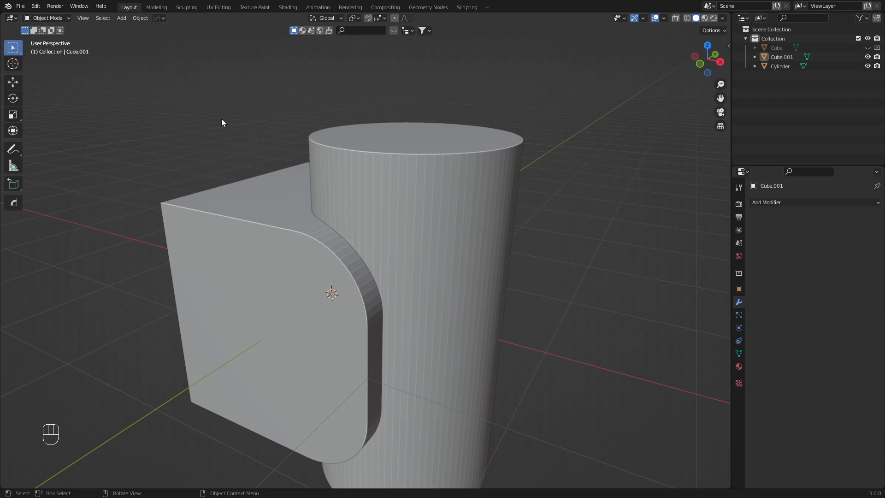
# Search the add-on preferences for "bool" to check that the Bool Tool add-on is enabled
pyautogui.click(36, 7)
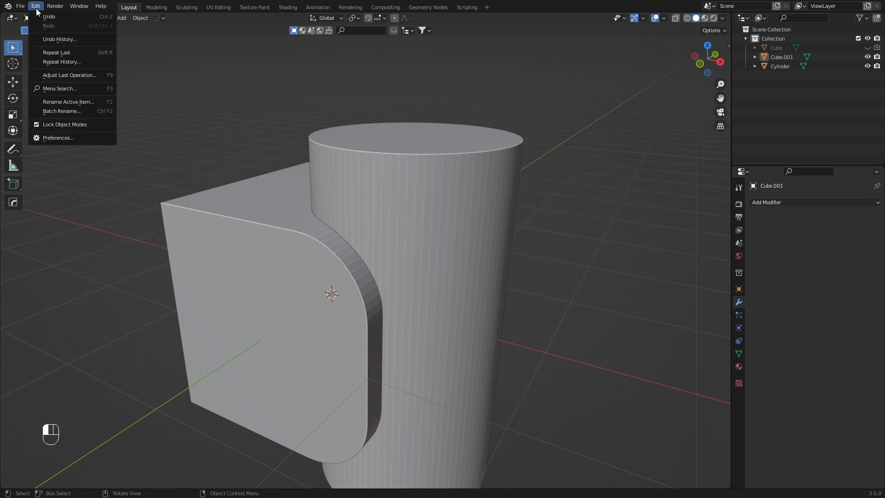
pyautogui.click(76, 137)
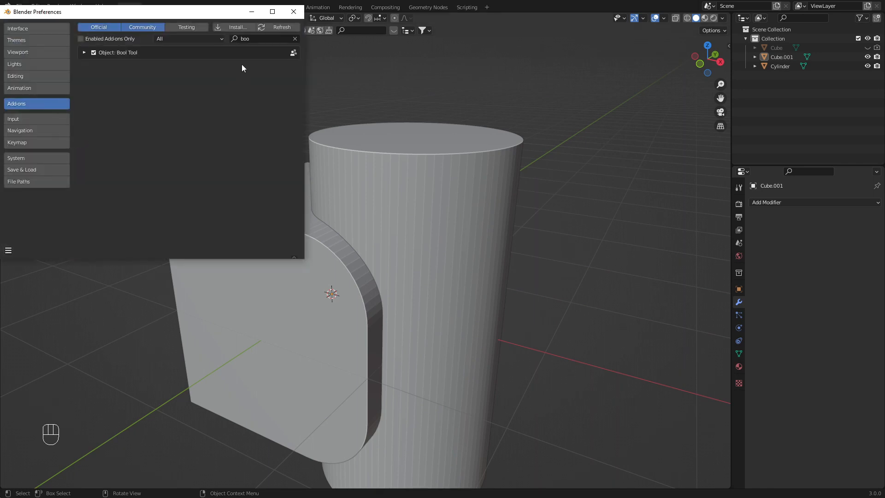
pyautogui.click(295, 39)
pyautogui.write('bool')
pyautogui.click(293, 11)
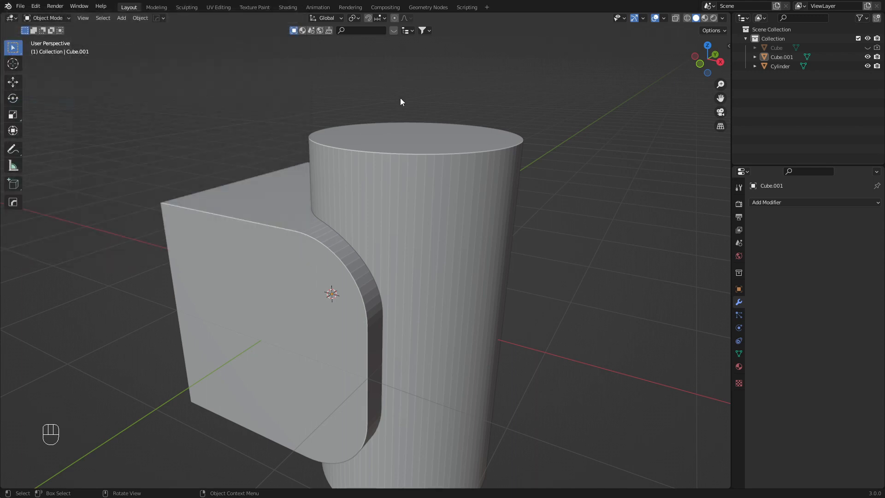
pyautogui.click(404, 167)
pyautogui.keyDown('shift'); pyautogui.click(291, 193); pyautogui.keyUp('shift')
pyautogui.click(581, 142)
pyautogui.moveTo(581, 141); pyautogui.dragTo(487, 146, button='middle')
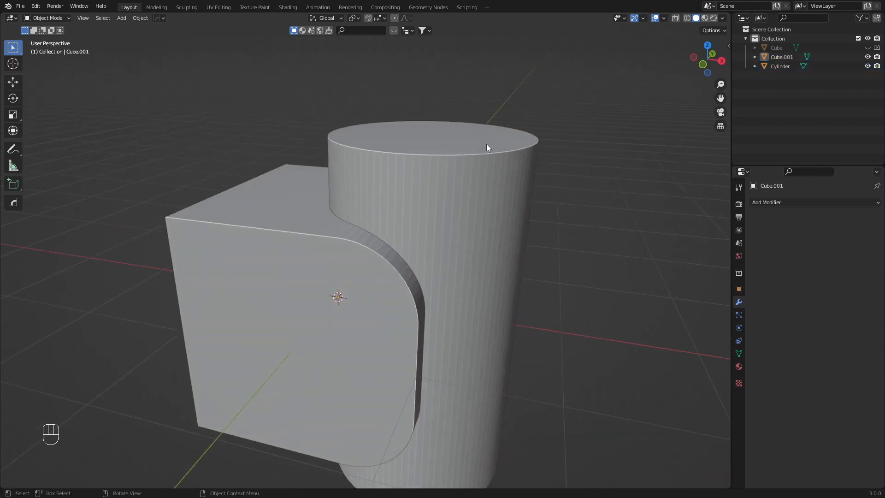
# Union Cube.001 into the cylinder with a Bool Tool brush Boolean, keeping the cylinder as the active object
pyautogui.click(270, 205)
pyautogui.keyDown('shift'); pyautogui.click(425, 162); pyautogui.keyUp('shift')
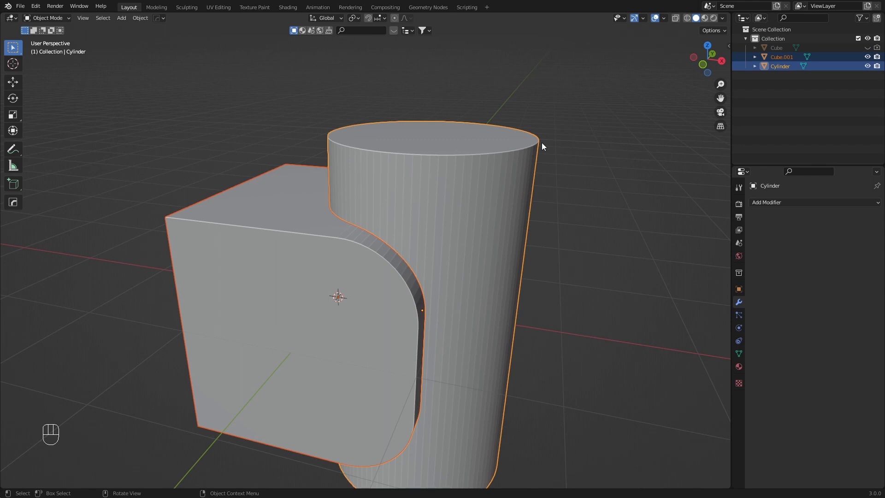
pyautogui.press('ctrl+KP_Add')
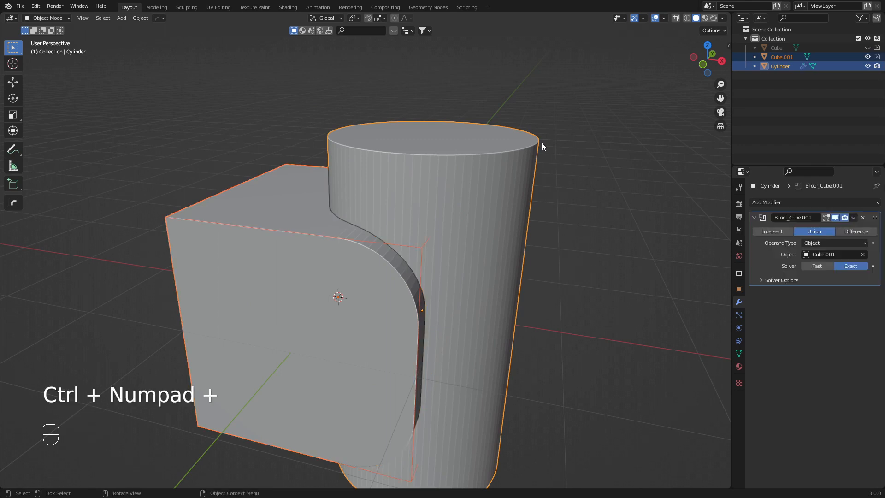
pyautogui.click(737, 301)
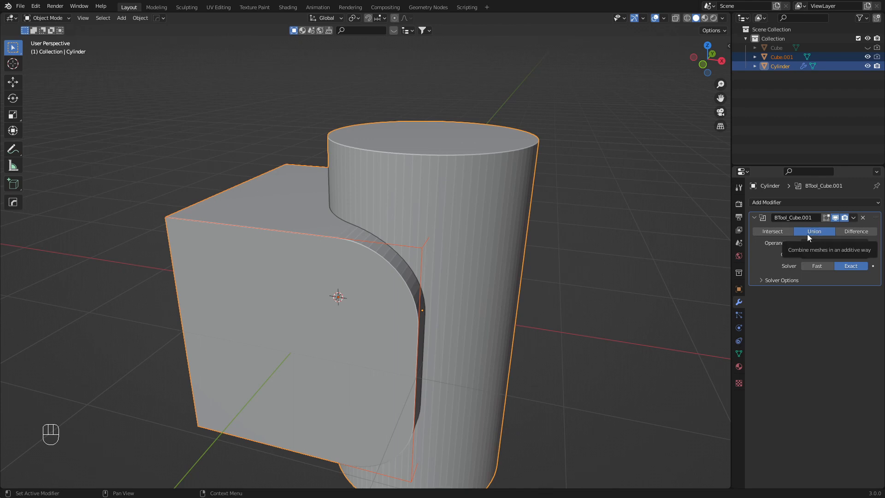
# Hide the Cube.001 cutter object in the viewport
pyautogui.click(437, 244)
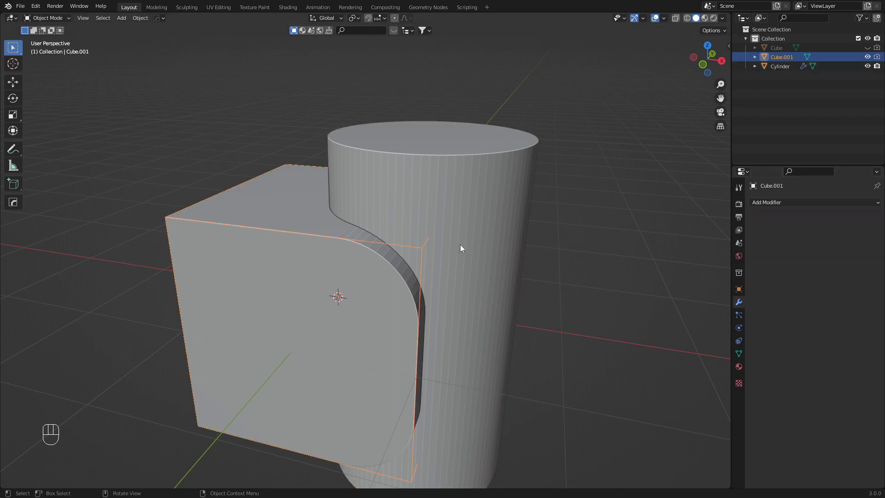
pyautogui.scroll(2, 436, 245)
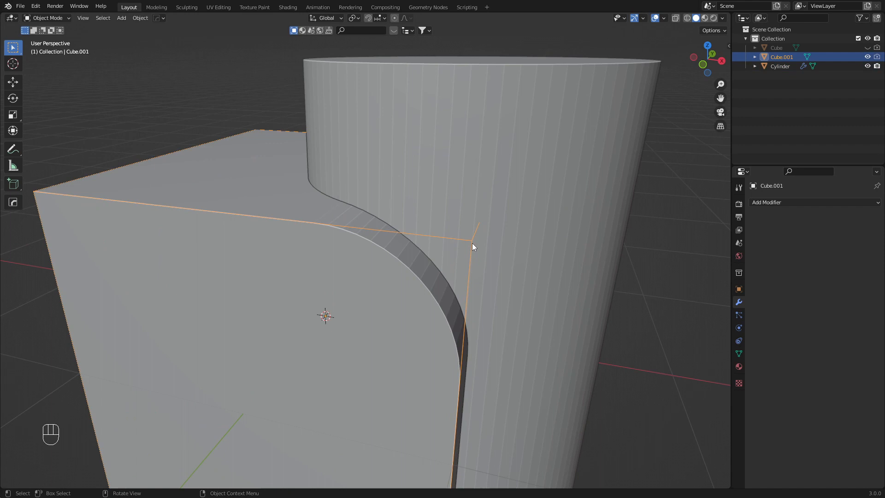
pyautogui.press('h')
pyautogui.moveTo(441, 223); pyautogui.dragTo(470, 212, button='middle')
# Apply the union Boolean modifier on the cylinder
pyautogui.click(491, 210)
pyautogui.scroll(-2, 491, 213)
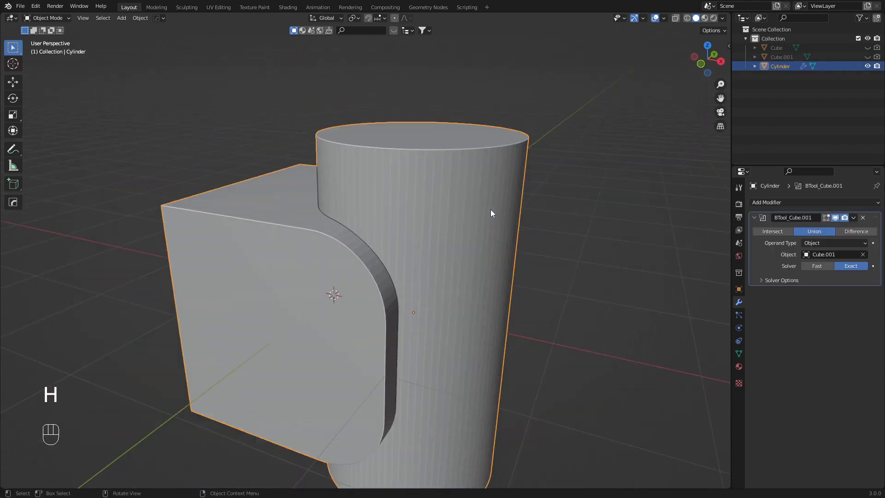
pyautogui.click(754, 218)
pyautogui.scroll(1, 480, 228)
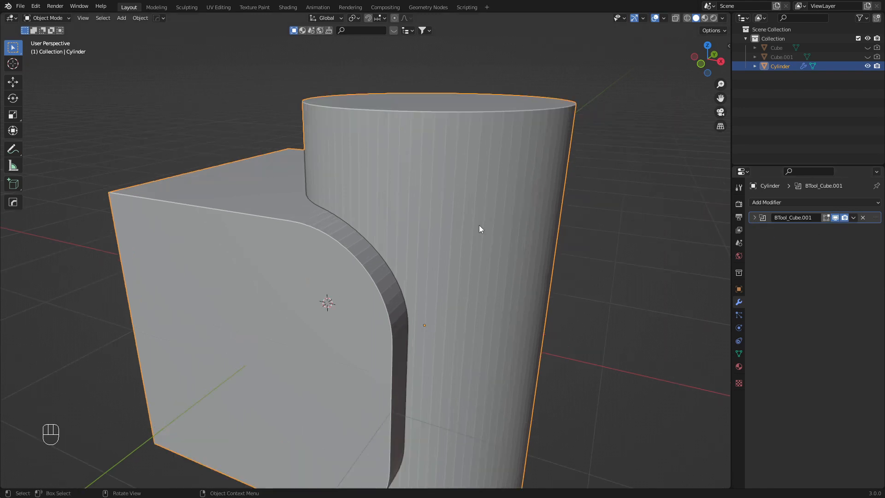
pyautogui.click(855, 217)
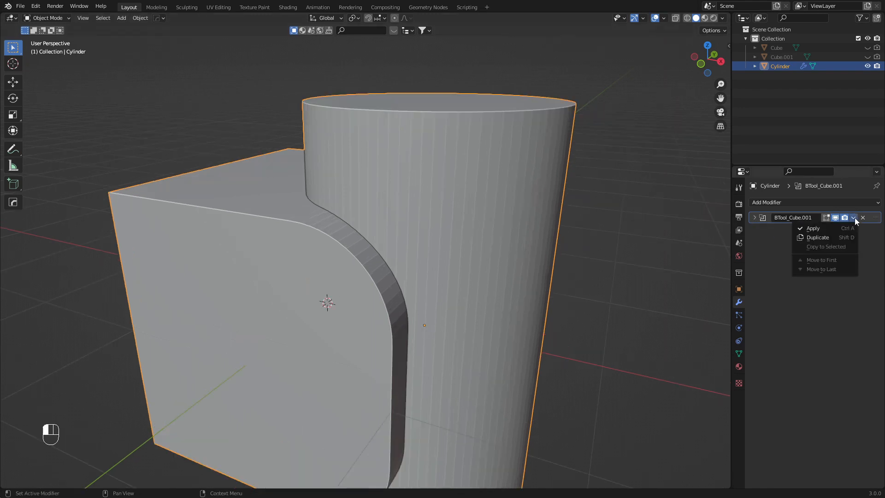
pyautogui.click(832, 229)
pyautogui.moveTo(534, 217); pyautogui.dragTo(471, 188, button='middle')
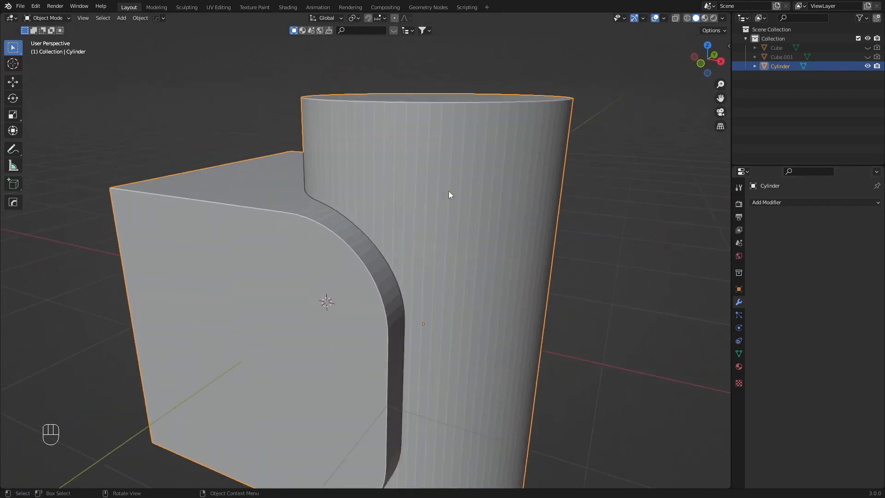
# Shade the joined cylinder-and-cube mesh smooth and enable Auto Smooth at 30° in its normals settings
pyautogui.scroll(1, 466, 184)
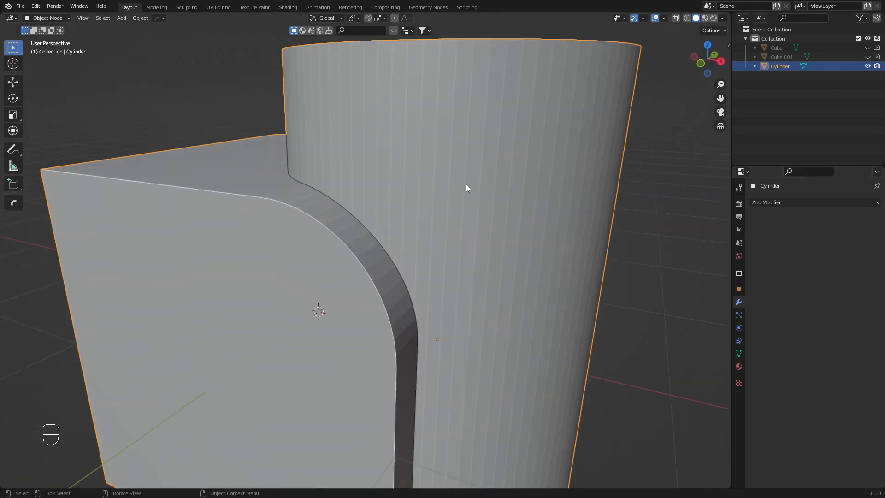
pyautogui.scroll(-1, 457, 167)
pyautogui.rightClick(428, 181)
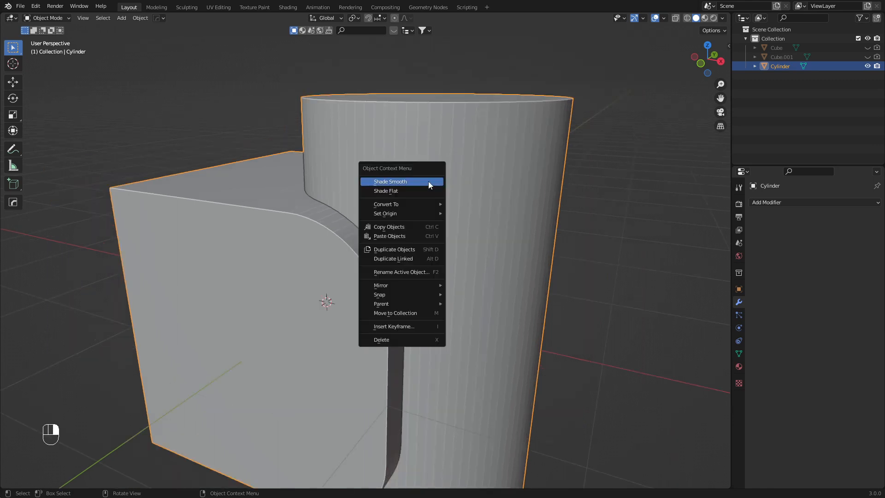
pyautogui.click(406, 182)
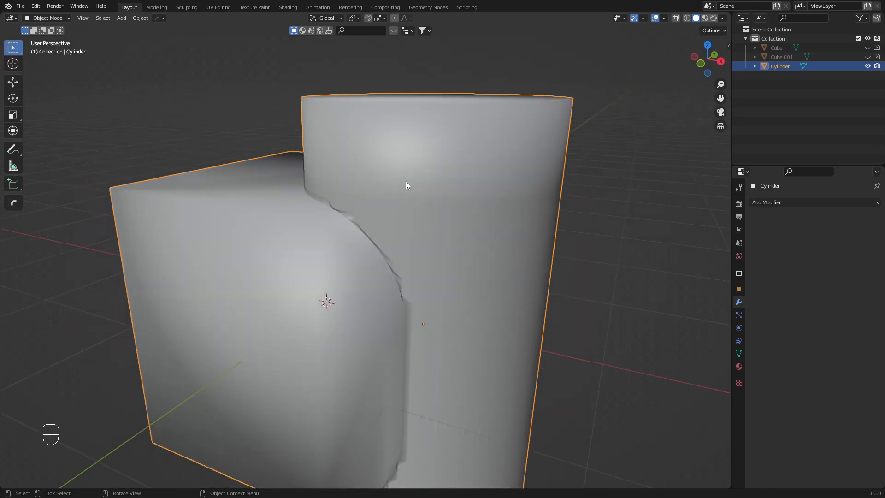
pyautogui.moveTo(489, 213); pyautogui.dragTo(470, 203, button='middle')
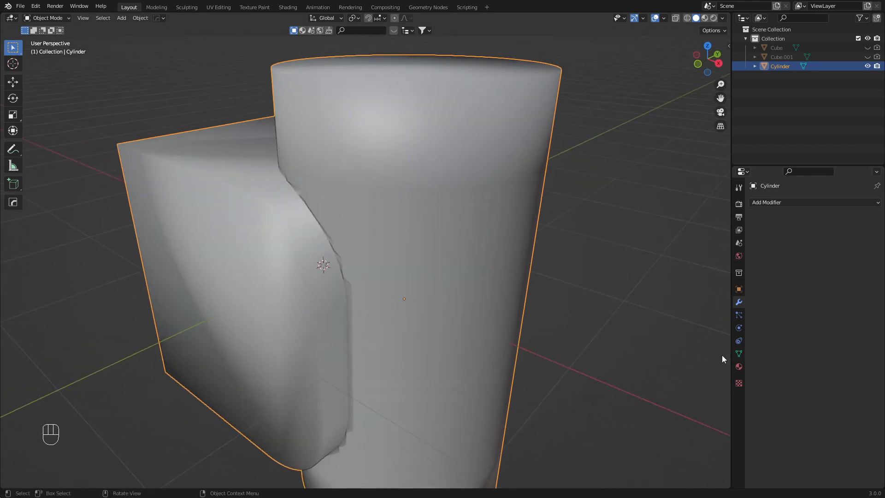
pyautogui.click(739, 353)
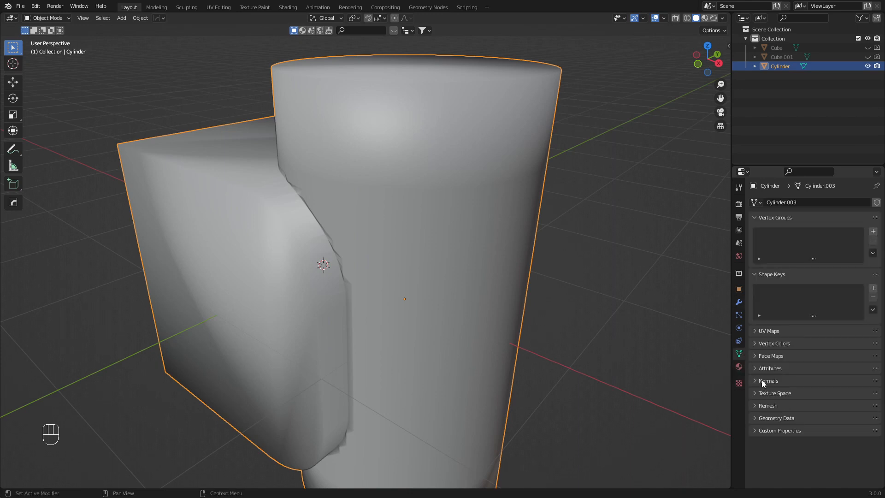
pyautogui.click(804, 395)
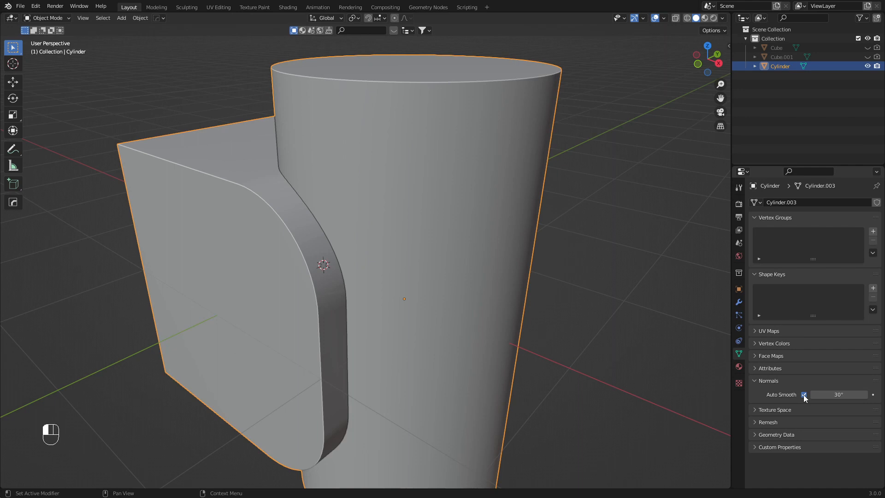
pyautogui.moveTo(698, 354)
pyautogui.mouseDown(button='middle')
pyautogui.moveTo(445, 233)
pyautogui.moveTo(517, 226)
pyautogui.moveTo(451, 233)
pyautogui.moveTo(431, 217)
pyautogui.mouseUp(button='middle')
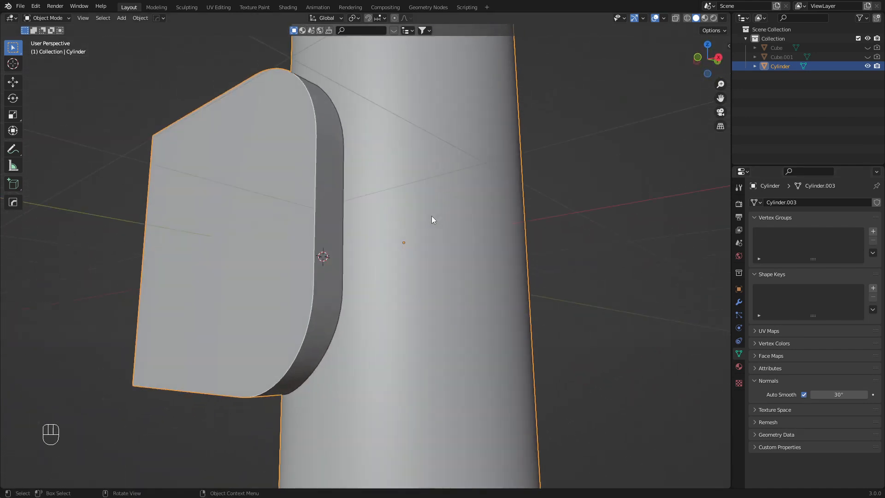
# Examine the joined mesh's wireframe topology in Edit Mode with everything deselected, and return to Object Mode
pyautogui.press('Tab')
pyautogui.press('Tab')
pyautogui.press('Tab')
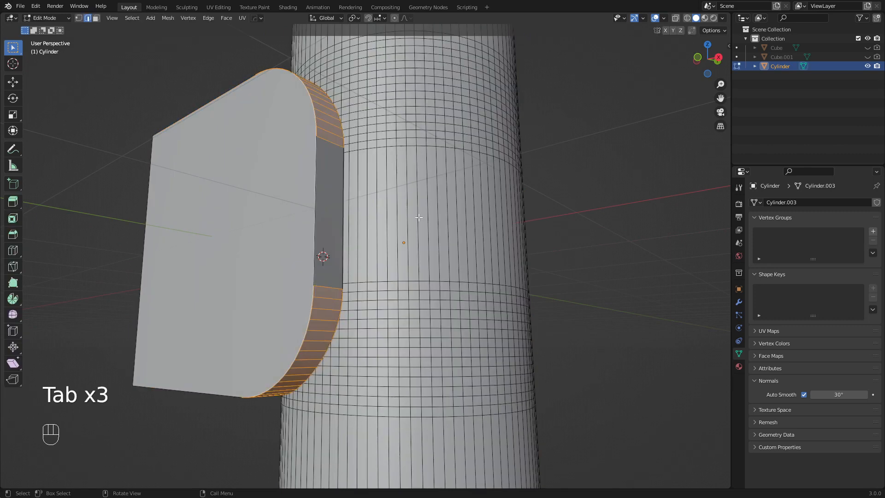
pyautogui.press('a')
pyautogui.press('a')
pyautogui.moveTo(418, 217); pyautogui.dragTo(443, 214, button='middle')
pyautogui.press('Tab')
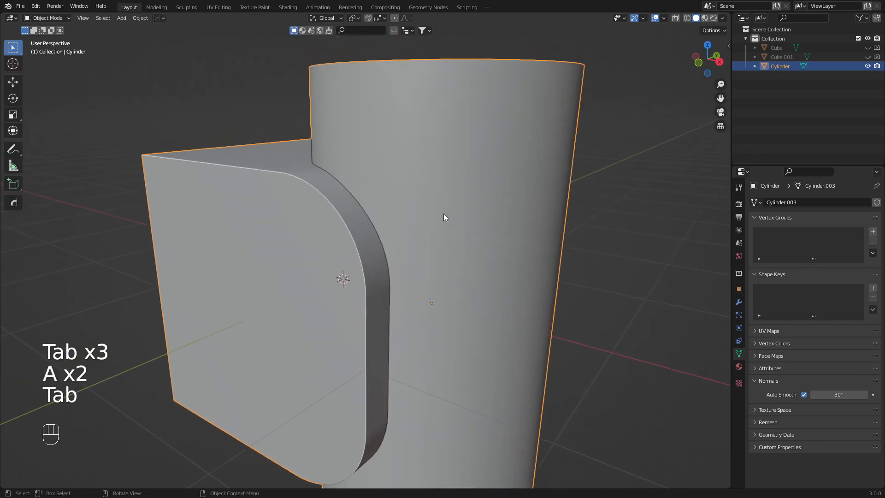
# Add a Bevel modifier to the joined cylinder mesh
pyautogui.click(739, 302)
pyautogui.moveTo(458, 185); pyautogui.dragTo(502, 185, button='middle')
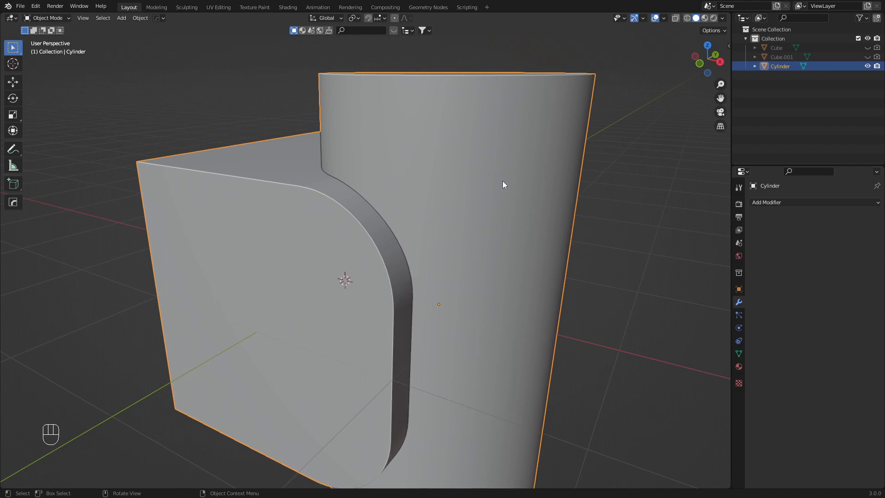
pyautogui.click(809, 203)
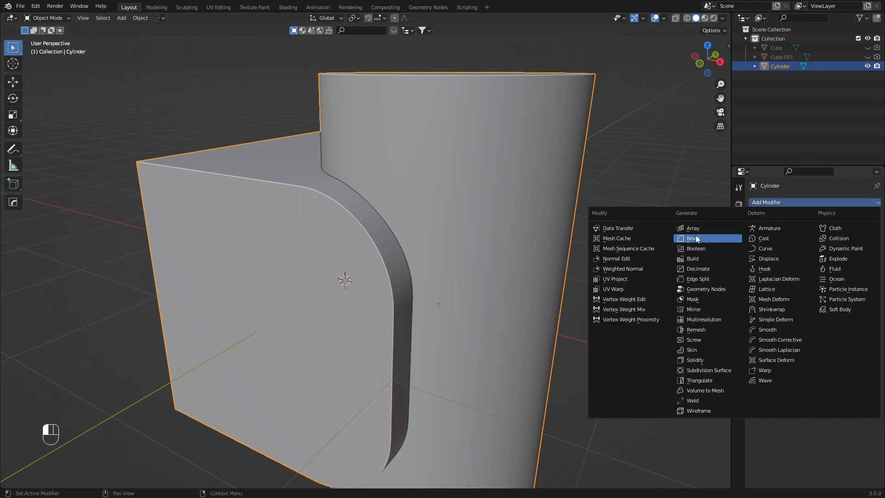
pyautogui.moveTo(389, 194); pyautogui.dragTo(446, 192, button='middle')
pyautogui.scroll(3, 353, 210)
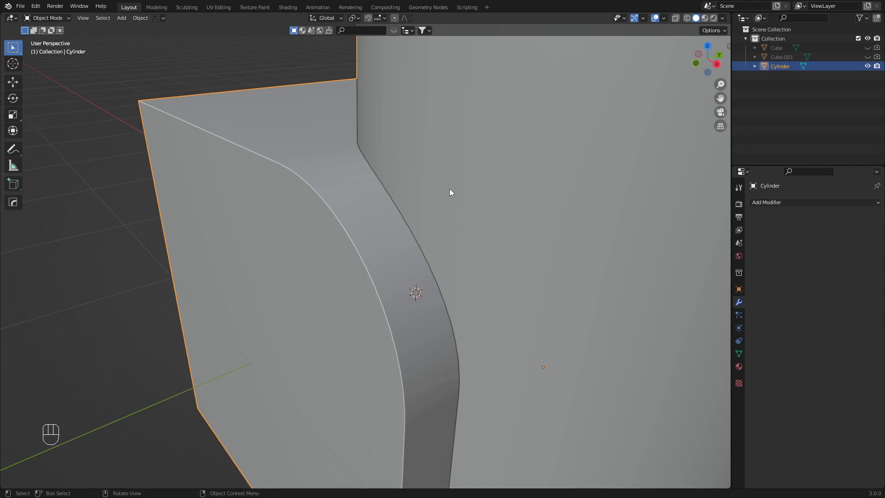
pyautogui.click(762, 203)
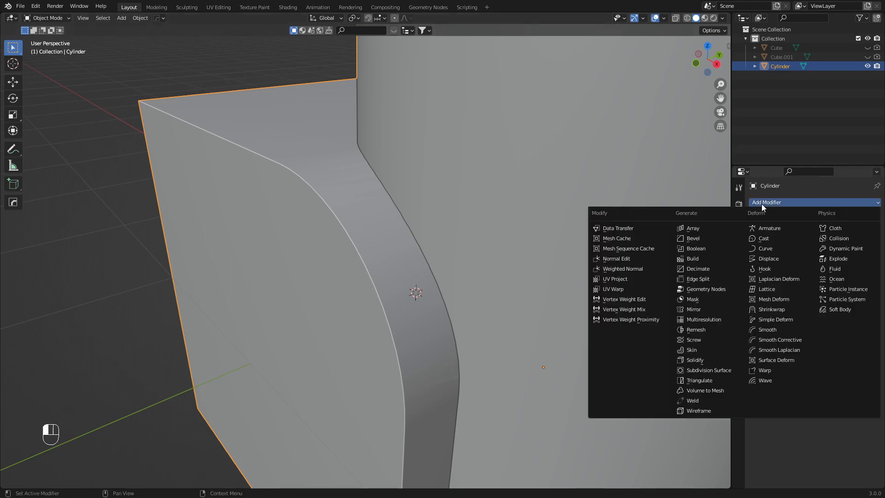
pyautogui.click(697, 237)
pyautogui.keyDown('shift'); pyautogui.moveTo(471, 198); pyautogui.dragTo(491, 198, button='middle'); pyautogui.keyUp('shift')
pyautogui.moveTo(490, 198)
pyautogui.mouseDown(button='middle')
pyautogui.moveTo(511, 200)
pyautogui.moveTo(477, 202)
pyautogui.moveTo(493, 203)
pyautogui.moveTo(479, 191)
pyautogui.mouseUp(button='middle')
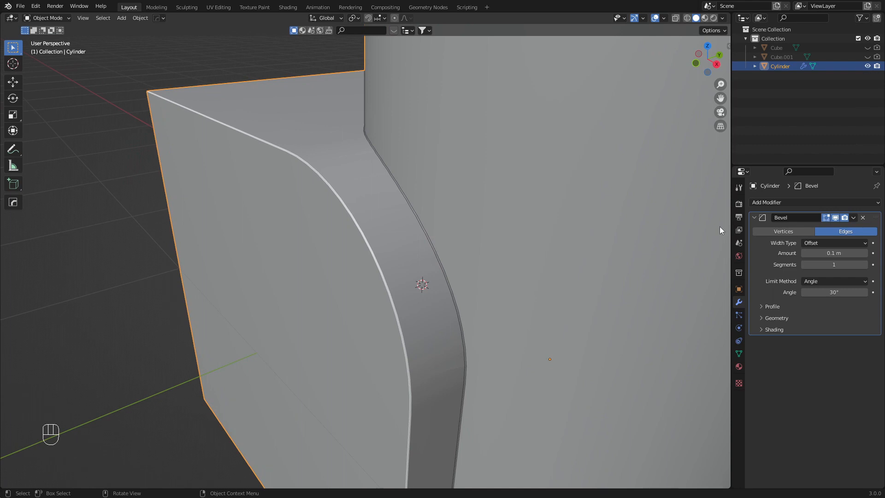
# Set the Bevel modifier's amount to 0.1 m and turn off Clamp Overlap in its geometry options
pyautogui.moveTo(836, 254)
pyautogui.mouseDown()
pyautogui.moveTo(846, 254)
pyautogui.moveTo(823, 253)
pyautogui.mouseUp()
pyautogui.click(837, 254)
pyautogui.write('.1')
pyautogui.press('Return')
pyautogui.click(773, 318)
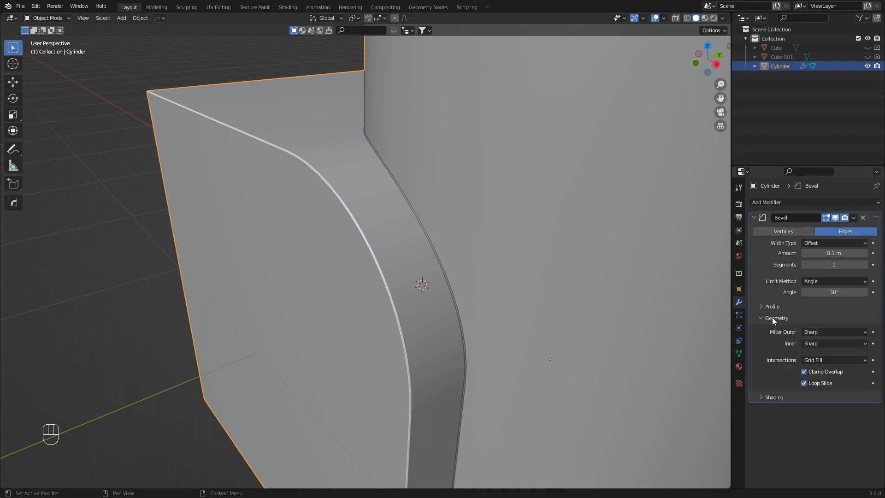
pyautogui.click(804, 371)
pyautogui.keyDown('shift'); pyautogui.moveTo(555, 234); pyautogui.dragTo(530, 223, button='middle'); pyautogui.keyUp('shift')
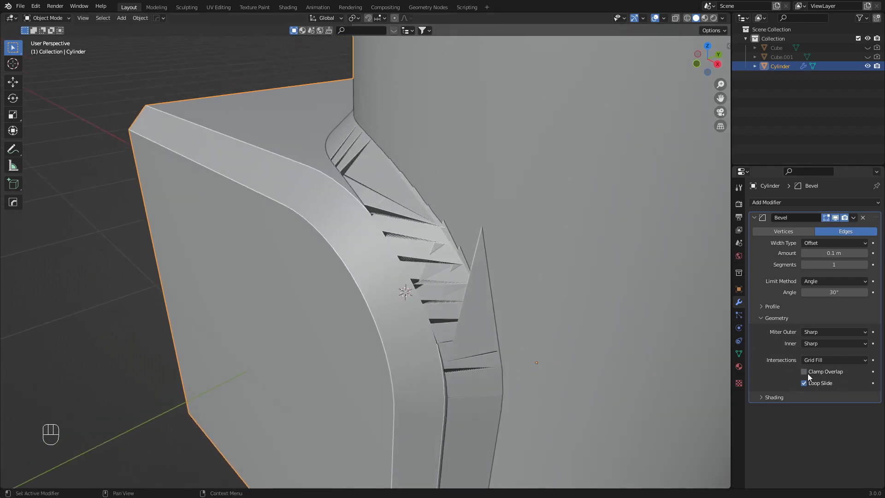
# Reduce the bevel amount to 0.015 m
pyautogui.moveTo(830, 254)
pyautogui.mouseDown()
pyautogui.moveTo(862, 253)
pyautogui.moveTo(823, 253)
pyautogui.mouseUp()
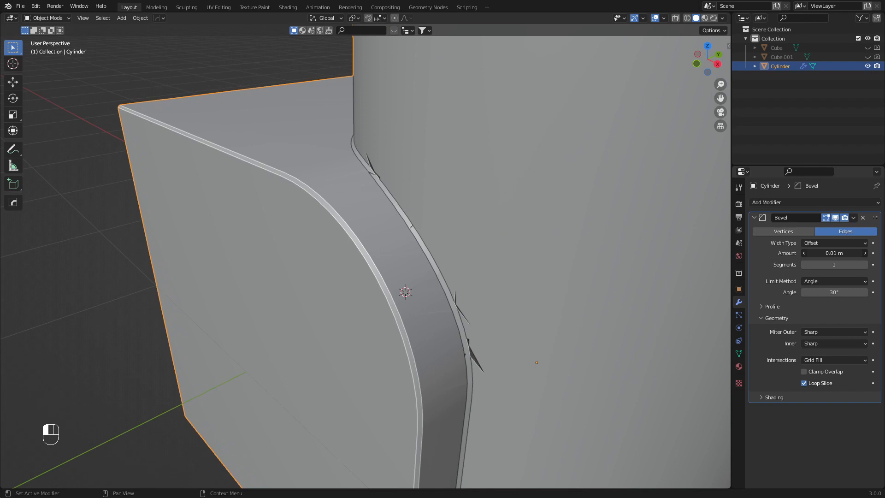
pyautogui.click(842, 253)
pyautogui.write('1.1')
pyautogui.press('BackSpace')
pyautogui.press('BackSpace')
pyautogui.press('BackSpace')
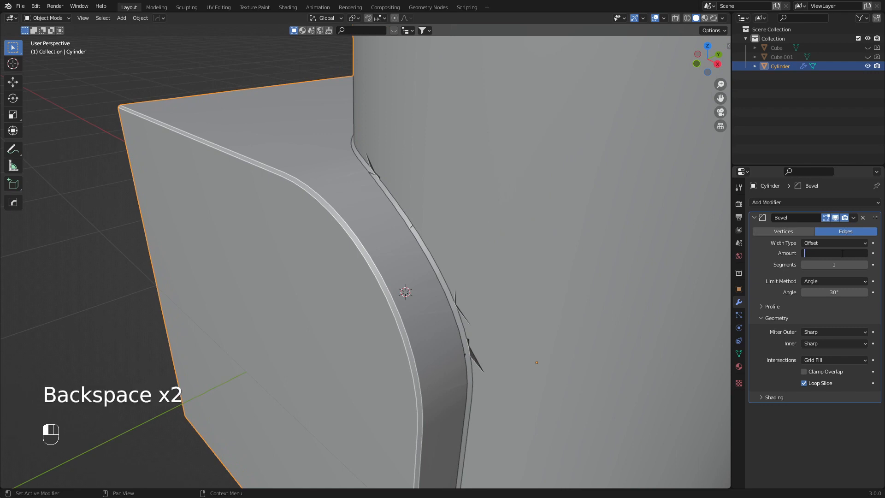
pyautogui.write('0.015')
pyautogui.press('Return')
pyautogui.moveTo(543, 221); pyautogui.dragTo(519, 229, button='middle')
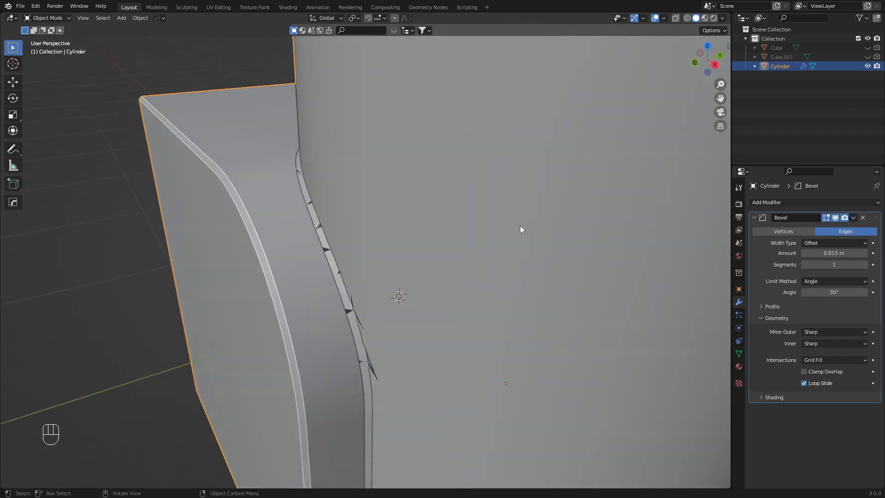
# Raise the bevel's segment count to 3
pyautogui.click(866, 265)
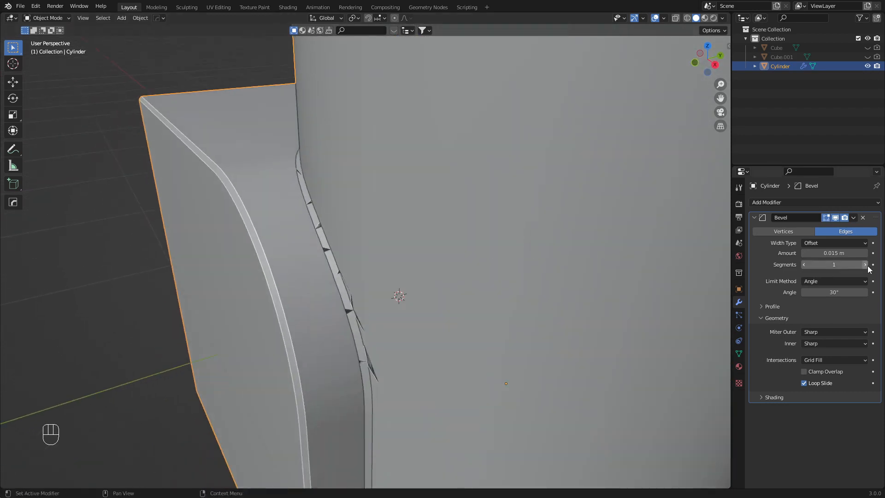
pyautogui.click(865, 264)
pyautogui.moveTo(415, 235); pyautogui.dragTo(515, 243, button='middle')
pyautogui.moveTo(399, 225); pyautogui.dragTo(342, 244, button='middle')
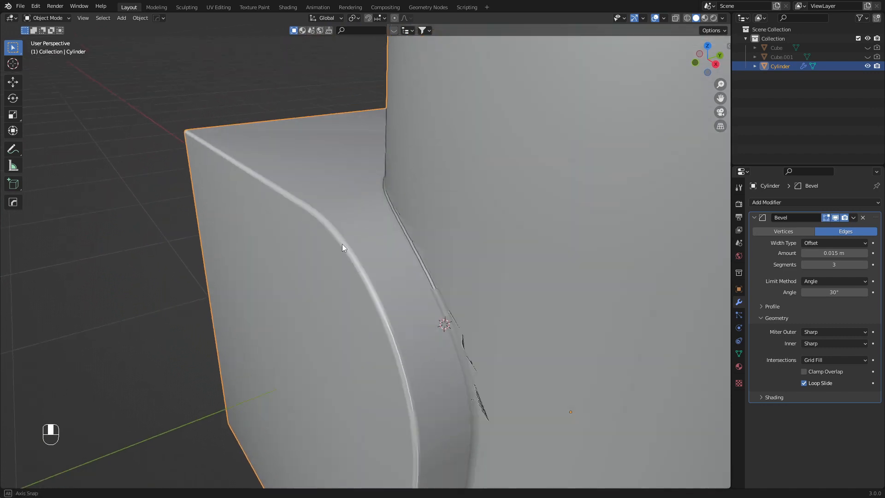
# Lower the bevel to one segment to compare the edges, and restore it to three segments
pyautogui.click(805, 266)
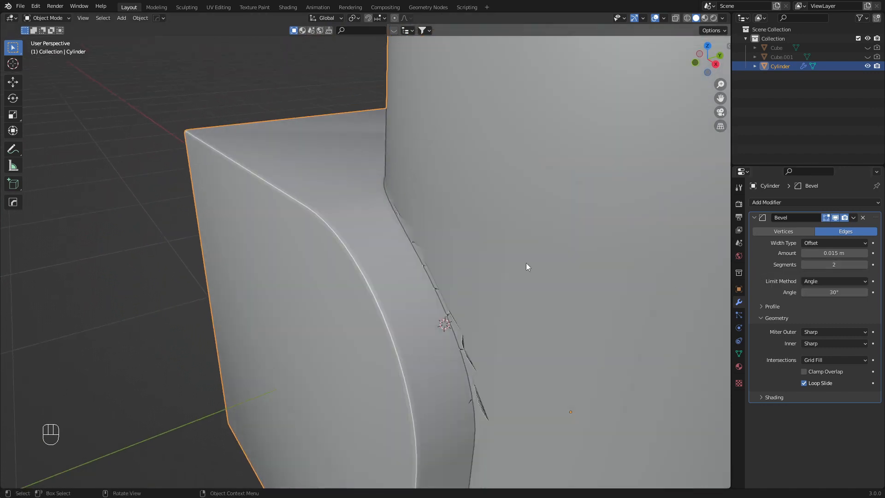
pyautogui.click(805, 264)
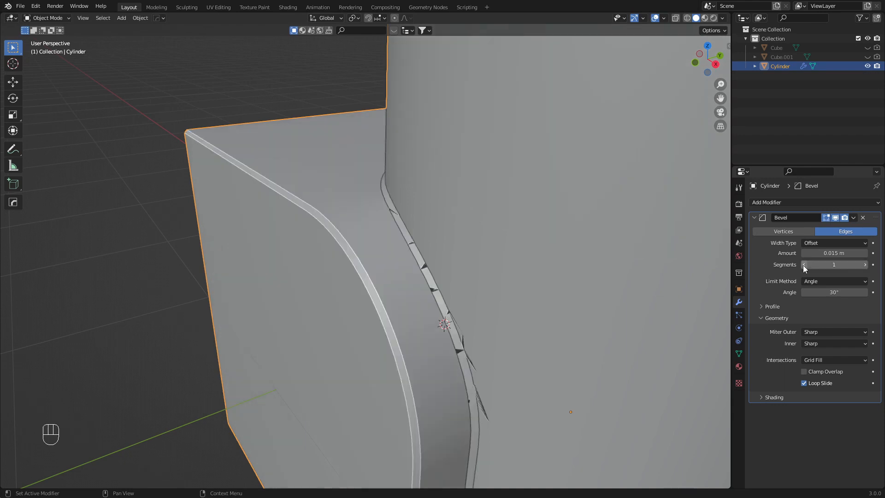
pyautogui.scroll(2, 286, 244)
pyautogui.moveTo(309, 205); pyautogui.dragTo(298, 203, button='middle')
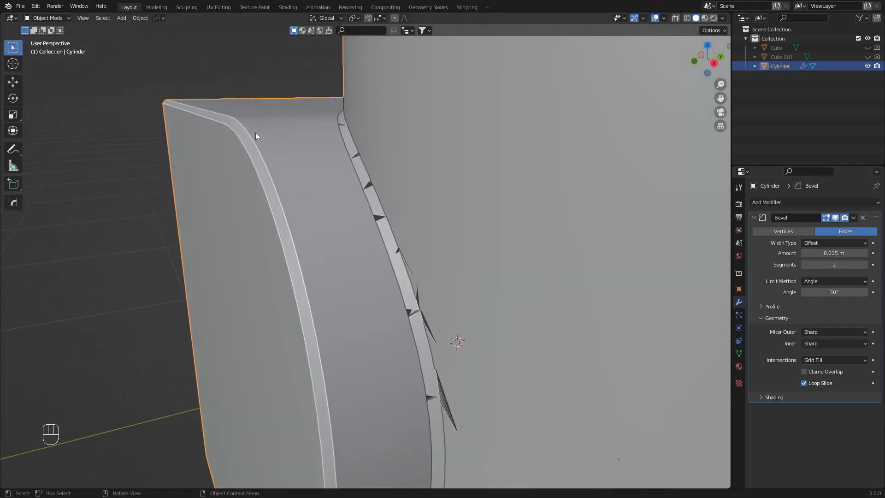
pyautogui.moveTo(285, 150); pyautogui.dragTo(300, 160, button='middle')
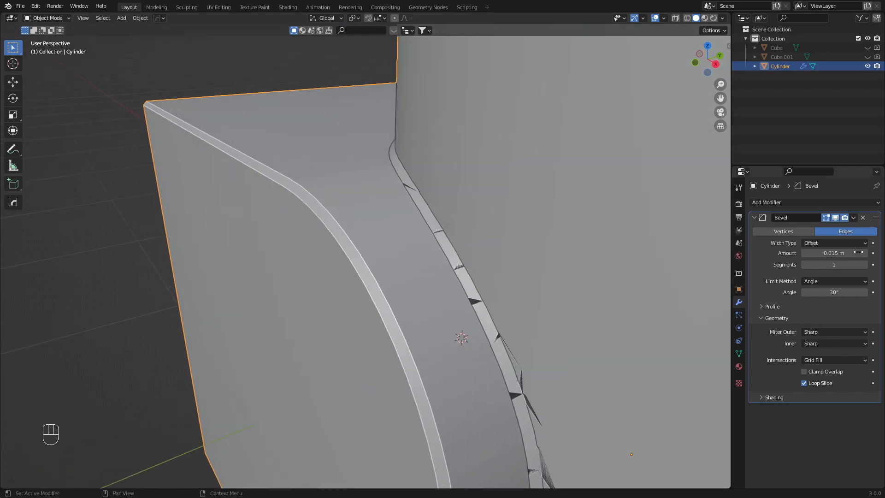
pyautogui.click(865, 264)
pyautogui.click(865, 265)
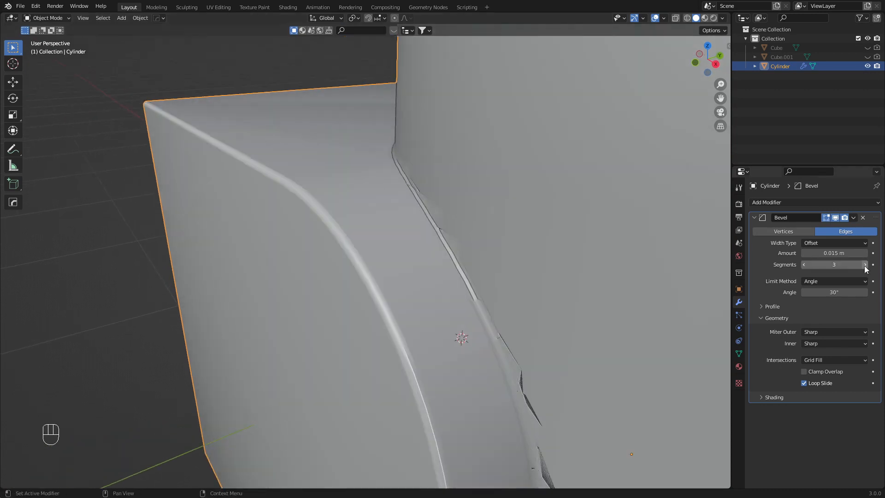
pyautogui.moveTo(424, 215); pyautogui.dragTo(358, 207, button='middle')
pyautogui.keyDown('shift'); pyautogui.moveTo(510, 245); pyautogui.dragTo(395, 218, button='middle'); pyautogui.keyUp('shift')
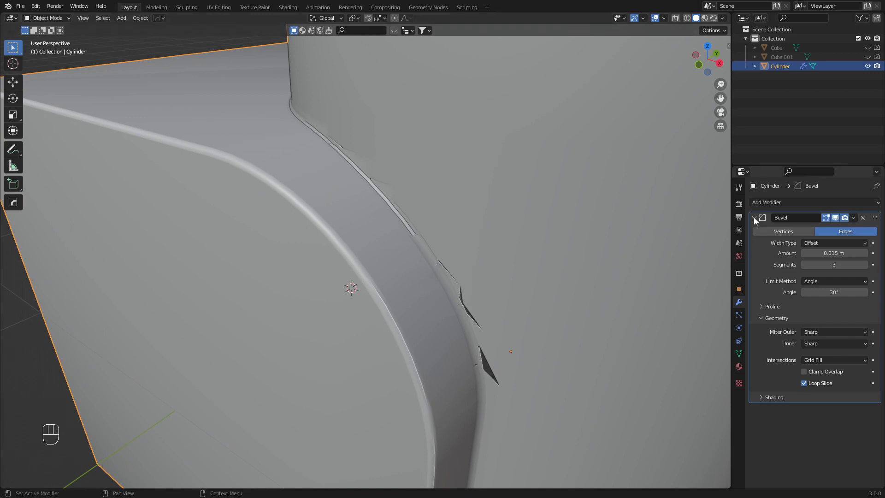
# Examine the mesh edges where the cube's curved side meets the cylinder in Edit Mode
pyautogui.press('Tab')
pyautogui.moveTo(504, 227); pyautogui.dragTo(455, 241, button='middle')
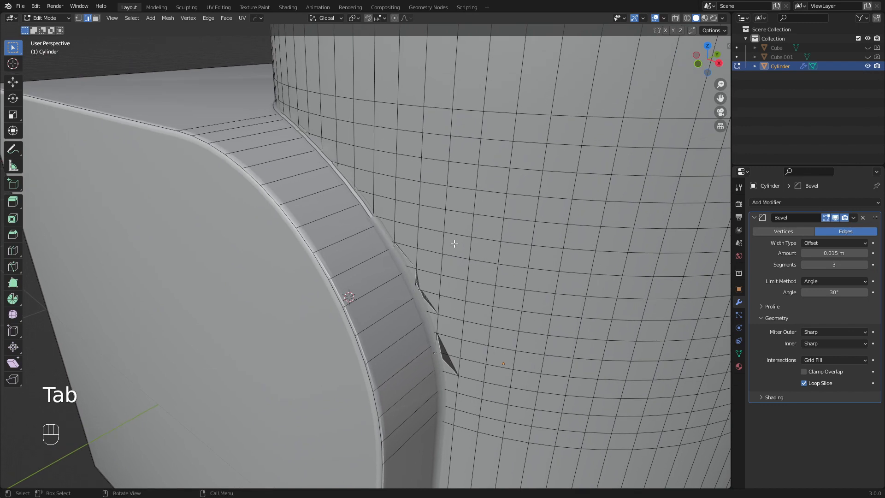
pyautogui.press('Tab')
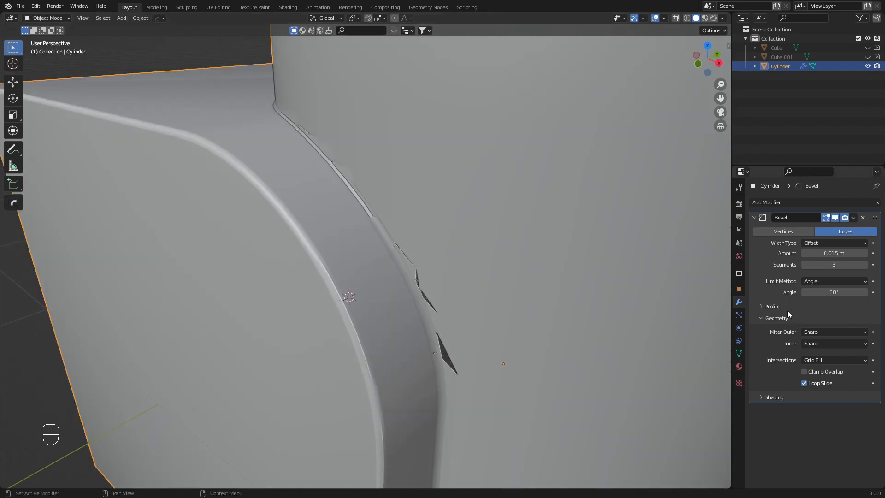
# Set the bevel's superellipse profile shape to 0.47
pyautogui.click(772, 305)
pyautogui.keyDown('shift'); pyautogui.moveTo(576, 261); pyautogui.dragTo(489, 242, button='middle'); pyautogui.keyUp('shift')
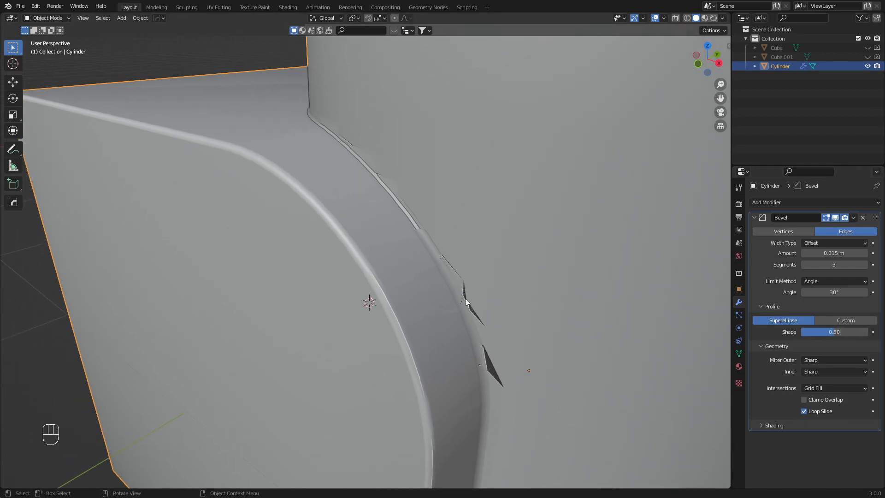
pyautogui.moveTo(422, 292); pyautogui.dragTo(400, 267, button='middle')
pyautogui.moveTo(400, 268); pyautogui.dragTo(321, 264, button='middle')
pyautogui.scroll(2, 261, 254)
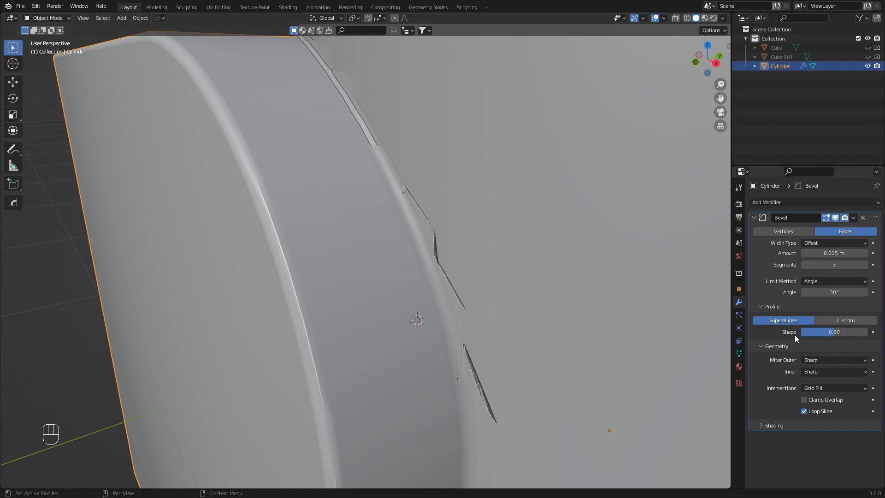
pyautogui.click(851, 332)
pyautogui.press('BackSpace')
pyautogui.press('Return')
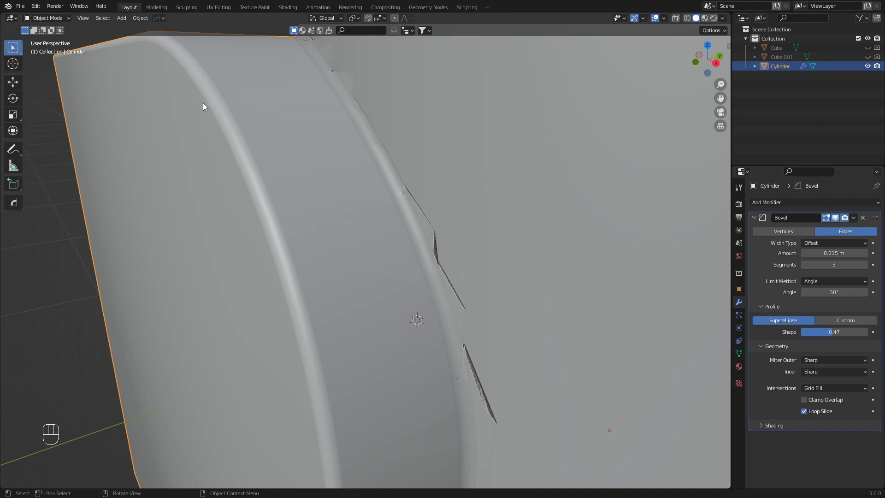
# Inspect the bevel along the curved cube-cylinder intersection up close for overlapping geometry
pyautogui.moveTo(347, 234); pyautogui.dragTo(379, 250, button='middle')
pyautogui.scroll(-4, 407, 264)
pyautogui.moveTo(422, 282)
pyautogui.keyDown('shift'); pyautogui.mouseDown(button='middle')
pyautogui.moveTo(391, 281)
pyautogui.moveTo(421, 320)
pyautogui.moveTo(415, 245)
pyautogui.moveTo(409, 291)
pyautogui.mouseUp(button='middle'); pyautogui.keyUp('shift')
pyautogui.scroll(5, 406, 229)
pyautogui.keyDown('shift'); pyautogui.moveTo(424, 216); pyautogui.dragTo(380, 256, button='middle'); pyautogui.keyUp('shift')
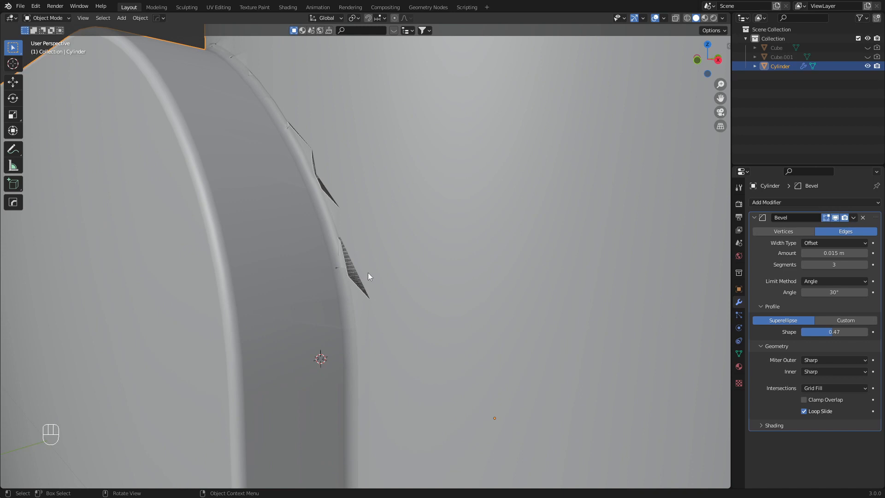
pyautogui.press('Tab')
pyautogui.press('Tab')
pyautogui.moveTo(357, 271)
pyautogui.mouseDown(button='middle')
pyautogui.moveTo(371, 267)
pyautogui.moveTo(350, 267)
pyautogui.mouseUp(button='middle')
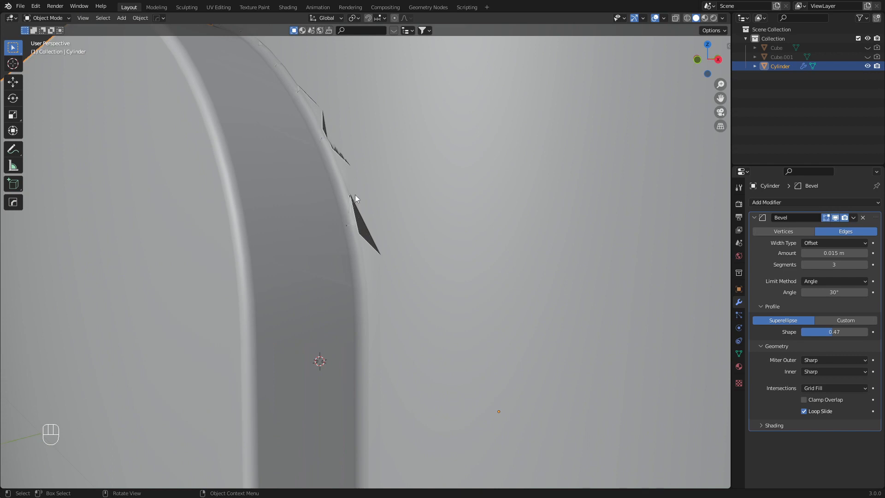
pyautogui.scroll(-4, 353, 201)
pyautogui.keyDown('shift'); pyautogui.moveTo(379, 312); pyautogui.dragTo(368, 203, button='middle'); pyautogui.keyUp('shift')
pyautogui.moveTo(351, 284)
pyautogui.mouseDown(button='middle')
pyautogui.moveTo(363, 240)
pyautogui.moveTo(367, 291)
pyautogui.moveTo(387, 263)
pyautogui.moveTo(401, 312)
pyautogui.moveTo(382, 255)
pyautogui.moveTo(313, 245)
pyautogui.moveTo(332, 255)
pyautogui.moveTo(341, 224)
pyautogui.moveTo(357, 269)
pyautogui.mouseUp(button='middle')
pyautogui.scroll(1, 366, 250)
pyautogui.scroll(2, 366, 251)
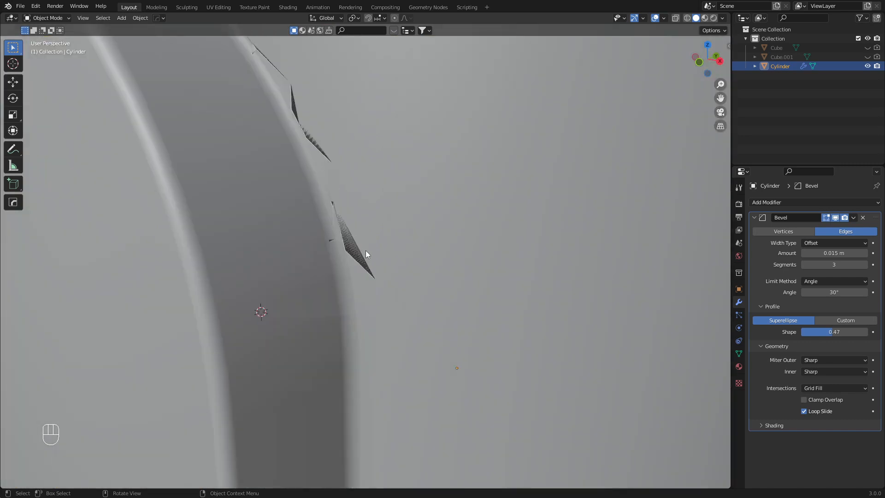
# Turn off the Bevel modifier's viewport display and enter Edit Mode on the joined mesh
pyautogui.scroll(-2, 308, 146)
pyautogui.moveTo(319, 167); pyautogui.dragTo(327, 190, button='middle')
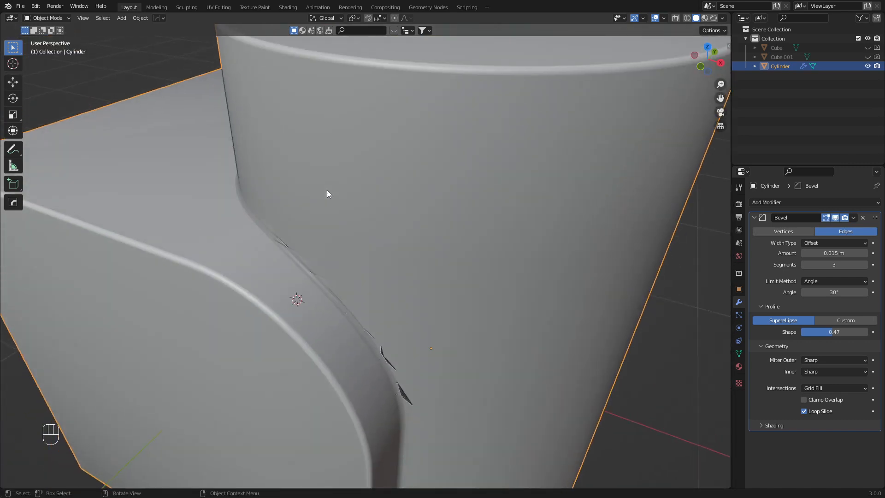
pyautogui.click(754, 218)
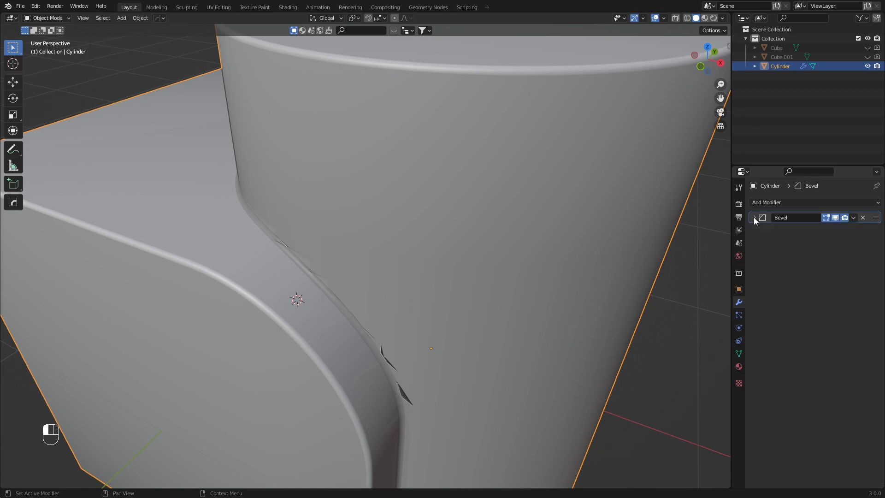
pyautogui.click(836, 218)
pyautogui.press('Tab')
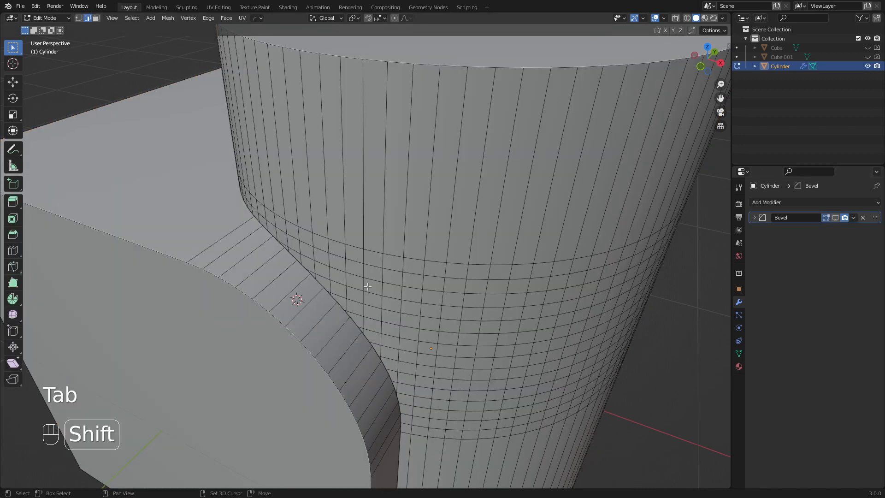
# Try to place a loop cut across the cube's top face beside the rounded corner, and cancel it
pyautogui.moveTo(367, 287); pyautogui.dragTo(254, 235, button='middle')
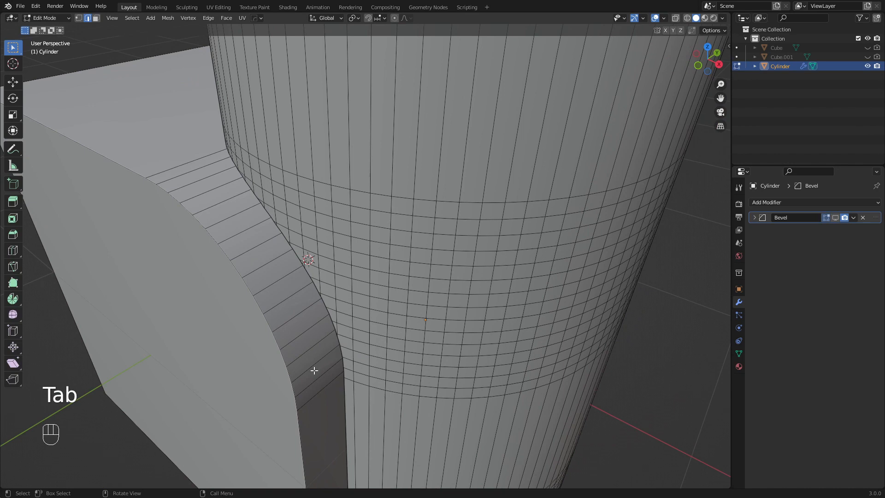
pyautogui.scroll(-2, 269, 227)
pyautogui.moveTo(309, 231); pyautogui.dragTo(375, 299, button='middle')
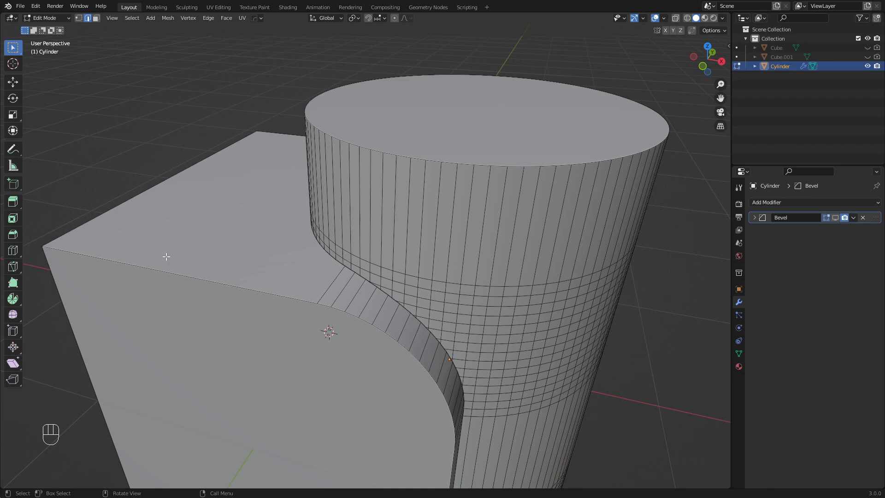
pyautogui.hotkey('ctrl', 'r')
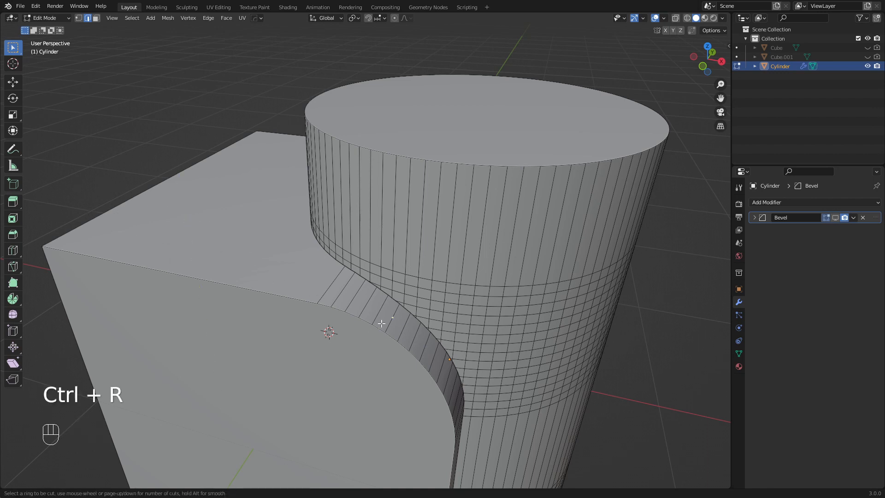
pyautogui.rightClick(258, 260)
pyautogui.moveTo(377, 299); pyautogui.dragTo(408, 302, button='middle')
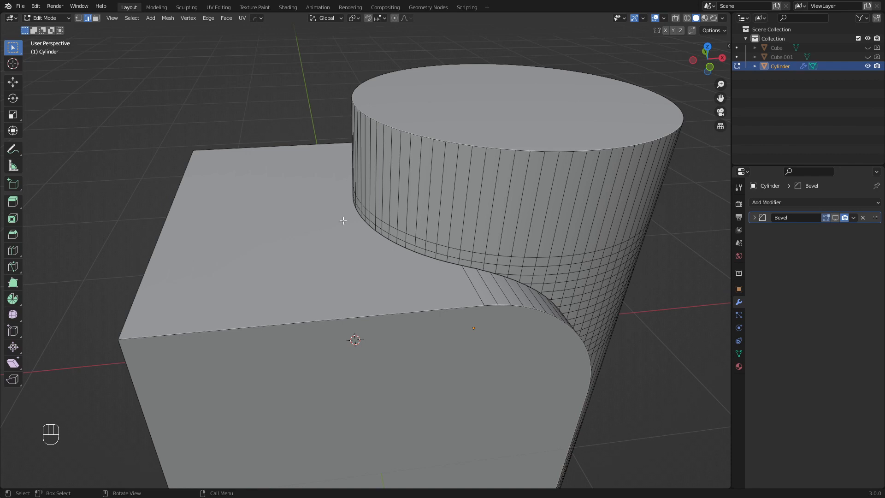
pyautogui.moveTo(383, 254); pyautogui.dragTo(190, 252, button='middle')
pyautogui.hotkey('ctrl', 'r')
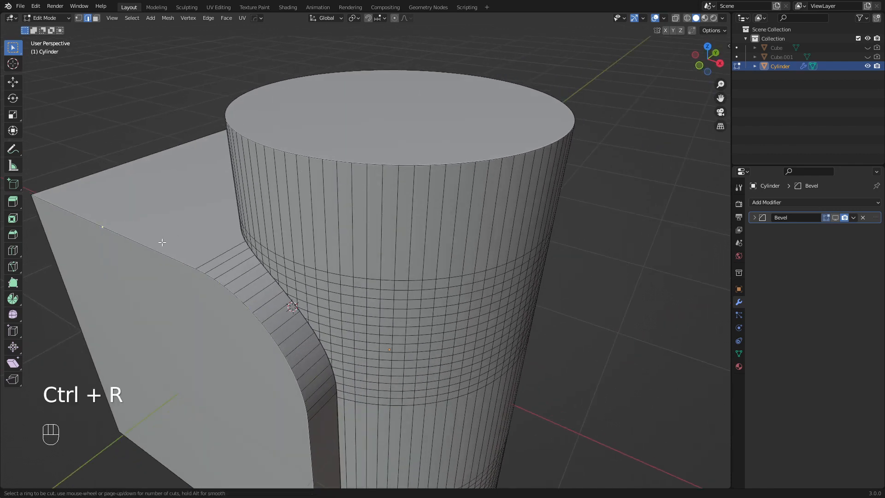
pyautogui.rightClick(209, 233)
pyautogui.moveTo(350, 240); pyautogui.dragTo(395, 285, button='middle')
# Add a loop cut around the cylinder above the cube as a trial, and undo it
pyautogui.hotkey('ctrl', 'r')
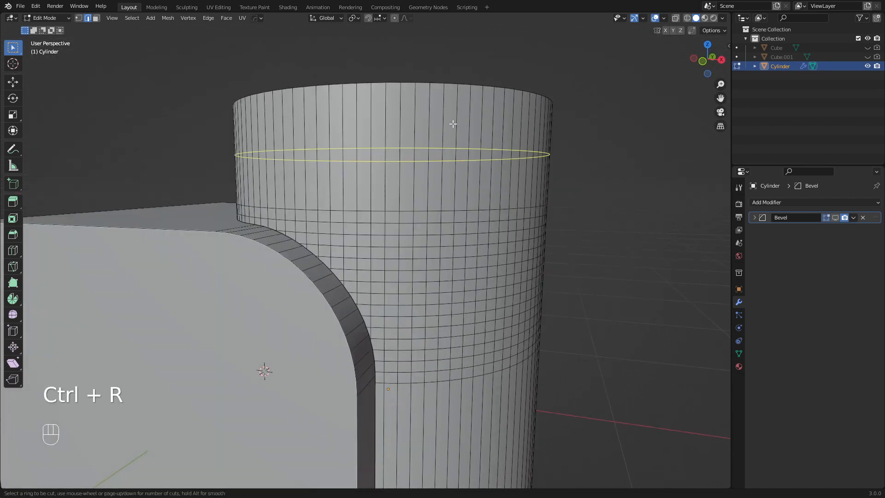
pyautogui.click(452, 125)
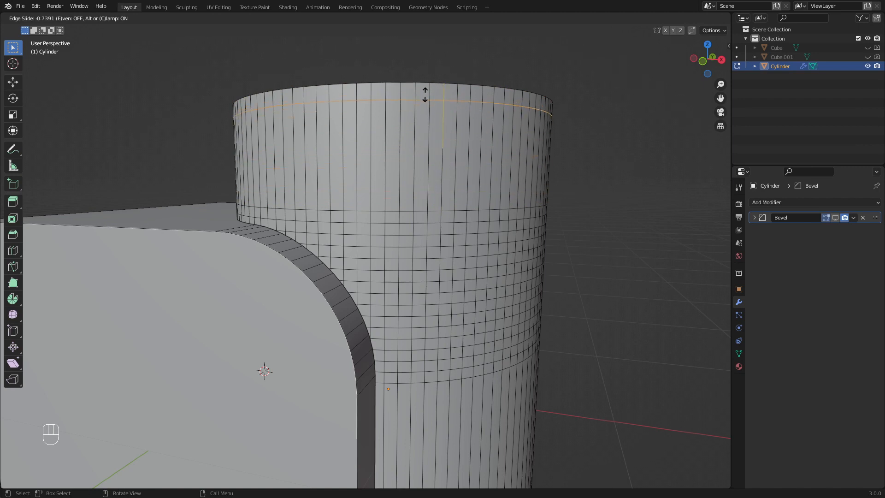
pyautogui.click(413, 132)
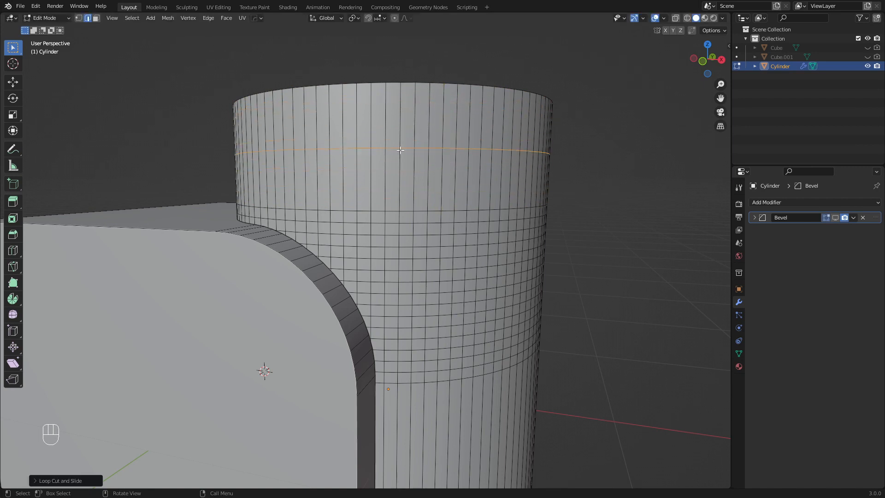
pyautogui.hotkey('ctrl', 'z')
# Try a vertical loop cut on the cube's flat face opposite the cylinder, and cancel it
pyautogui.moveTo(280, 181); pyautogui.dragTo(366, 168, button='middle')
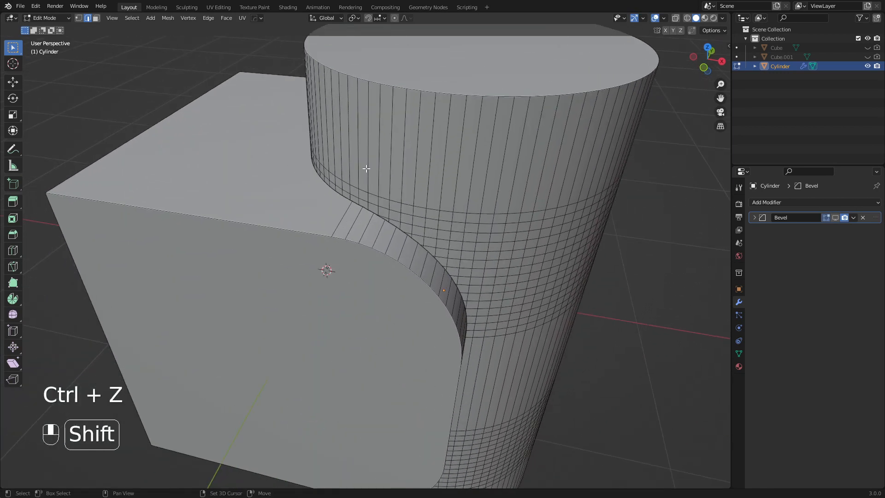
pyautogui.moveTo(248, 196); pyautogui.dragTo(451, 204, button='middle')
pyautogui.moveTo(243, 312); pyautogui.dragTo(310, 190, button='middle')
pyautogui.hotkey('ctrl', 'r')
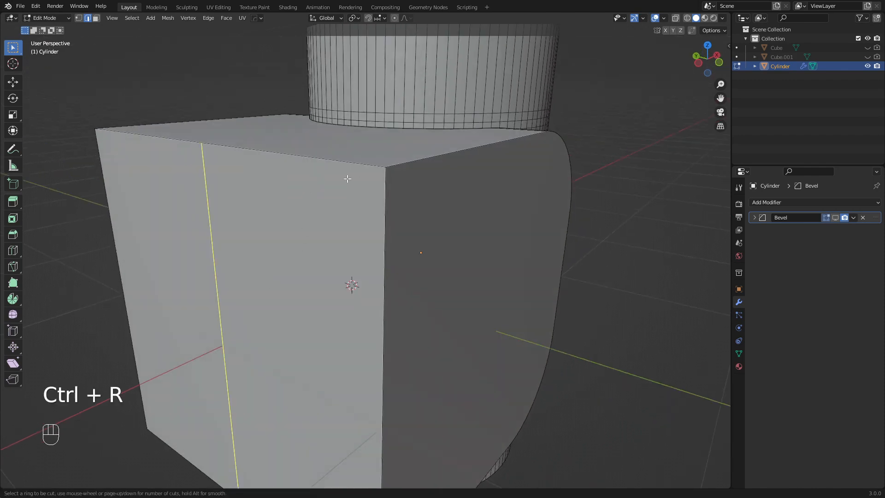
pyautogui.rightClick(231, 158)
pyautogui.moveTo(399, 193); pyautogui.dragTo(318, 218, button='middle')
pyautogui.moveTo(373, 240); pyautogui.dragTo(348, 227, button='middle')
pyautogui.press('shift')
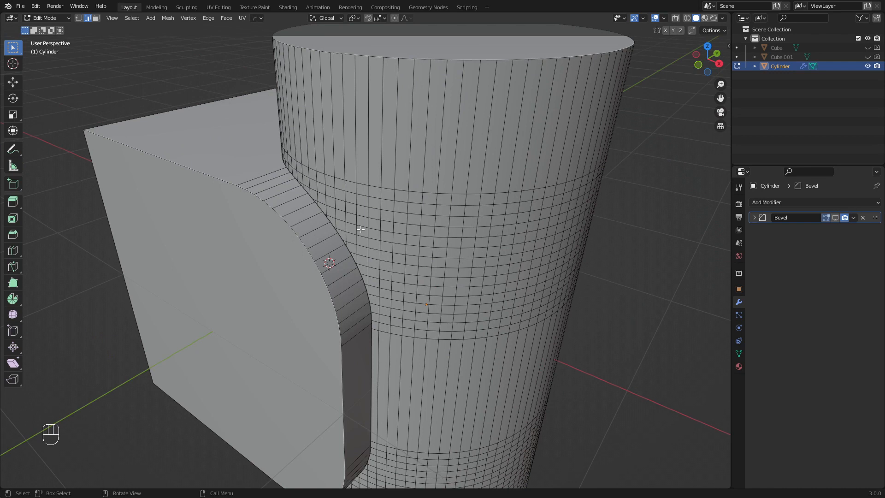
pyautogui.moveTo(306, 187); pyautogui.dragTo(374, 187, button='middle')
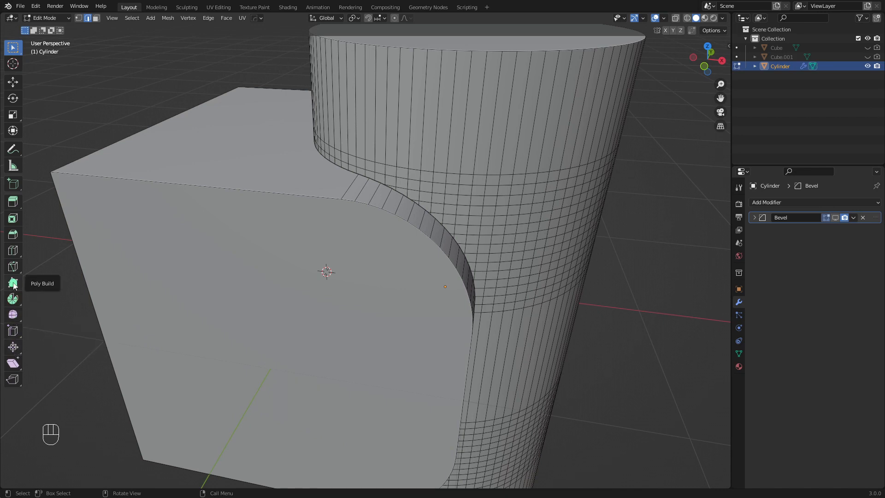
pyautogui.click(12, 267)
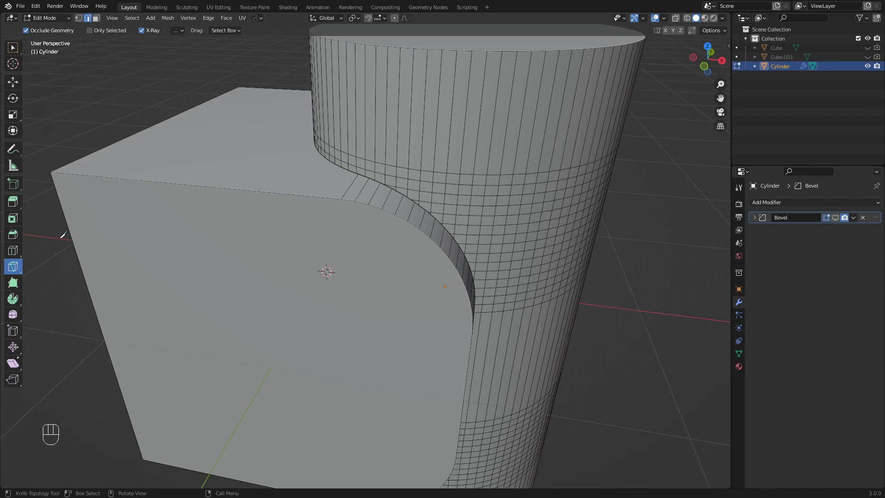
pyautogui.click(13, 48)
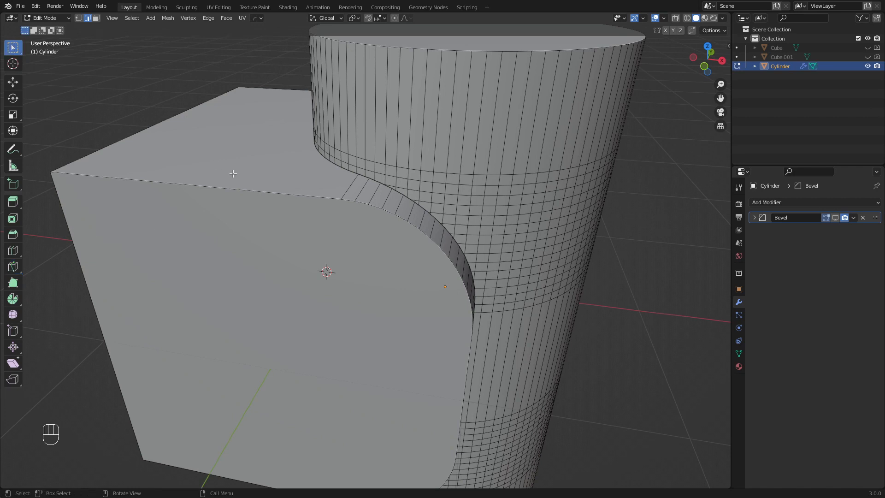
pyautogui.moveTo(357, 207); pyautogui.dragTo(445, 218, button='middle')
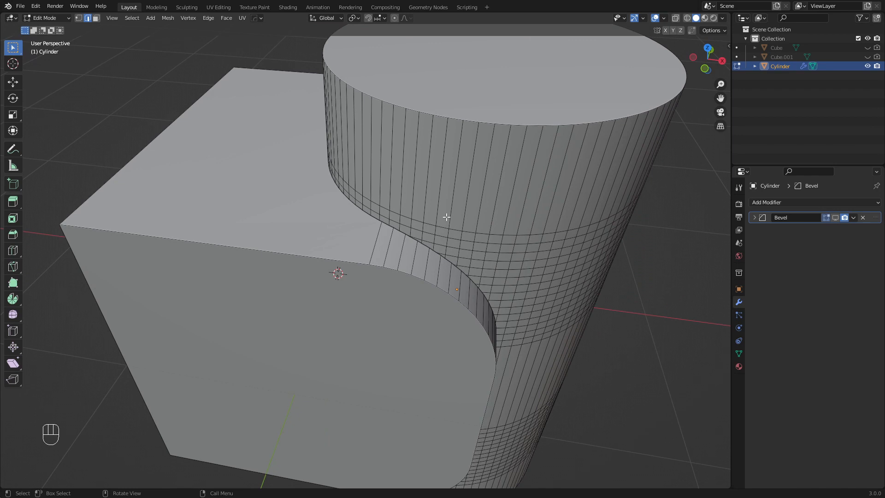
# Try a Knife cut in top view from the cube's flat side toward its curved side with the angle constraint, and cancel it
pyautogui.press('KP_7')
pyautogui.keyDown('shift'); pyautogui.moveTo(447, 217); pyautogui.dragTo(514, 168, button='middle'); pyautogui.keyUp('shift')
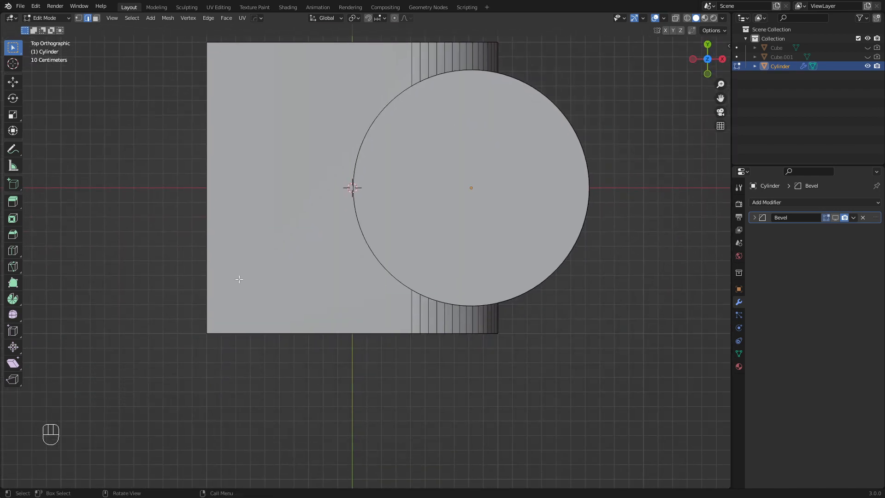
pyautogui.press('k')
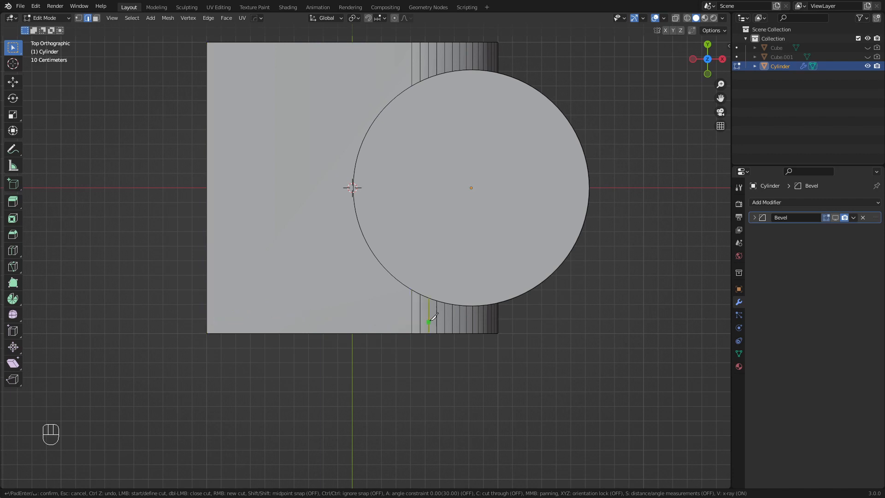
pyautogui.moveTo(516, 320); pyautogui.dragTo(392, 137, button='middle')
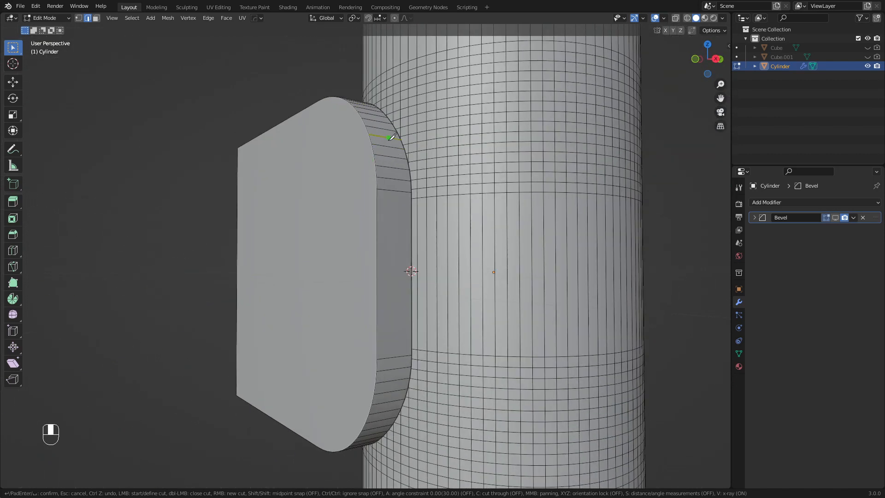
pyautogui.moveTo(319, 237); pyautogui.dragTo(392, 279, button='middle')
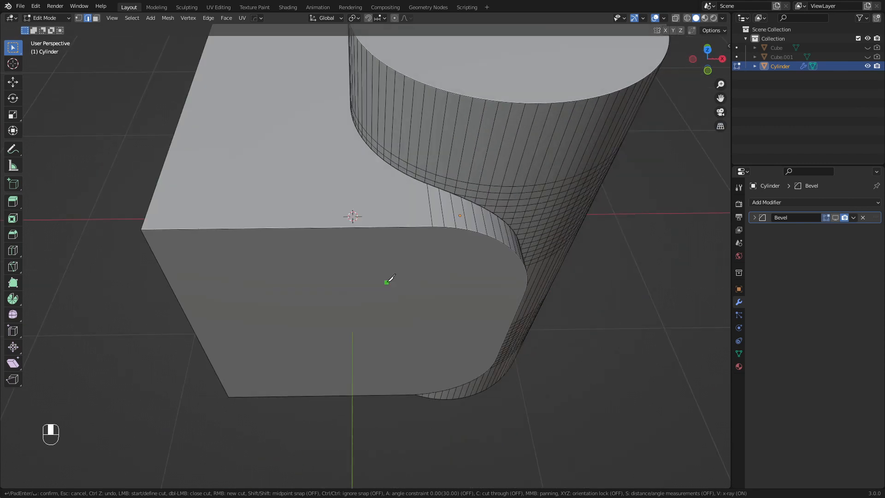
pyautogui.press('Escape')
pyautogui.press('KP_7')
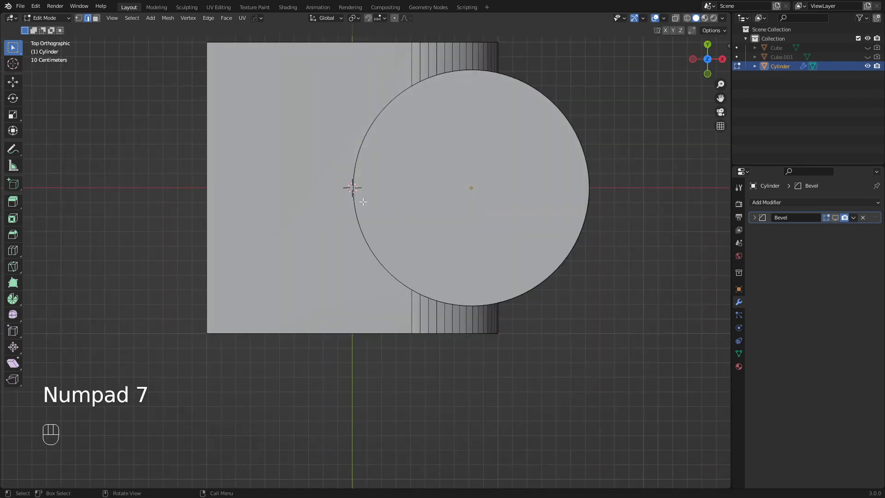
pyautogui.press('k')
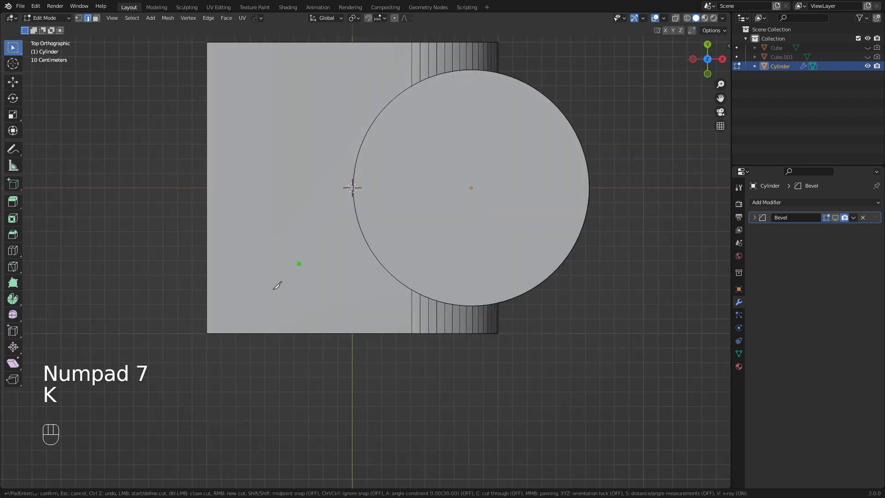
pyautogui.click(207, 315)
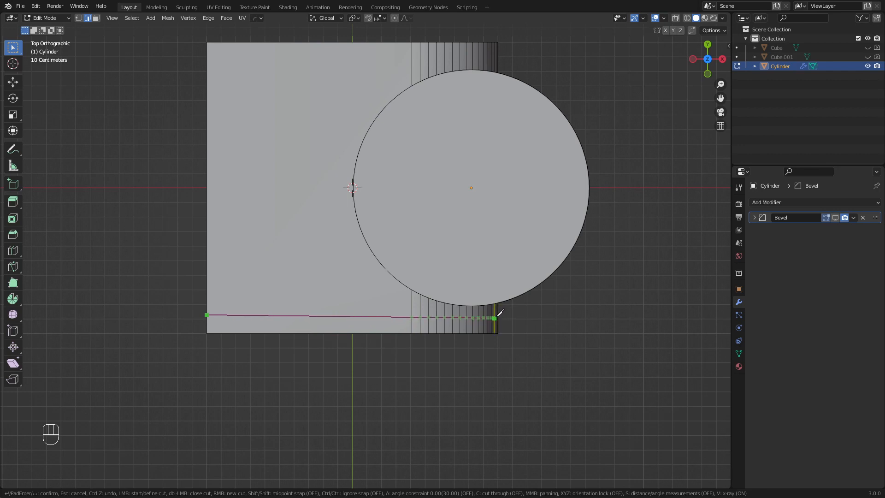
pyautogui.press('a')
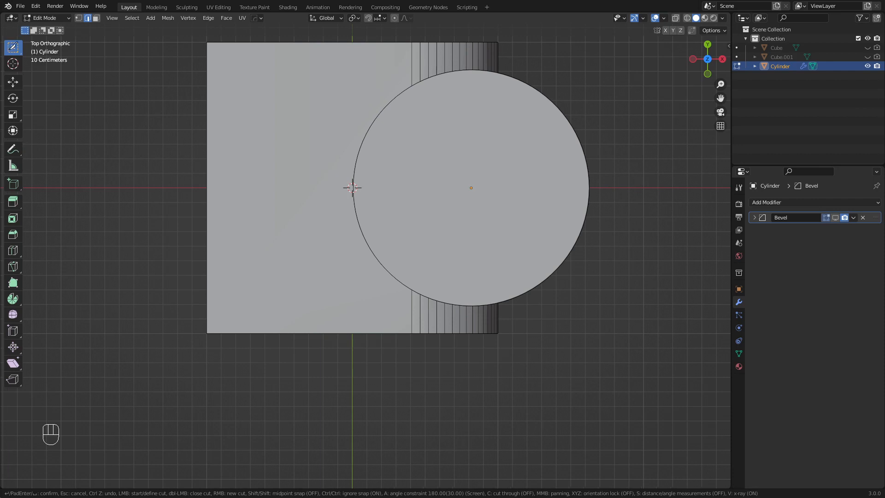
pyautogui.press('Escape')
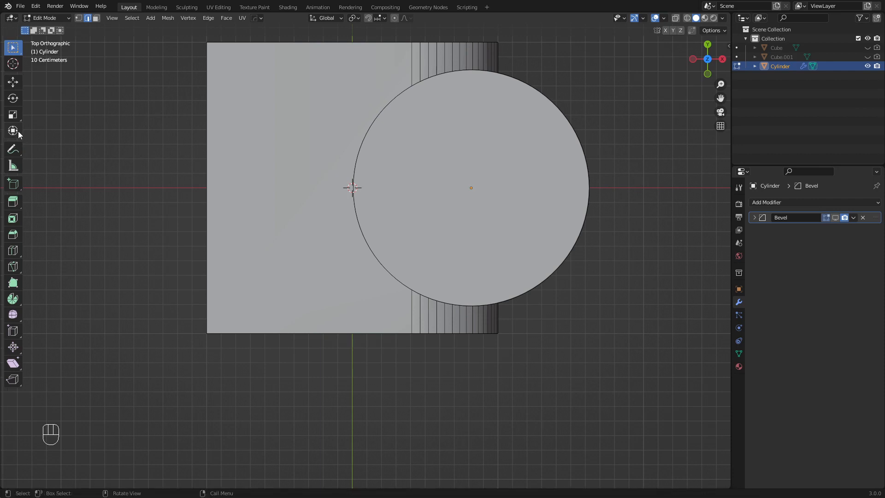
pyautogui.click(12, 150)
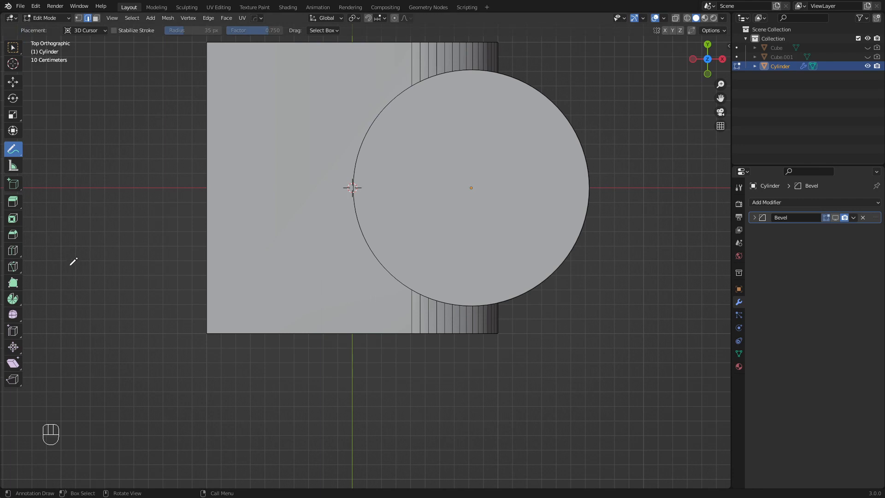
pyautogui.press('k')
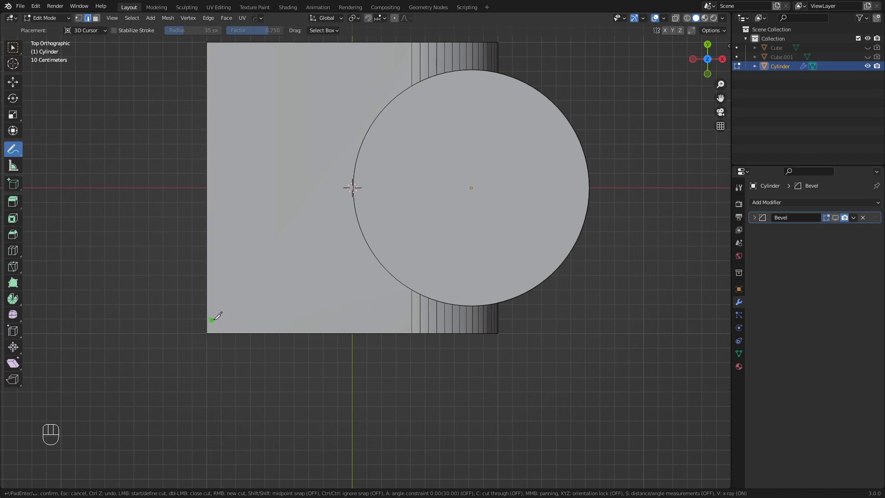
pyautogui.moveTo(529, 324); pyautogui.dragTo(481, 197, button='middle')
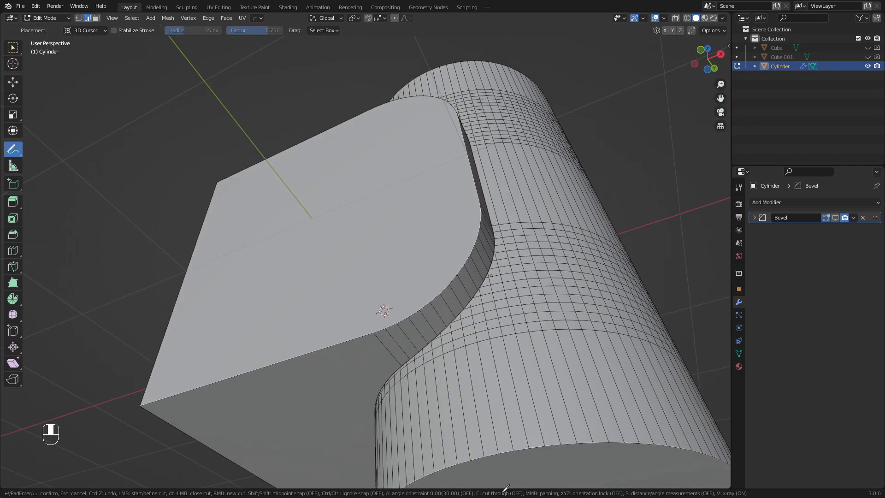
pyautogui.moveTo(430, 259); pyautogui.dragTo(477, 339, button='middle')
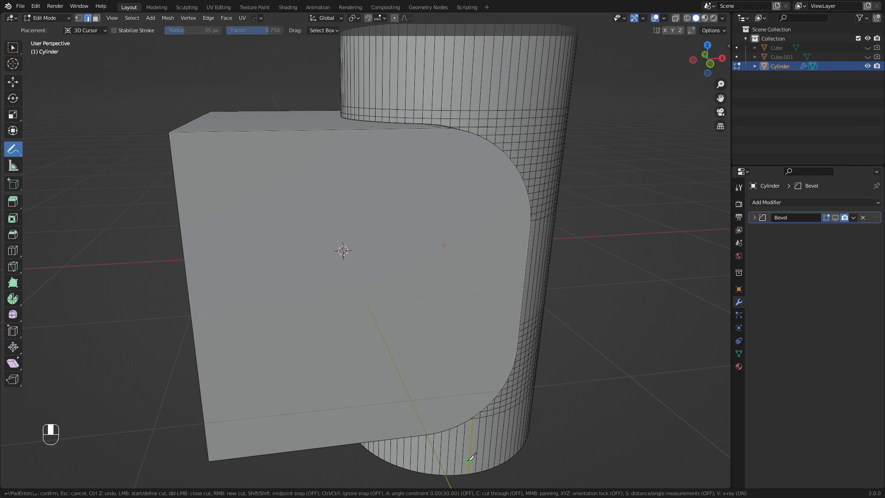
pyautogui.press('Escape')
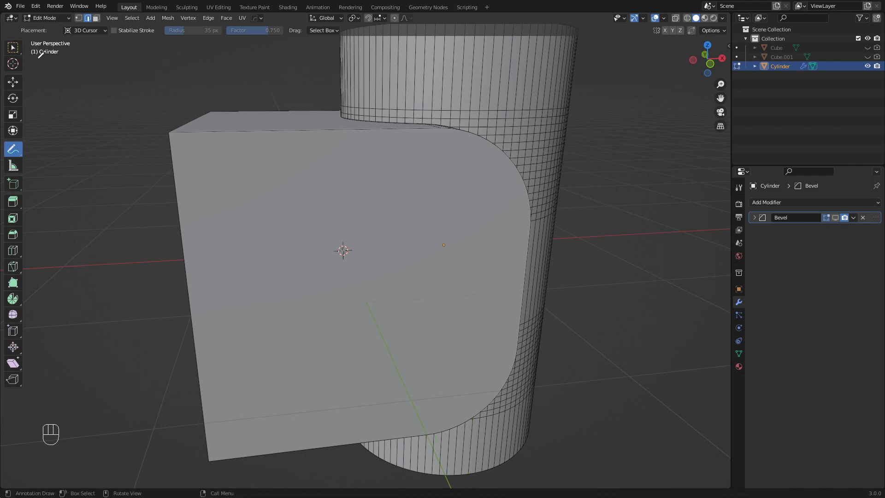
pyautogui.click(13, 47)
# In top view, make an angle-constrained, cut-through Knife cut across the cube near its negative-Y side, from the flat face past the curved side
pyautogui.press('KP_7')
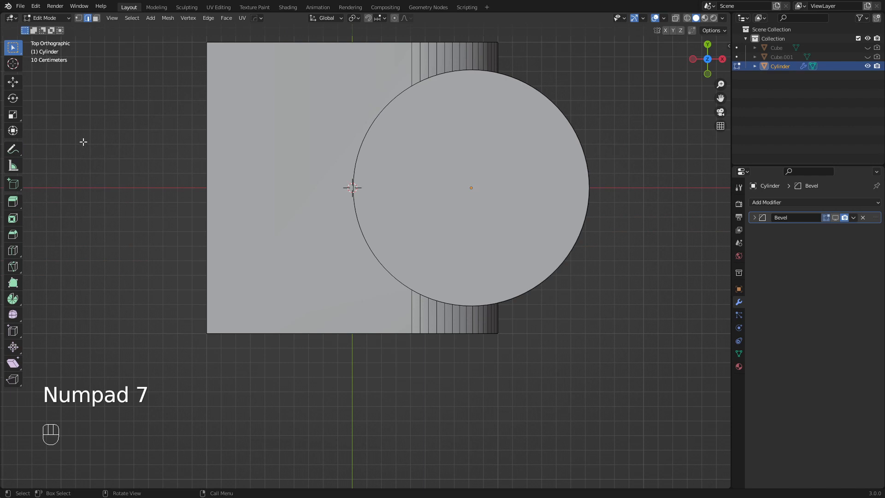
pyautogui.press('k')
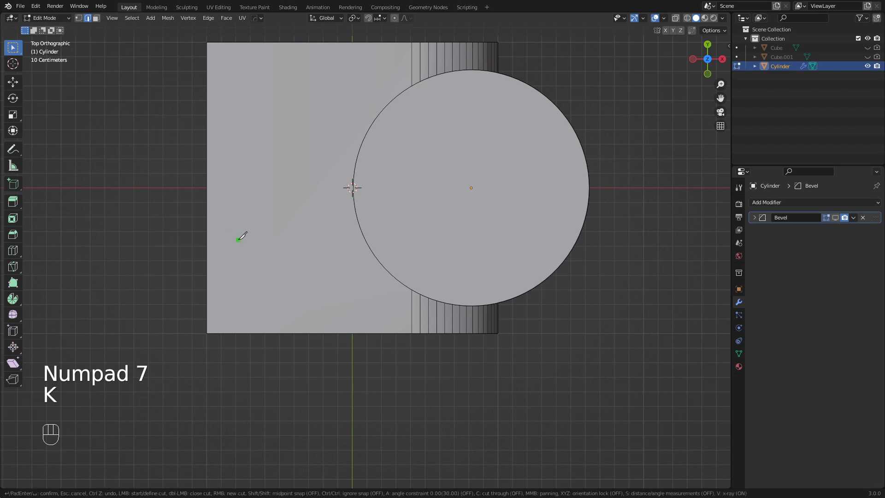
pyautogui.click(207, 316)
pyautogui.press('a')
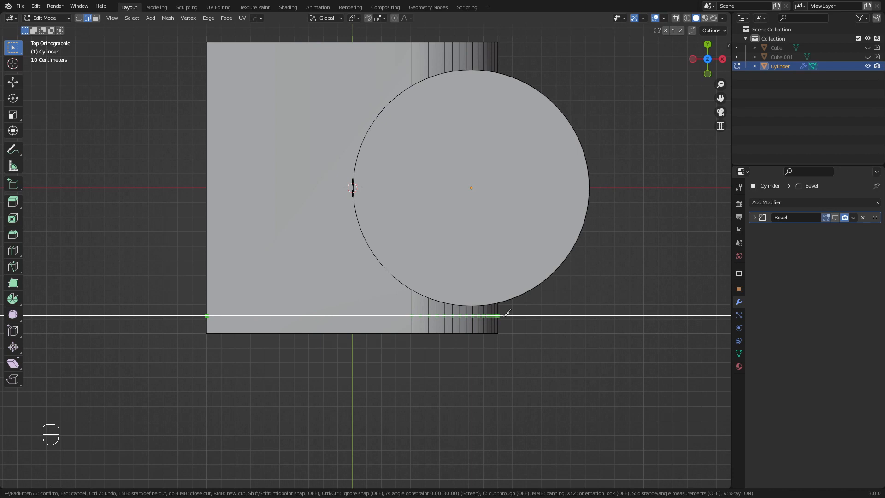
pyautogui.press('c')
pyautogui.click(509, 314)
pyautogui.press('Return')
# Try to edge-slide the new cut slightly across the cube's curved strip toward the cylinder
pyautogui.moveTo(540, 334); pyautogui.dragTo(435, 128, button='middle')
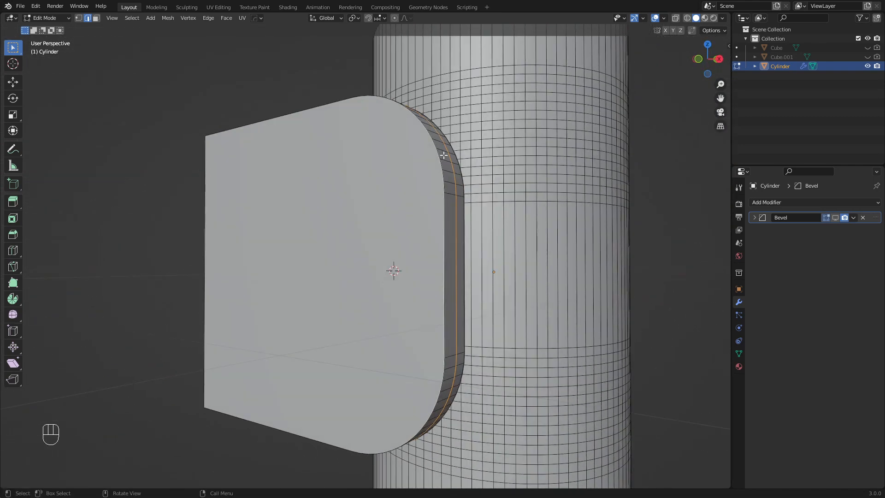
pyautogui.moveTo(451, 296); pyautogui.dragTo(458, 230, button='middle')
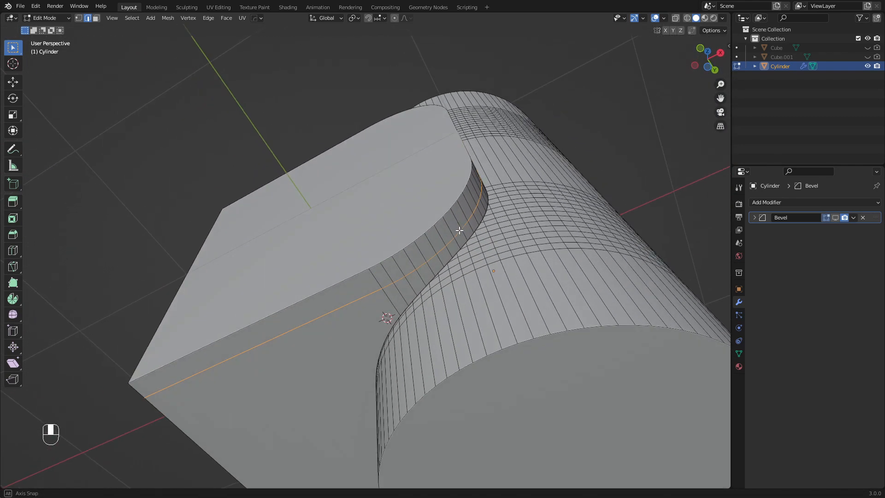
pyautogui.moveTo(509, 177); pyautogui.dragTo(481, 273, button='middle')
pyautogui.scroll(1, 386, 248)
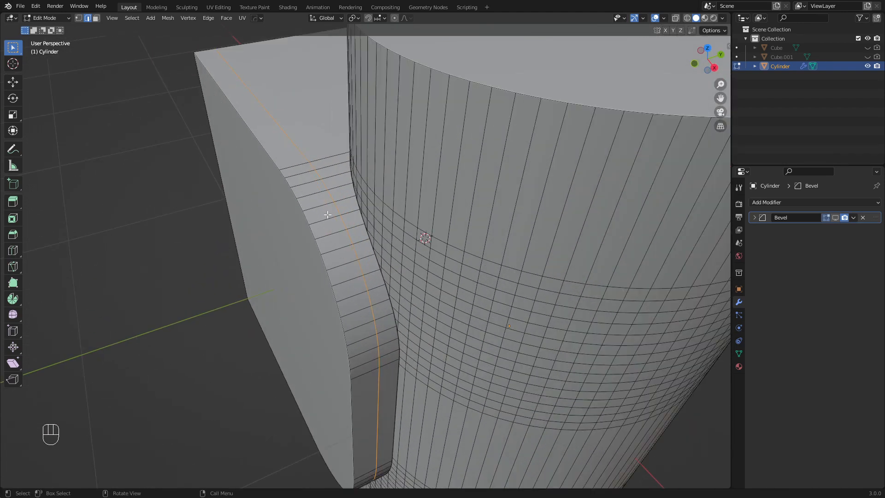
pyautogui.press('g')
pyautogui.press('g')
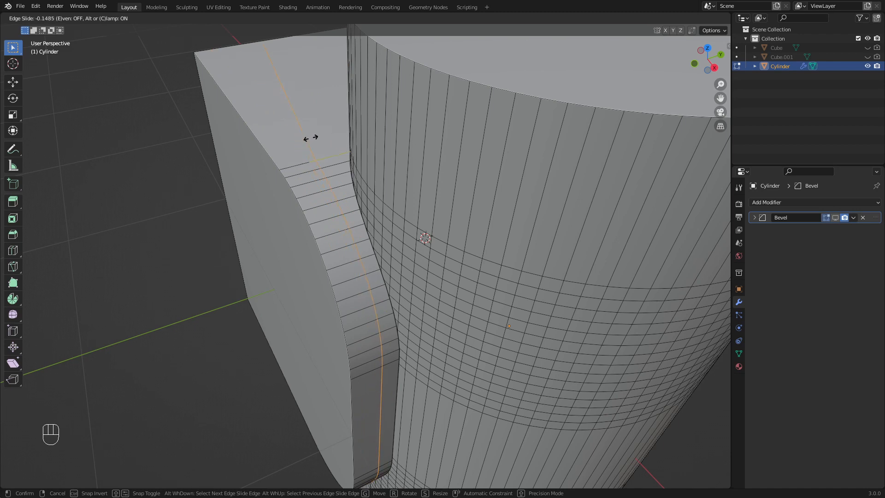
pyautogui.click(307, 142)
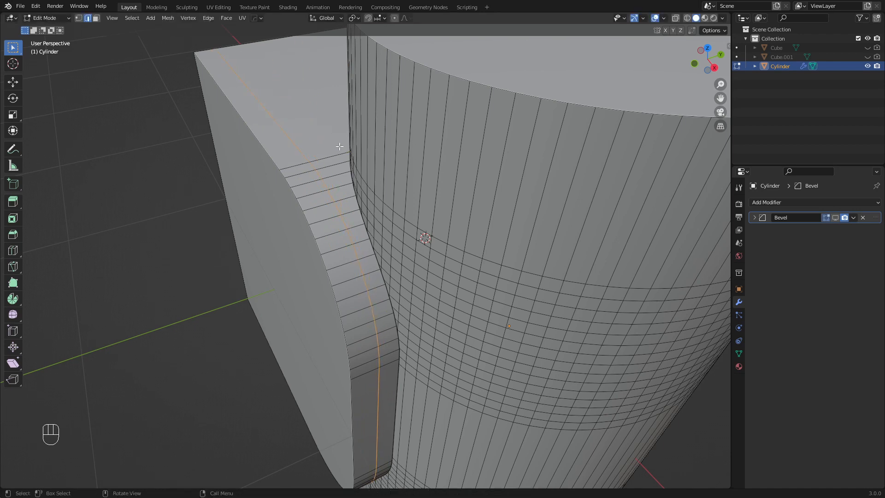
# Edge-slide the new cut close to the curved intersection with the cylinder, by a factor of about -0.69
pyautogui.press('g')
pyautogui.press('g')
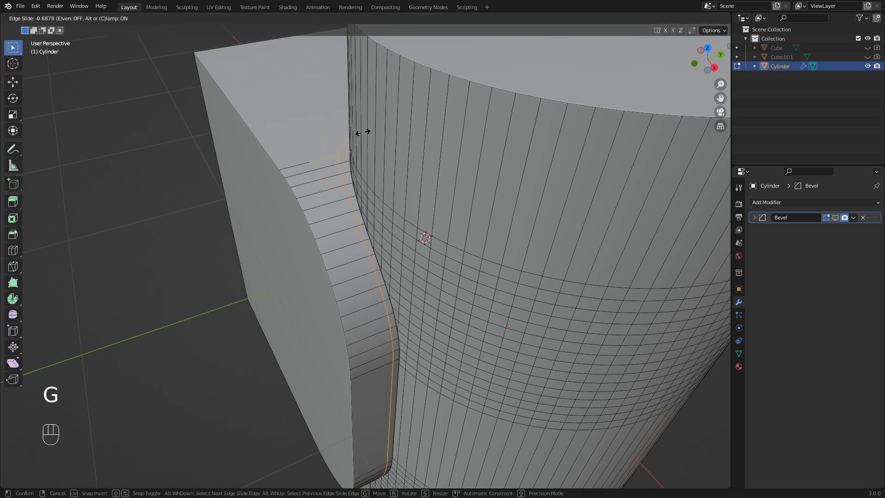
pyautogui.click(360, 134)
pyautogui.press('s')
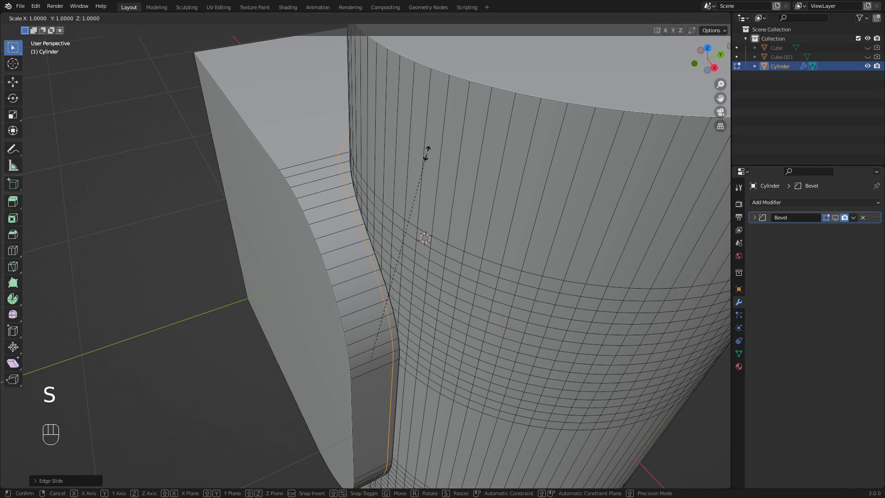
pyautogui.rightClick(426, 155)
pyautogui.moveTo(387, 188)
pyautogui.mouseDown(button='middle')
pyautogui.moveTo(409, 195)
pyautogui.moveTo(400, 189)
pyautogui.mouseUp(button='middle')
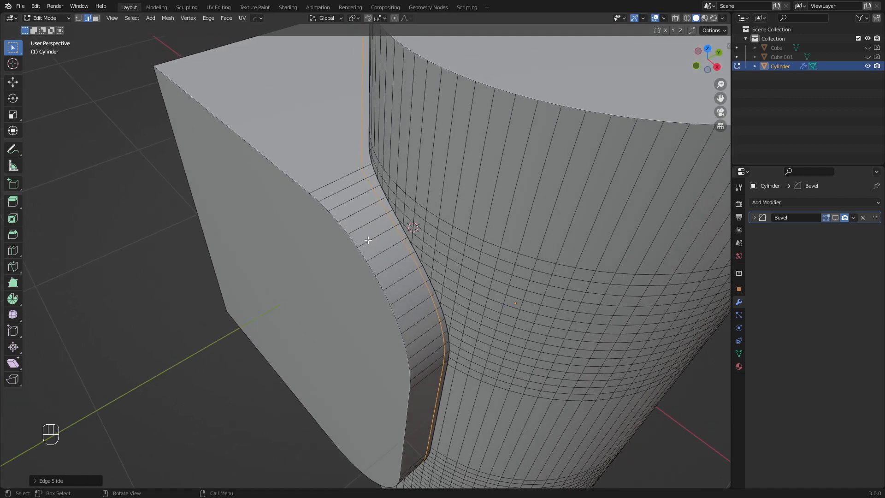
pyautogui.moveTo(395, 225)
pyautogui.mouseDown(button='middle')
pyautogui.moveTo(388, 205)
pyautogui.moveTo(400, 217)
pyautogui.mouseUp(button='middle')
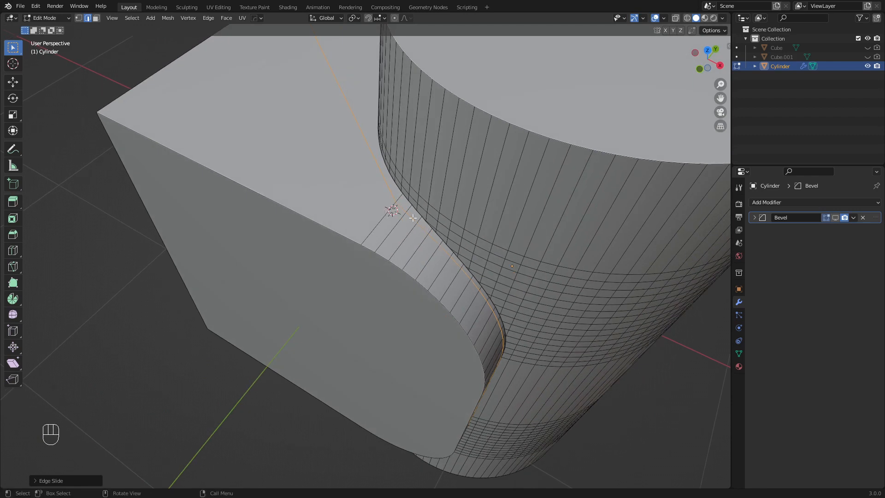
pyautogui.scroll(-2, 340, 111)
pyautogui.keyDown('shift'); pyautogui.moveTo(322, 170); pyautogui.dragTo(317, 167, button='middle'); pyautogui.keyUp('shift')
pyautogui.moveTo(317, 173); pyautogui.dragTo(275, 168, button='middle')
pyautogui.scroll(1, 352, 165)
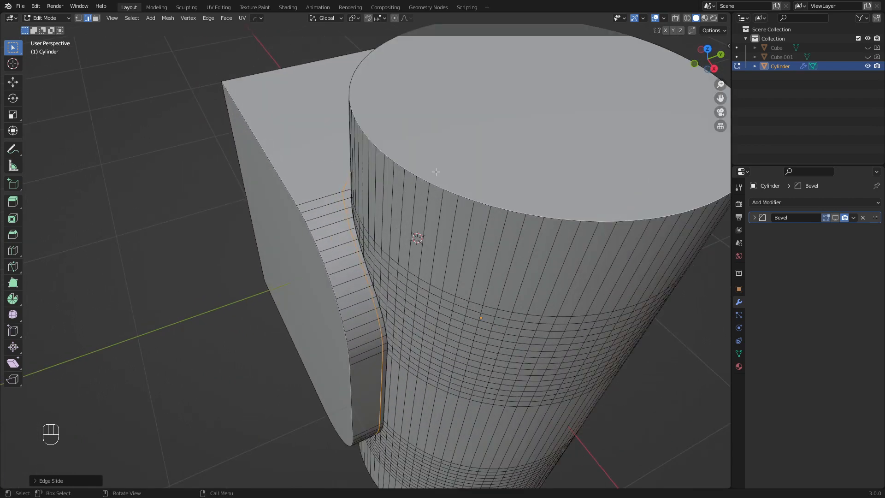
pyautogui.press('s')
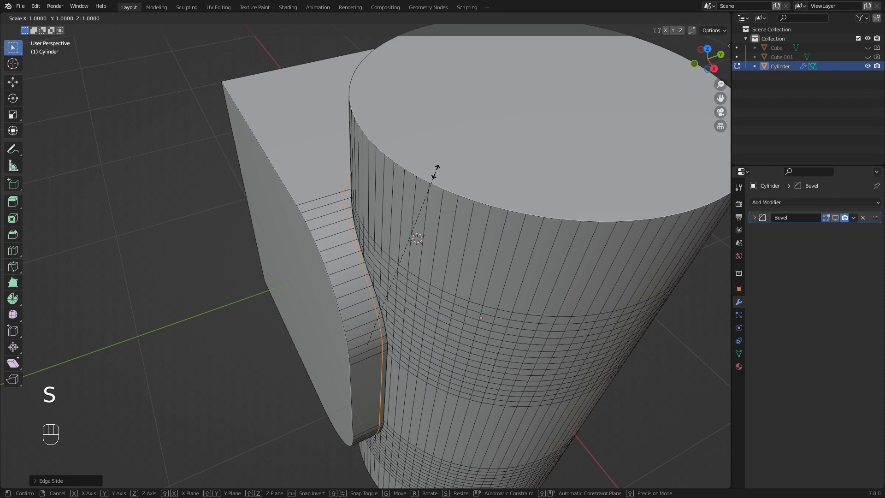
pyautogui.press('y')
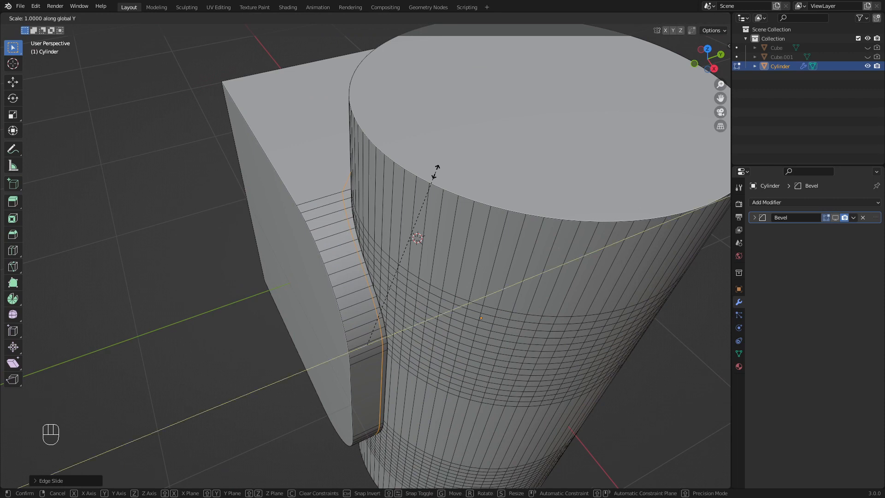
pyautogui.rightClick(435, 172)
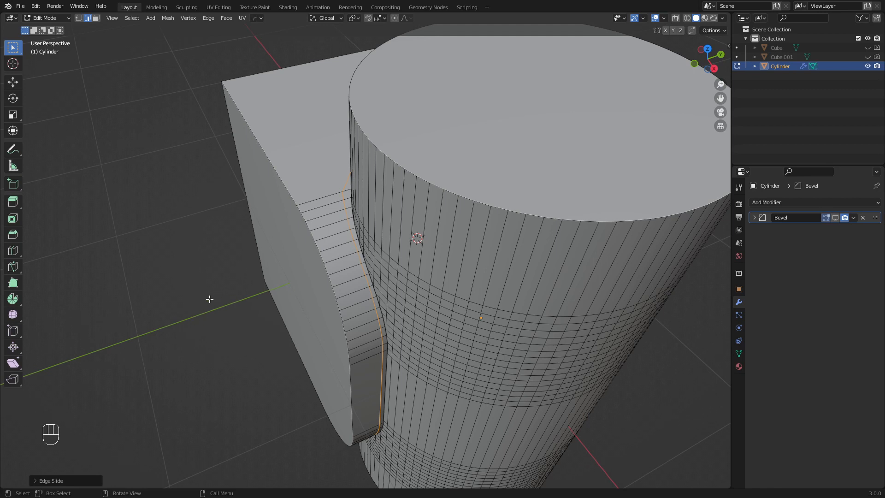
# Flatten the cut loop beside the cylinder by scaling it to 0 along the Y axis
pyautogui.scroll(-3, 210, 299)
pyautogui.keyDown('shift'); pyautogui.moveTo(500, 365); pyautogui.dragTo(429, 266, button='middle'); pyautogui.keyUp('shift')
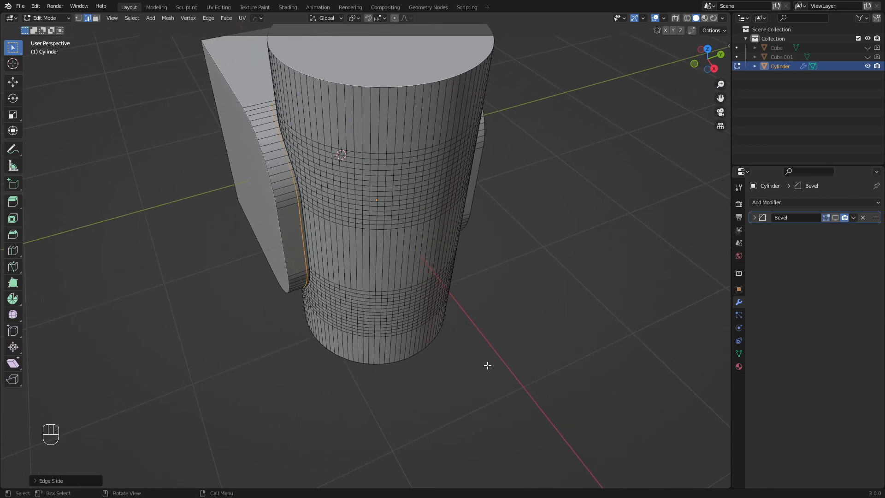
pyautogui.keyDown('shift'); pyautogui.moveTo(418, 235); pyautogui.dragTo(477, 318, button='middle'); pyautogui.keyUp('shift')
pyautogui.scroll(2, 309, 290)
pyautogui.scroll(1, 309, 291)
pyautogui.keyDown('shift'); pyautogui.moveTo(341, 259); pyautogui.dragTo(371, 283, button='middle'); pyautogui.keyUp('shift')
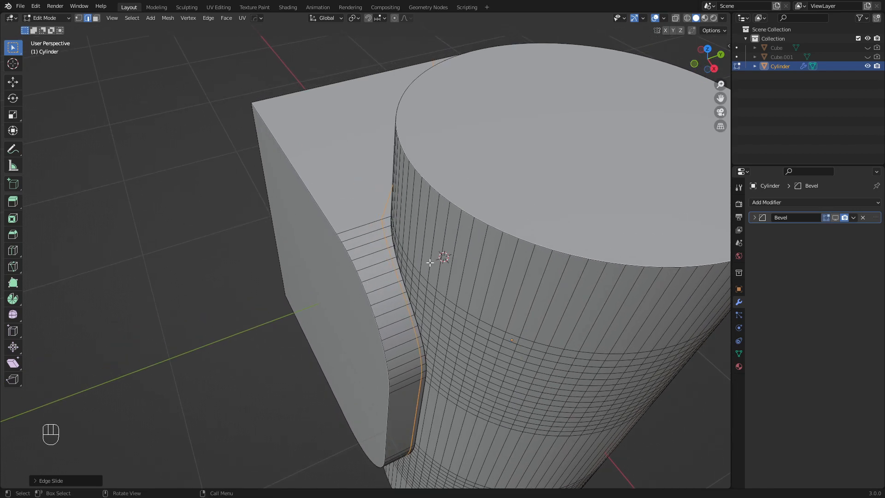
pyautogui.press('s')
pyautogui.press('y')
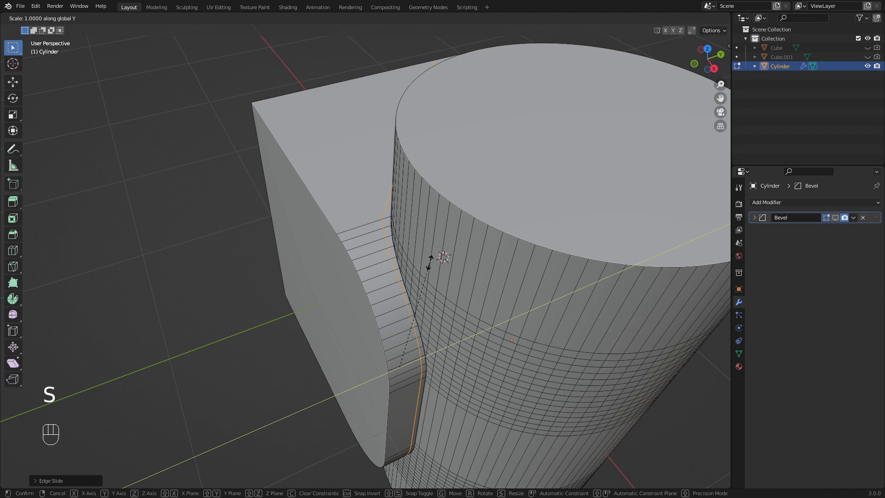
pyautogui.write('0')
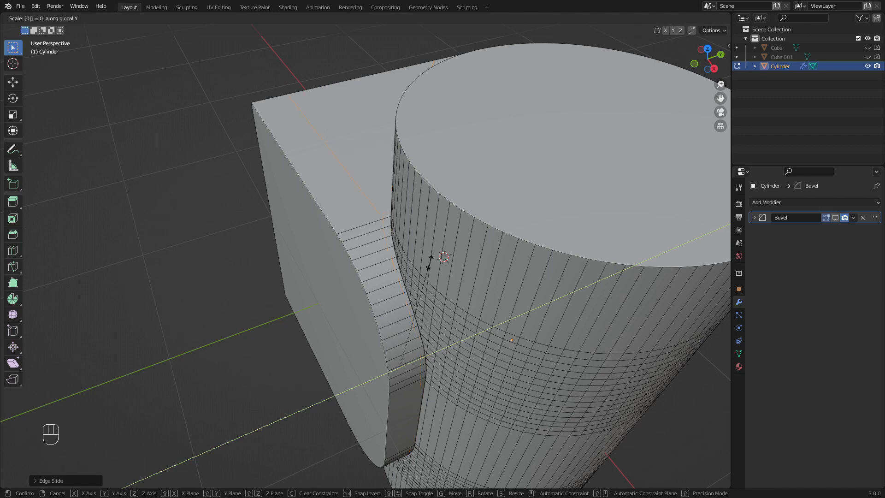
pyautogui.press('Return')
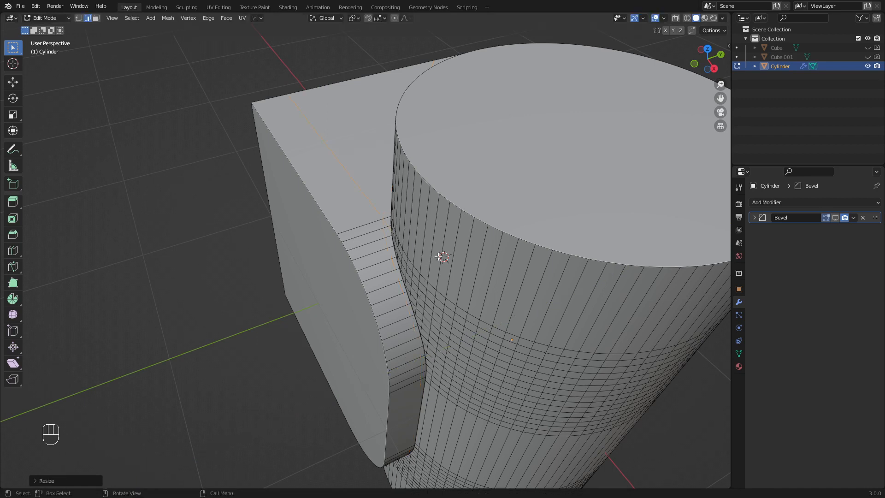
# Edge-slide the flattened loop toward the cube's outer side by about 0.37 and check its position from the top
pyautogui.press('g')
pyautogui.press('g')
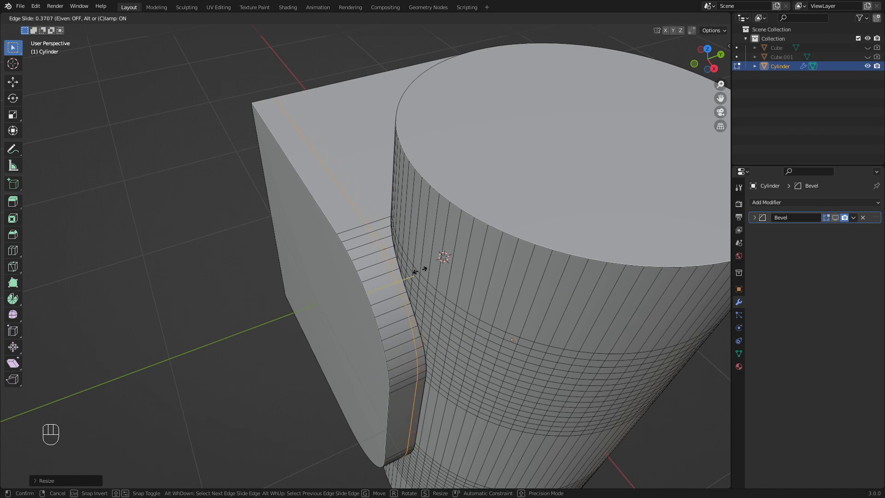
pyautogui.click(419, 271)
pyautogui.moveTo(419, 271)
pyautogui.mouseDown(button='middle')
pyautogui.moveTo(396, 275)
pyautogui.moveTo(403, 275)
pyautogui.mouseUp(button='middle')
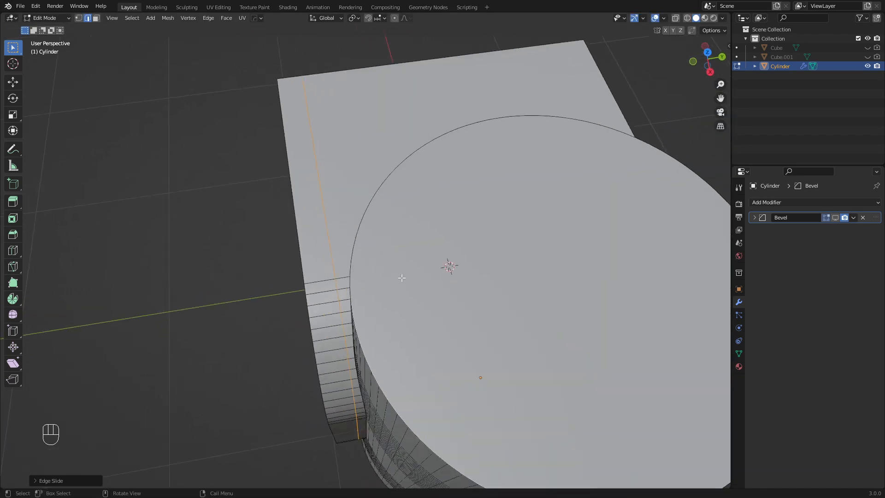
pyautogui.press('KP_7')
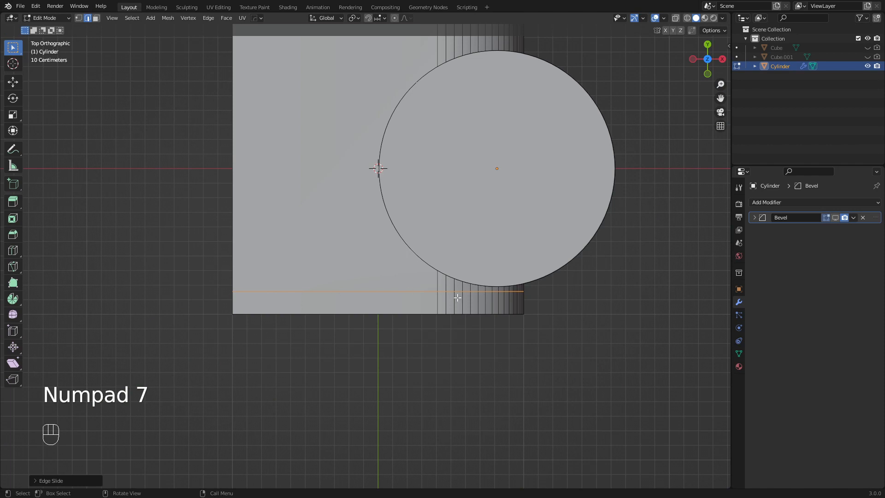
pyautogui.moveTo(483, 301); pyautogui.dragTo(336, 337, button='middle')
pyautogui.press('KP_7')
pyautogui.scroll(1, 327, 239)
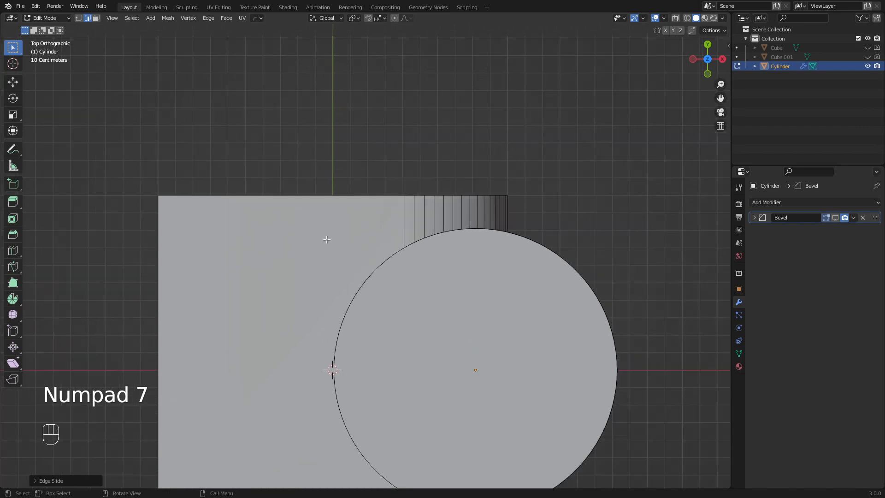
pyautogui.press('k')
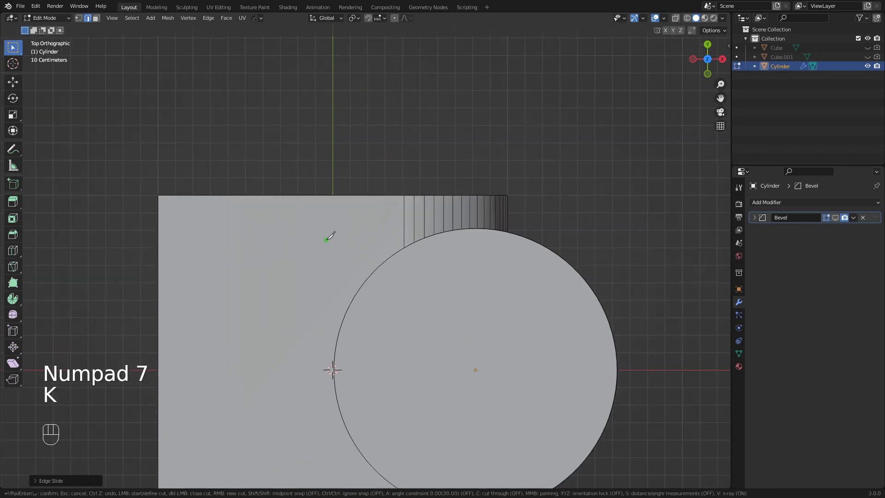
pyautogui.click(158, 236)
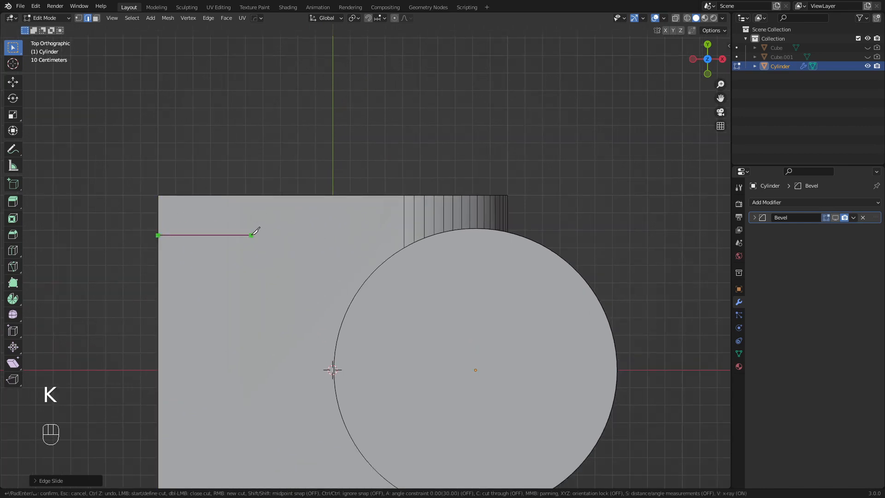
pyautogui.press('a')
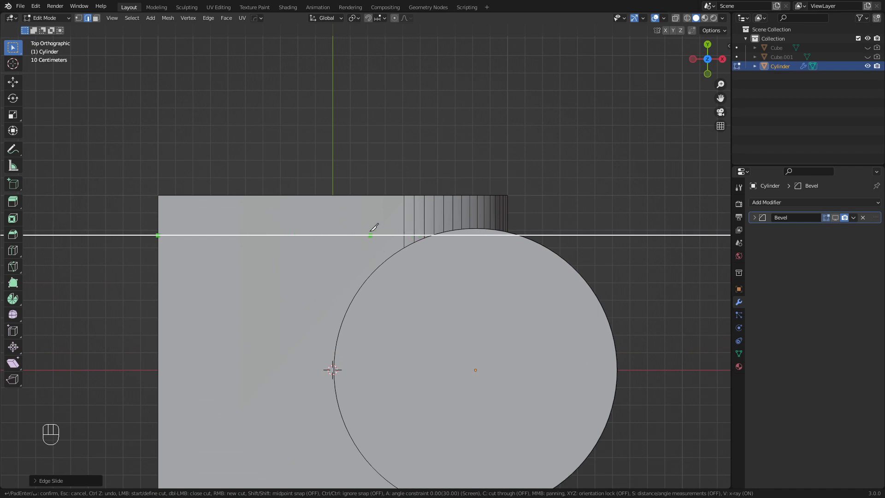
pyautogui.press('Escape')
# Make an angle-constrained, cut-through Knife cut across the cube's positive-Y side, between its outer edge and the cylinder
pyautogui.press('k')
pyautogui.click(158, 217)
pyautogui.press('a')
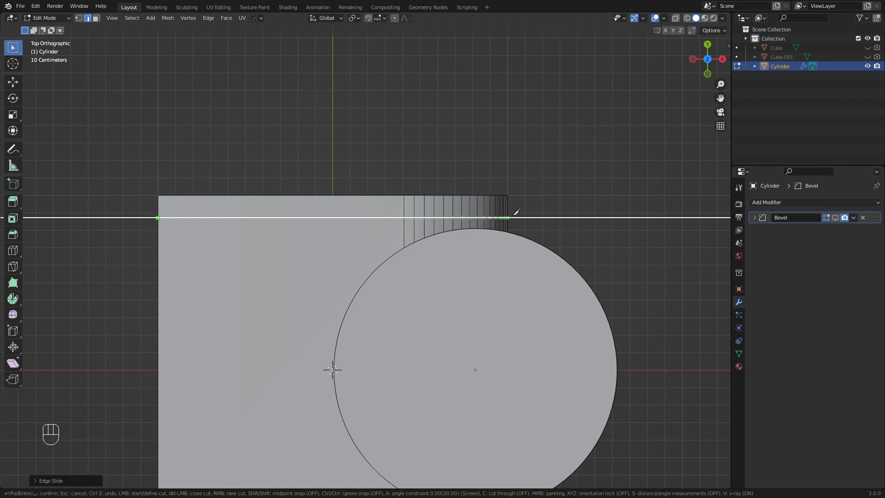
pyautogui.press('c')
pyautogui.press('Return')
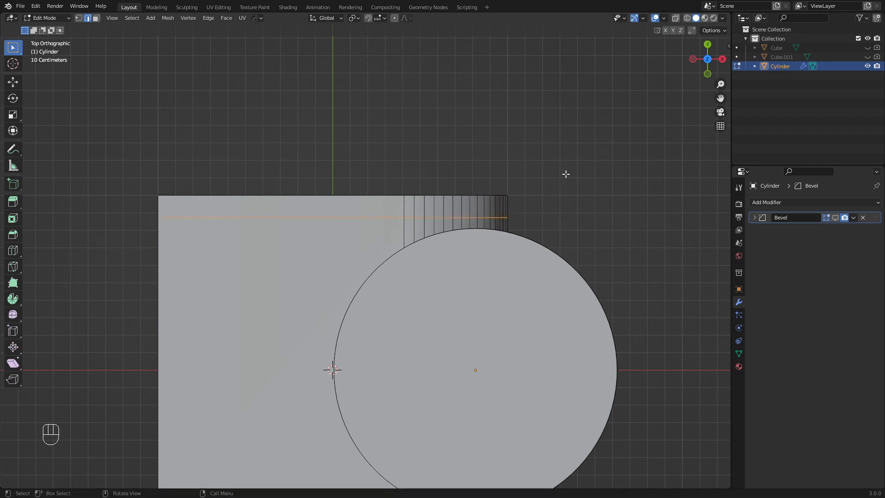
# Edge-slide the new positive-Y cut toward the cylinder by about 0.58 and flatten it along the Y axis
pyautogui.press('g')
pyautogui.press('g')
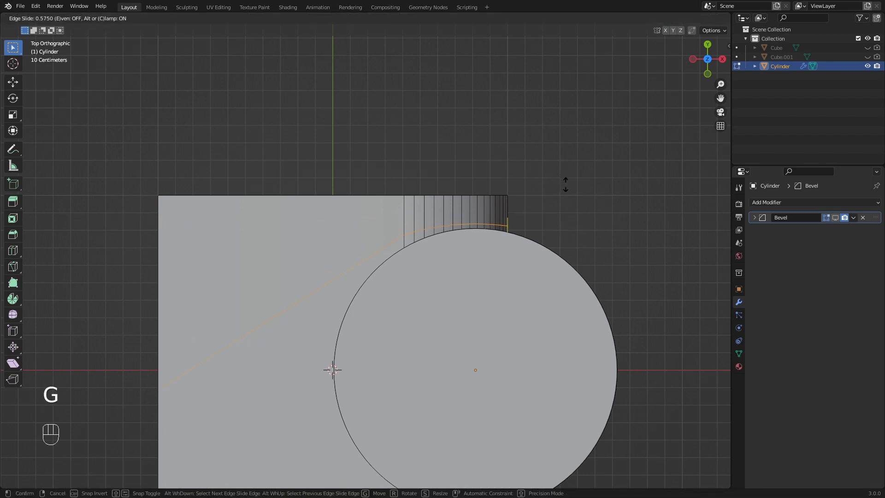
pyautogui.click(567, 184)
pyautogui.press('s')
pyautogui.press('y')
pyautogui.click(580, 168)
# Try to edge-slide the flattened cut back toward the cube's positive-Y side
pyautogui.press('g')
pyautogui.press('g')
pyautogui.rightClick(560, 128)
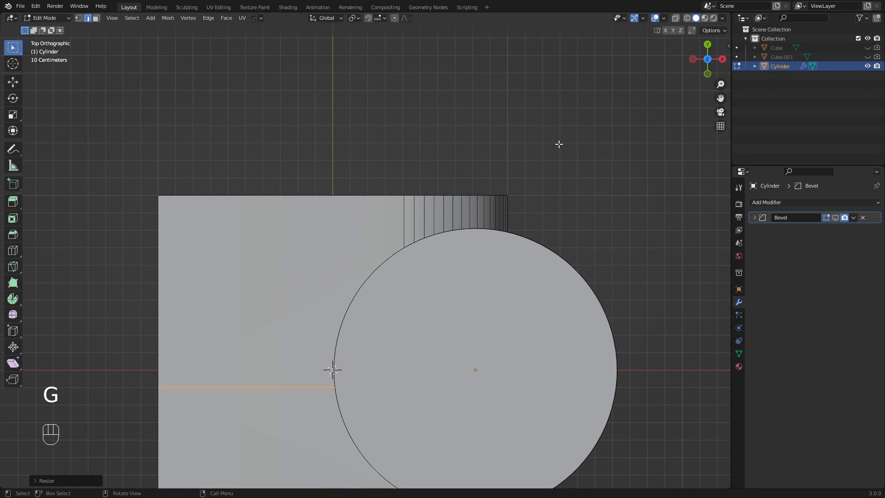
# Edge-slide the selected loop across the block so it runs just inside the side beside the cylinder
pyautogui.press('g')
pyautogui.press('g')
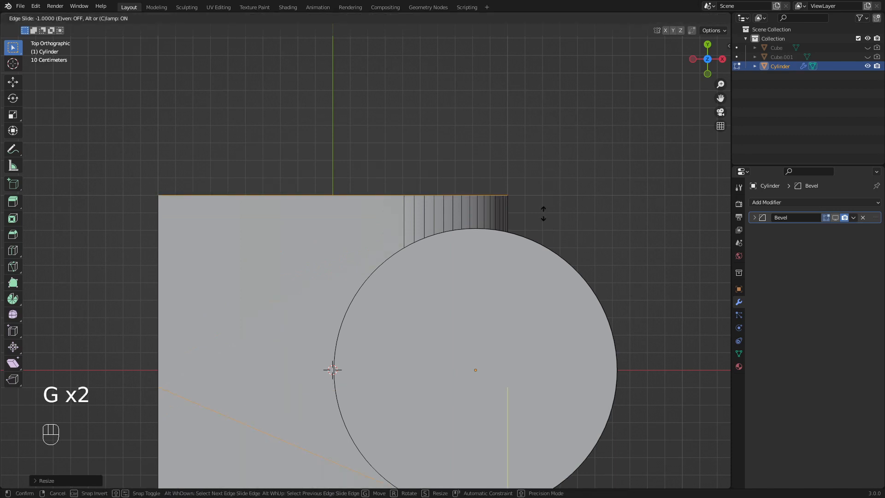
pyautogui.click(473, 218)
pyautogui.press('g')
pyautogui.press('g')
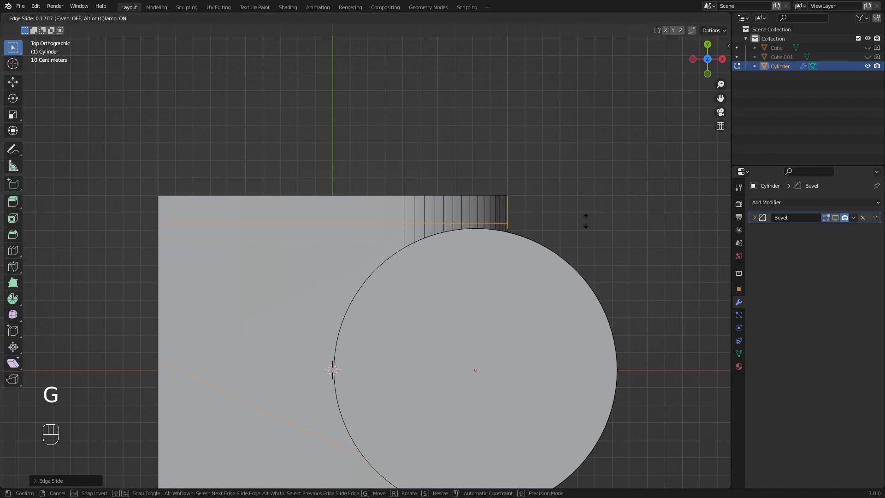
pyautogui.click(586, 222)
pyautogui.moveTo(489, 256); pyautogui.dragTo(457, 273, button='middle')
pyautogui.press('2')
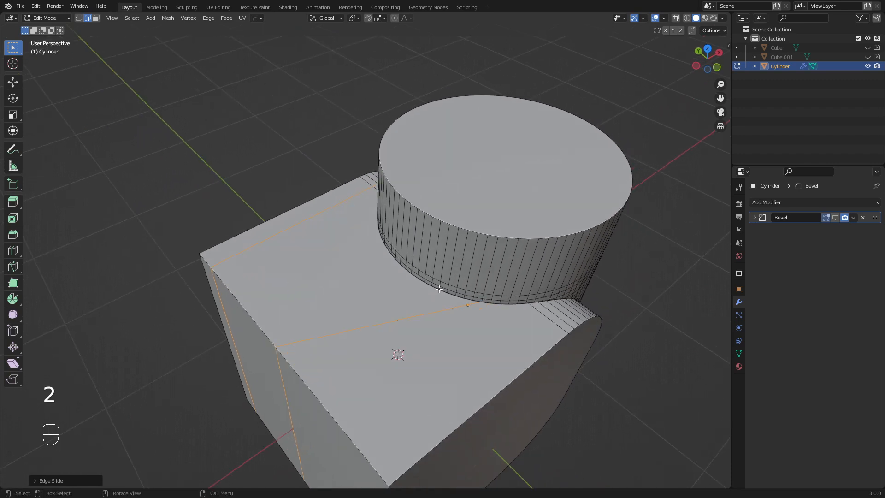
# Flatten the slanted edge loop along the Y axis and slide it close to the block's opposite side
pyautogui.press('a')
pyautogui.press('a')
pyautogui.keyDown('alt'); pyautogui.moveTo(388, 312); pyautogui.dragTo(388, 217, button='middle'); pyautogui.keyUp('alt')
pyautogui.press('KP_7')
pyautogui.press('s')
pyautogui.press('y')
pyautogui.click(484, 235)
pyautogui.press('g')
pyautogui.press('g')
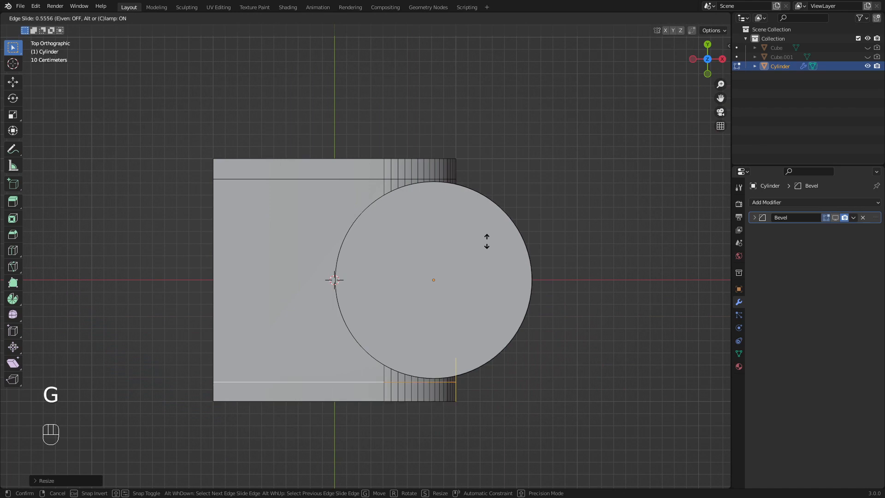
pyautogui.click(492, 265)
# Fine-tune the loop's position on the block's rounded side with an edge slide of about 0.05
pyautogui.moveTo(492, 265); pyautogui.dragTo(365, 227, button='middle')
pyautogui.keyDown('shift'); pyautogui.moveTo(357, 293); pyautogui.dragTo(381, 255, button='middle'); pyautogui.keyUp('shift')
pyautogui.scroll(4, 382, 255)
pyautogui.moveTo(440, 249); pyautogui.dragTo(466, 231, button='middle')
pyautogui.press('g')
pyautogui.press('g')
pyautogui.press('shift')
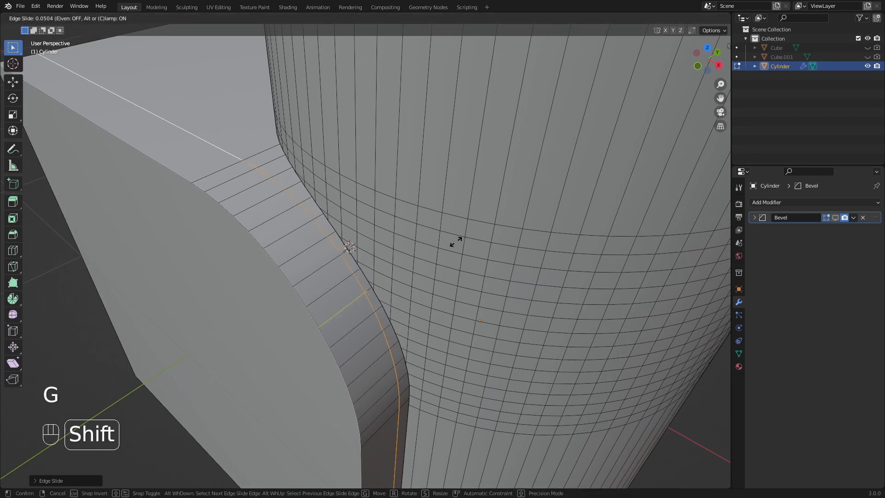
pyautogui.click(456, 242)
# Preview the object with the Bevel modifier shown in the viewport, and hide it again before returning to mesh editing
pyautogui.scroll(-6, 464, 241)
pyautogui.press('Tab')
pyautogui.moveTo(459, 247); pyautogui.dragTo(431, 219, button='middle')
pyautogui.click(836, 218)
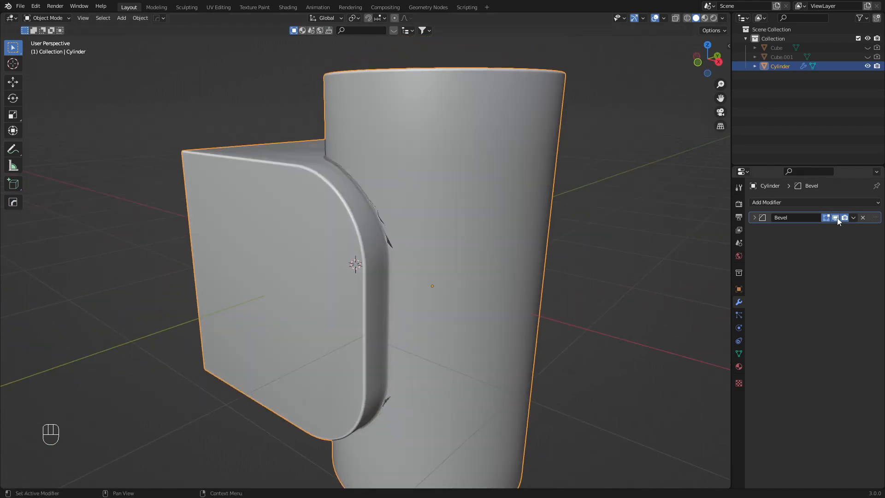
pyautogui.click(835, 218)
pyautogui.moveTo(405, 193); pyautogui.dragTo(411, 230, button='middle')
pyautogui.press('Tab')
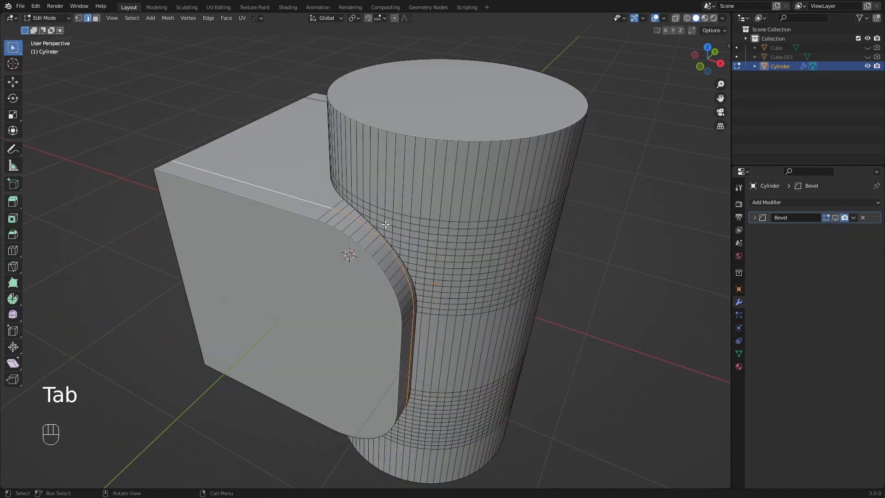
# Examine the shading along the curved cylinder-block junction up close with the Bevel shown, and hide the Bevel again
pyautogui.scroll(5, 386, 225)
pyautogui.press('Tab')
pyautogui.click(835, 217)
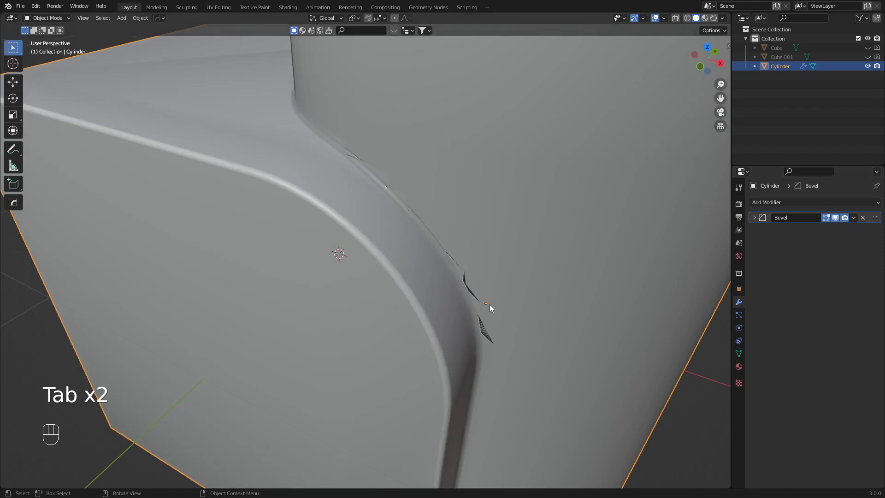
pyautogui.moveTo(511, 300); pyautogui.dragTo(468, 277, button='middle')
pyautogui.keyDown('shift'); pyautogui.moveTo(433, 153); pyautogui.dragTo(416, 243, button='middle'); pyautogui.keyUp('shift')
pyautogui.scroll(2, 454, 235)
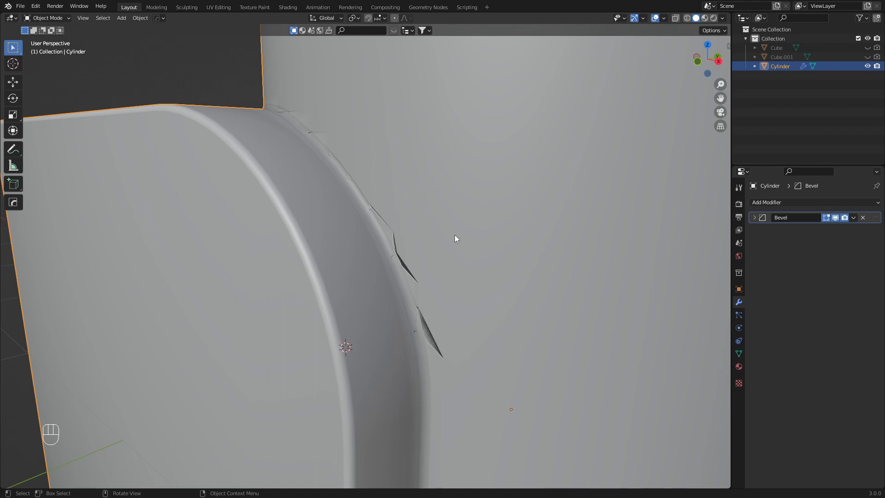
pyautogui.click(837, 218)
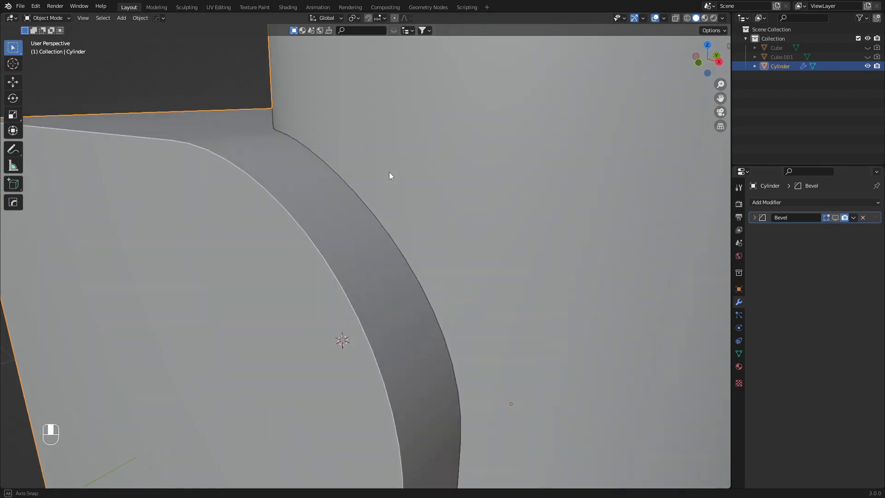
# Slide the cylinder vertex that sits very close above the curved junction up its vertical edge, away from the seam
pyautogui.press('Tab')
pyautogui.press('1')
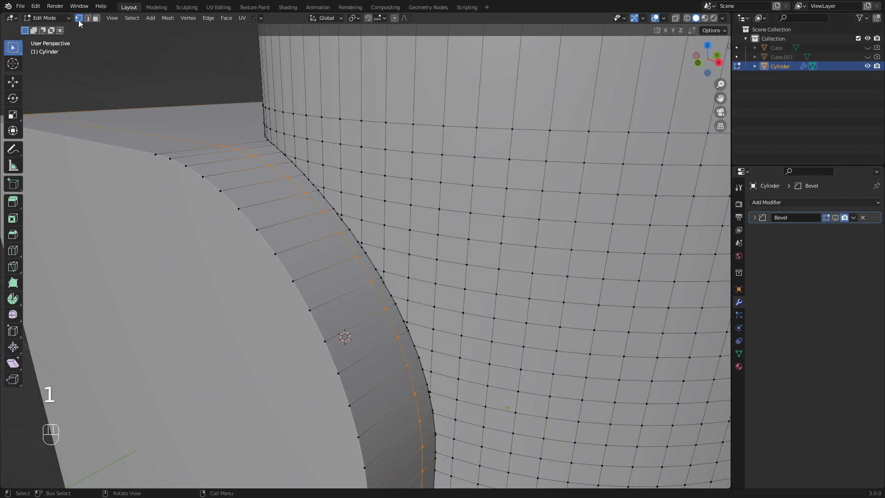
pyautogui.moveTo(336, 199); pyautogui.dragTo(357, 203, button='middle')
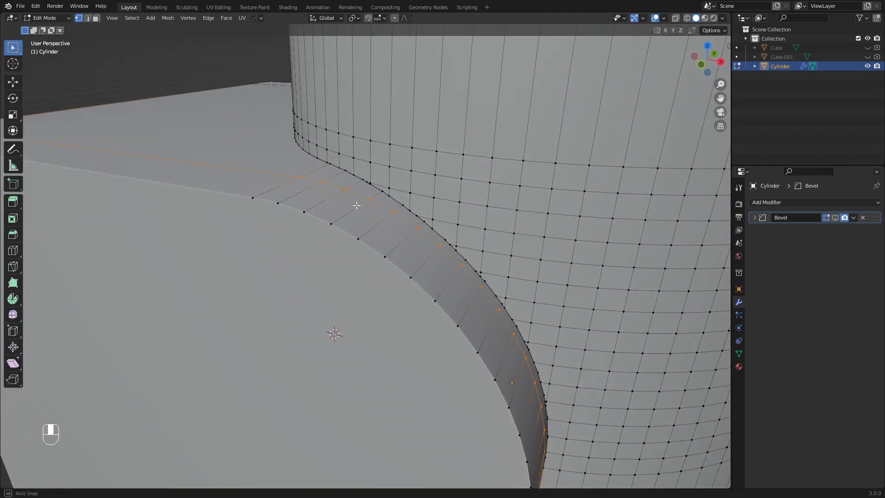
pyautogui.scroll(5, 395, 192)
pyautogui.keyDown('shift'); pyautogui.moveTo(417, 134); pyautogui.dragTo(408, 213, button='middle'); pyautogui.keyUp('shift')
pyautogui.scroll(4, 378, 230)
pyautogui.keyDown('shift'); pyautogui.moveTo(326, 231); pyautogui.dragTo(370, 229, button='middle'); pyautogui.keyUp('shift')
pyautogui.scroll(-3, 371, 229)
pyautogui.keyDown('shift'); pyautogui.moveTo(419, 245); pyautogui.dragTo(401, 241, button='middle'); pyautogui.keyUp('shift')
pyautogui.scroll(1, 415, 212)
pyautogui.scroll(-1, 417, 213)
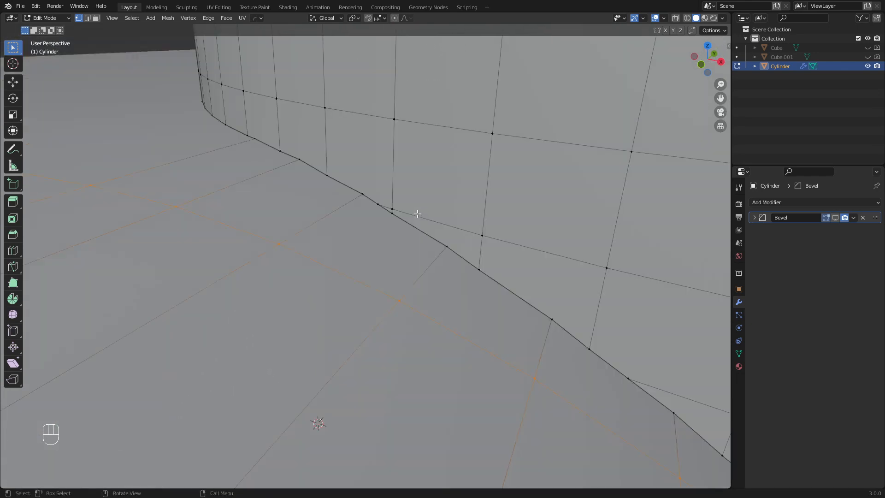
pyautogui.click(395, 204)
pyautogui.press('KP_Decimal')
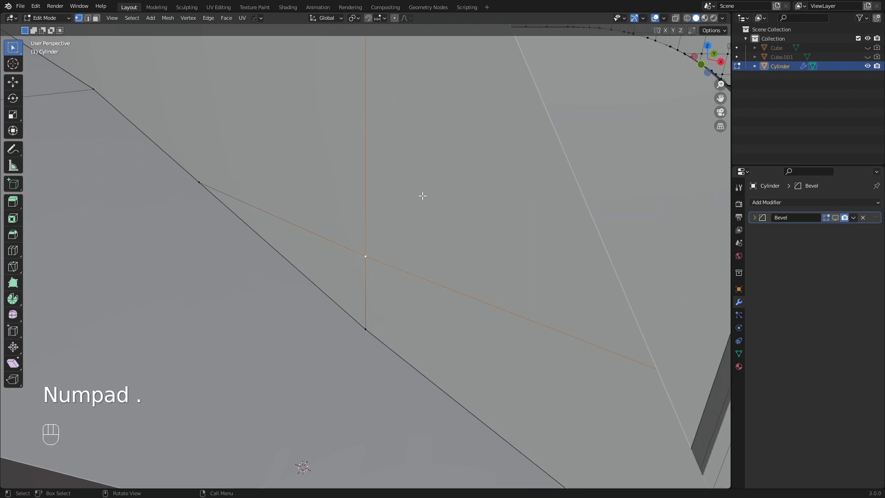
pyautogui.moveTo(378, 268)
pyautogui.mouseDown(button='middle')
pyautogui.moveTo(400, 241)
pyautogui.moveTo(389, 261)
pyautogui.moveTo(357, 256)
pyautogui.moveTo(387, 257)
pyautogui.mouseUp(button='middle')
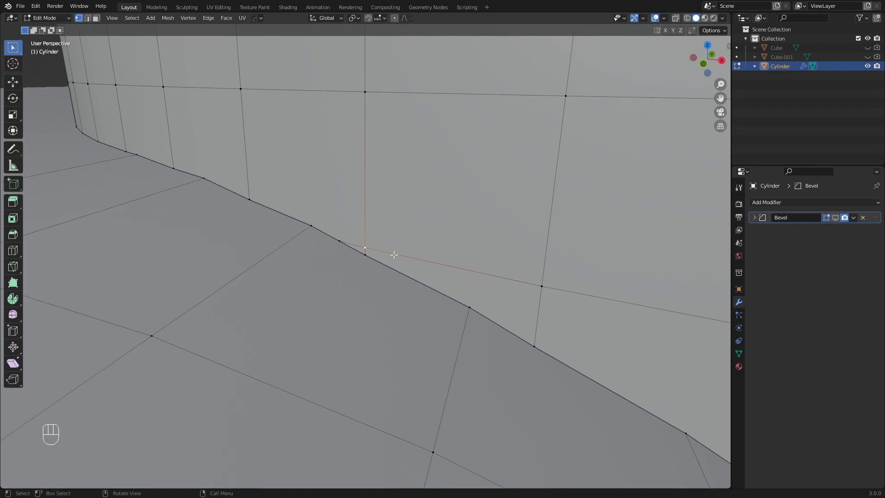
pyautogui.press('g')
pyautogui.press('g')
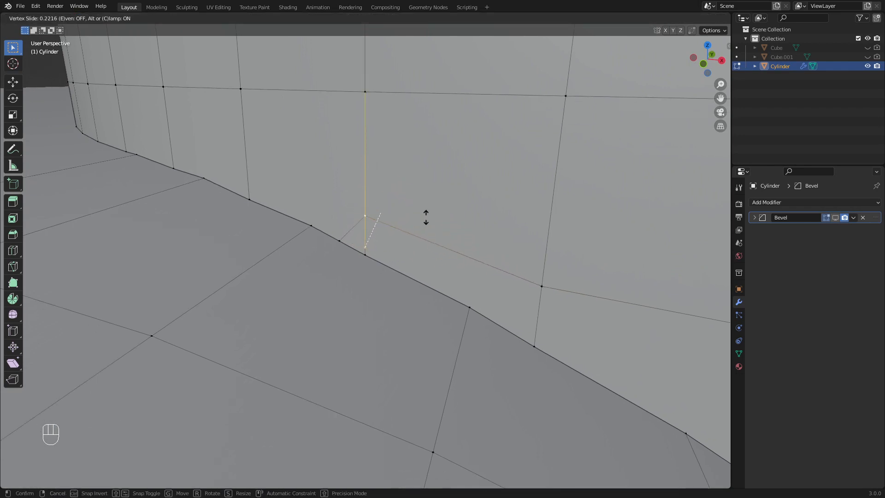
pyautogui.click(423, 192)
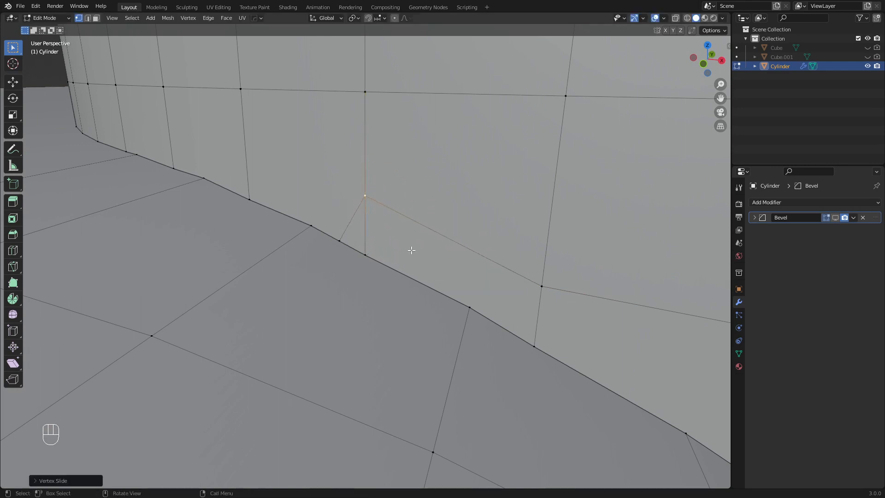
pyautogui.press('2')
pyautogui.click(353, 222)
pyautogui.press('1')
pyautogui.click(339, 240)
pyautogui.press('g')
pyautogui.rightClick(362, 240)
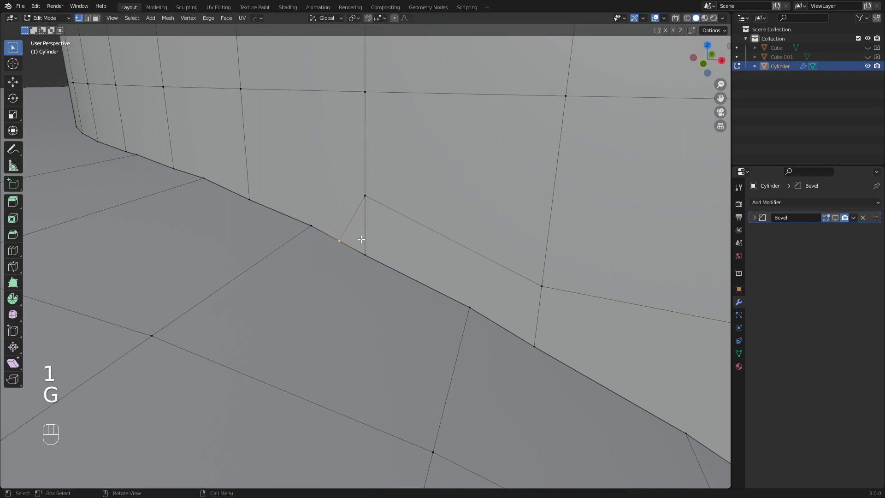
pyautogui.click(312, 225)
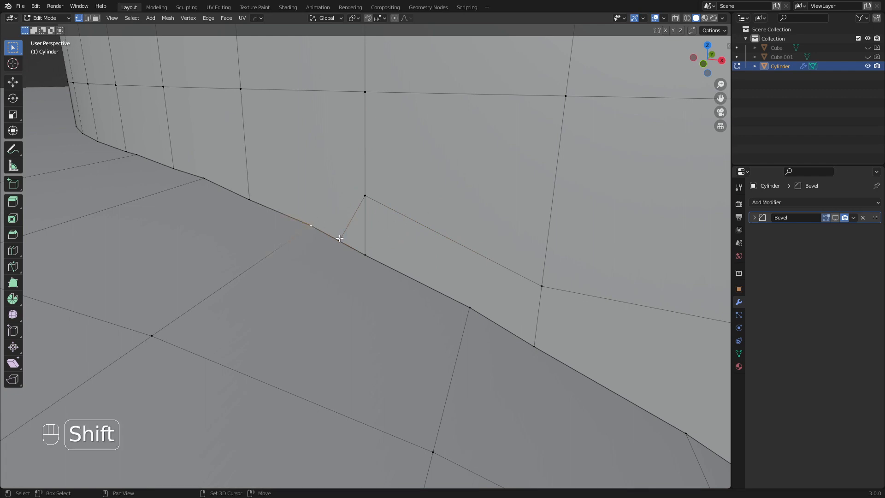
pyautogui.keyDown('shift'); pyautogui.click(340, 239); pyautogui.keyUp('shift')
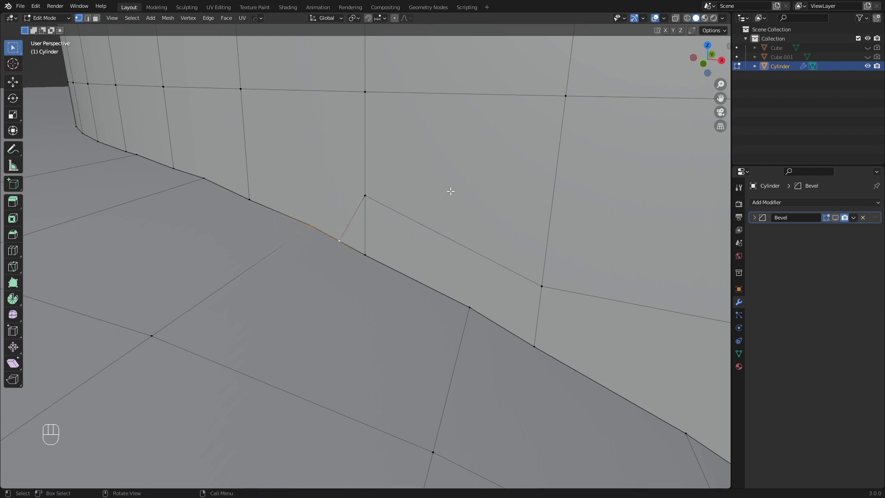
pyautogui.rightClick(571, 103)
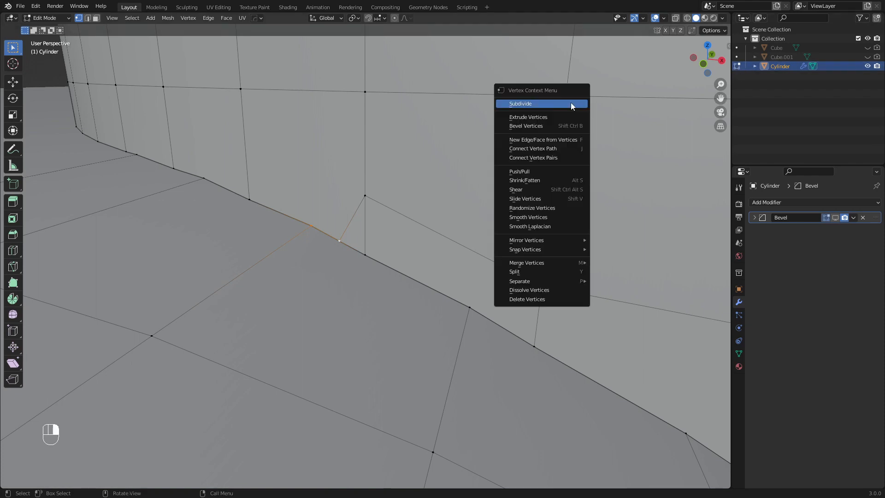
# Turn on Auto Merge Vertices and slide the cylinder's seam vertex onto the neighbouring vertex of the block
pyautogui.click(692, 31)
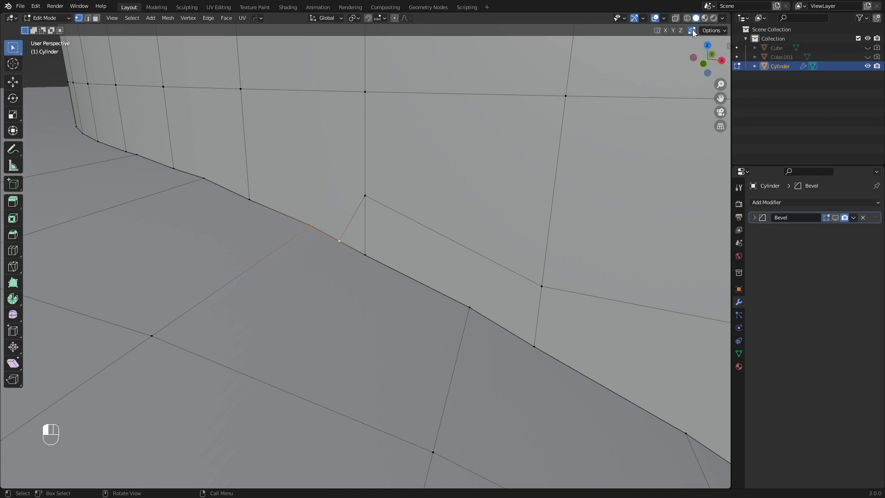
pyautogui.click(339, 240)
pyautogui.press('g')
pyautogui.press('g')
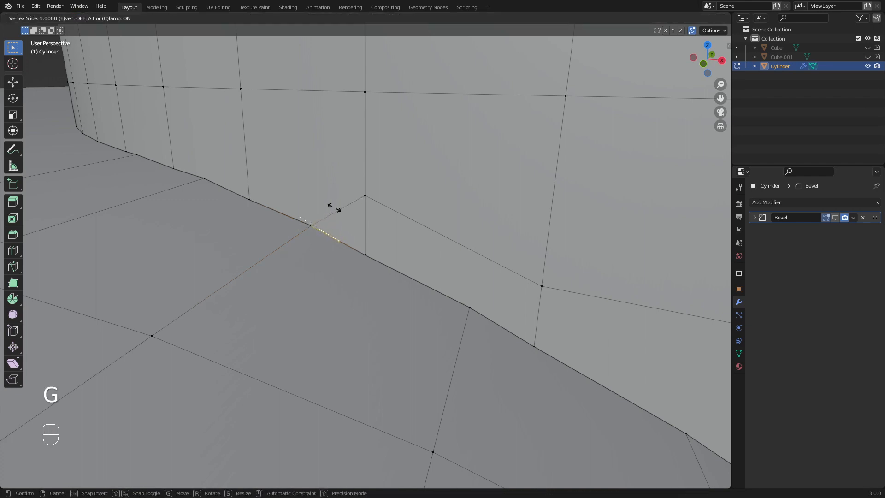
pyautogui.click(342, 209)
pyautogui.scroll(-2, 382, 226)
pyautogui.press('Tab')
pyautogui.press('Tab')
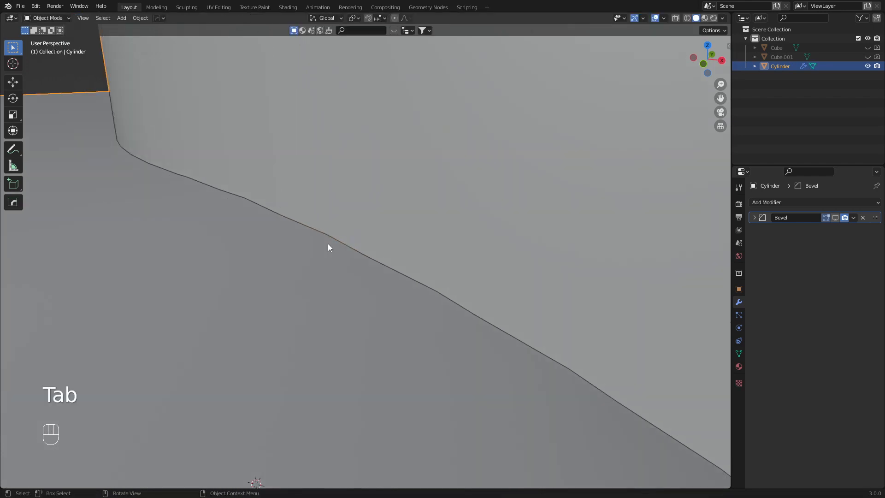
pyautogui.scroll(2, 335, 229)
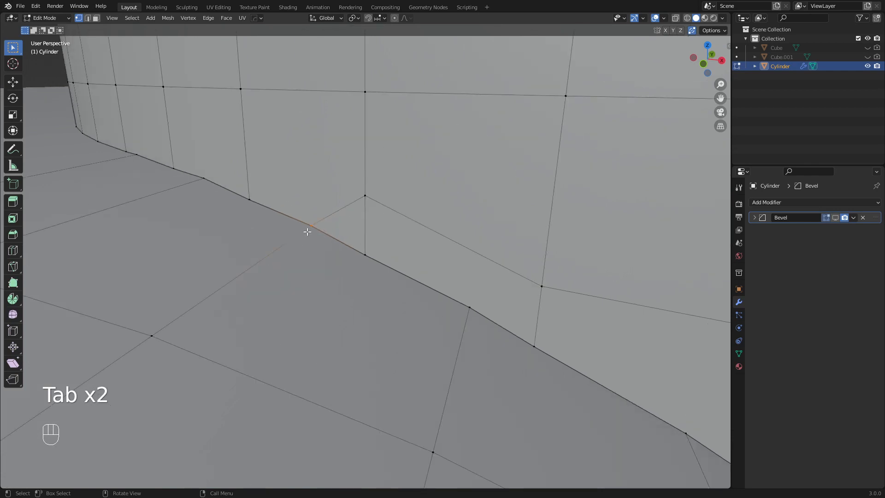
pyautogui.press('a')
pyautogui.press('a')
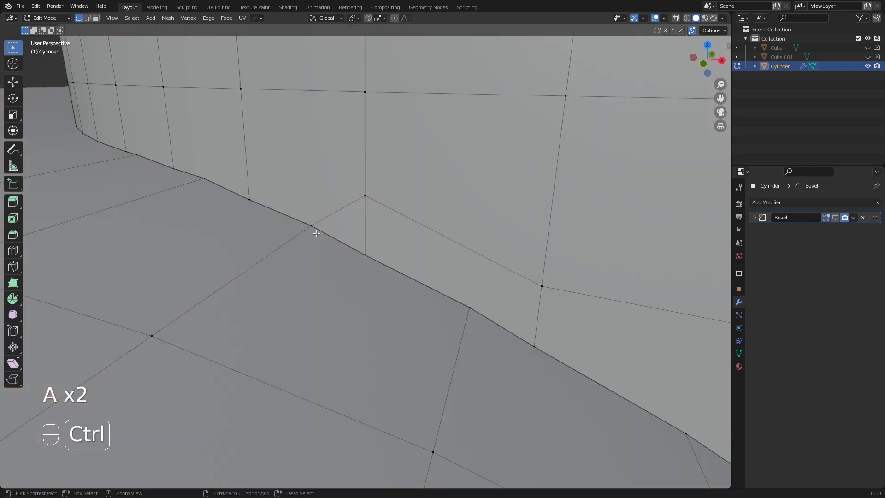
# Undo the auto-merged vertex slide and turn off Auto Merge Vertices
pyautogui.hotkey('ctrl', 'z')
pyautogui.hotkey('ctrl', 'z')
pyautogui.hotkey('ctrl', 'z')
pyautogui.hotkey('ctrl', 'z')
pyautogui.hotkey('ctrl', 'z')
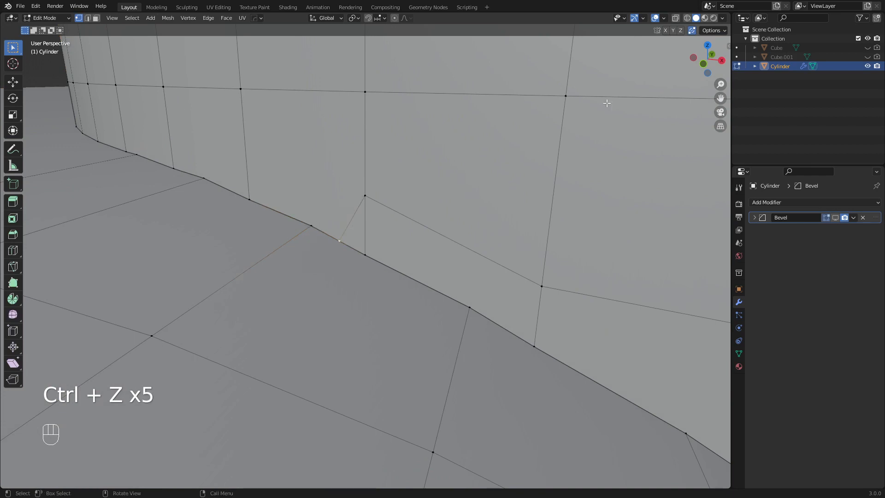
pyautogui.click(692, 32)
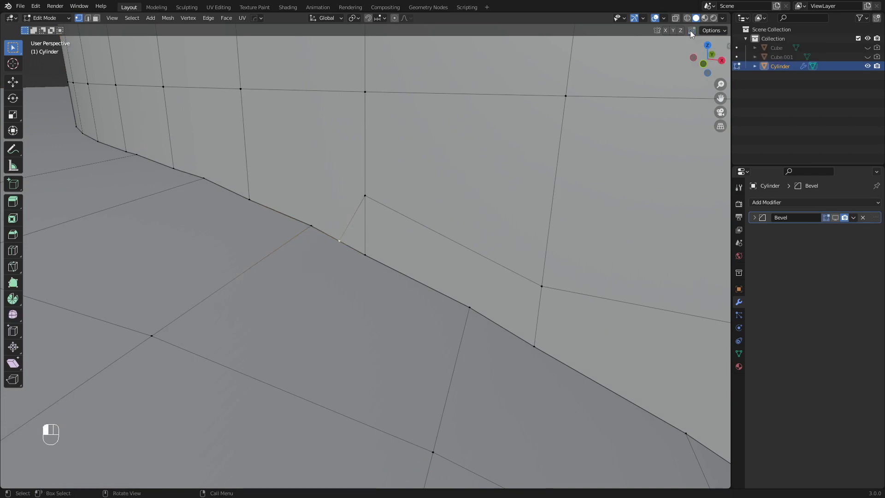
# Try merging the two neighbouring seam vertices at their center
pyautogui.press('shift')
pyautogui.keyDown('shift'); pyautogui.click(312, 225); pyautogui.keyUp('shift')
pyautogui.press('m')
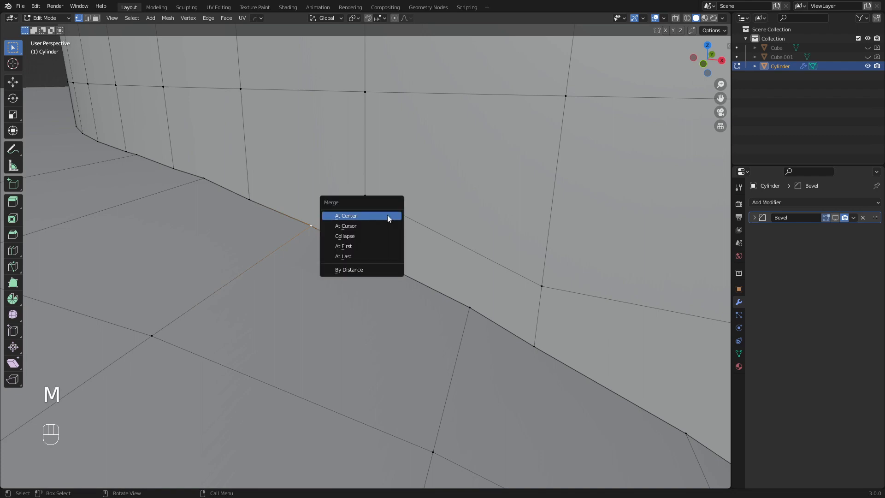
pyautogui.click(349, 216)
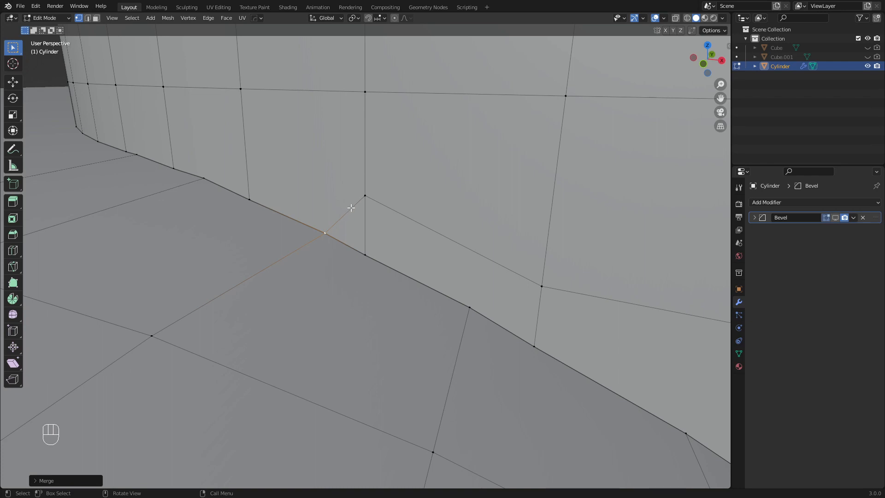
pyautogui.hotkey('ctrl', 'z')
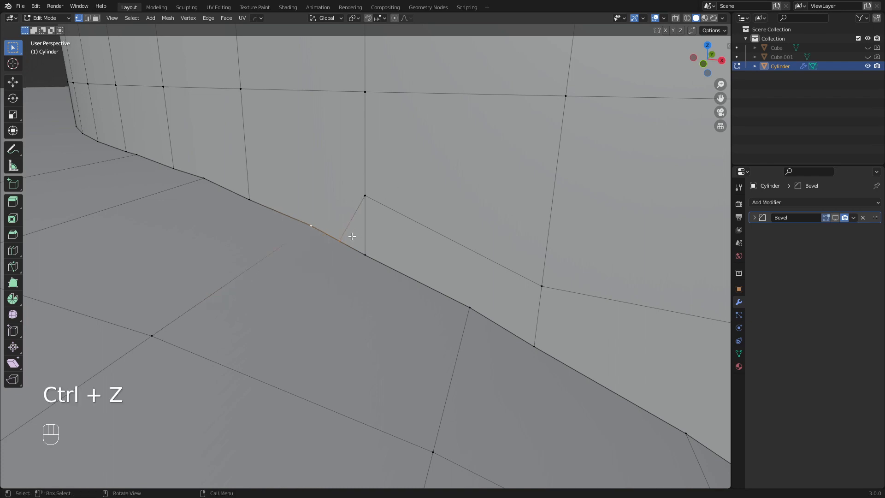
# Enable Auto Merge Vertices again, slide the seam vertex fully onto its neighbouring block vertex, and clear the selection
pyautogui.click(693, 30)
pyautogui.press('g')
pyautogui.press('g')
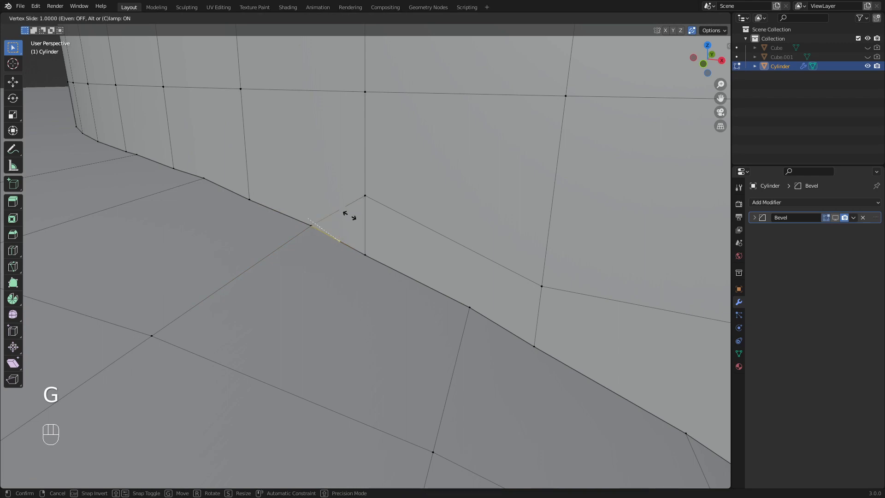
pyautogui.click(320, 227)
pyautogui.press('a')
pyautogui.press('a')
# Slide the next block vertex farther down the curved seam slightly back along the seam toward the merged vertex and deselect it
pyautogui.scroll(-2, 471, 284)
pyautogui.keyDown('shift'); pyautogui.moveTo(471, 285); pyautogui.dragTo(278, 190, button='middle'); pyautogui.keyUp('shift')
pyautogui.click(280, 199)
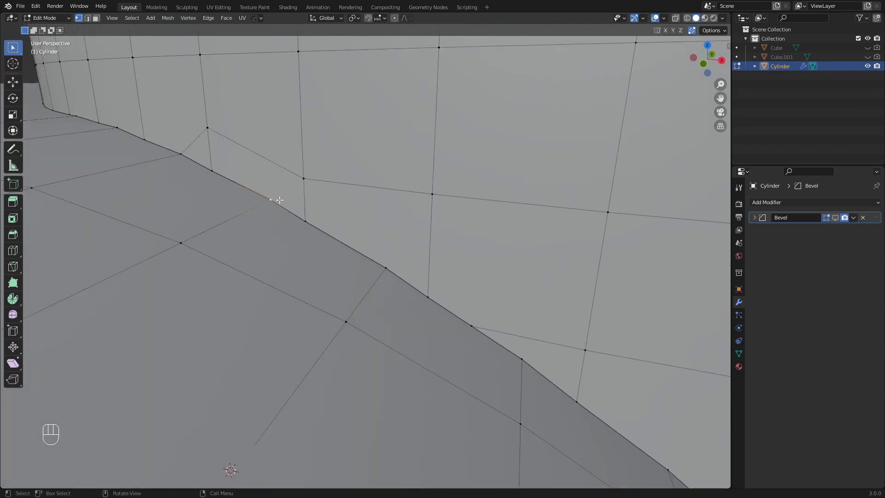
pyautogui.press('g')
pyautogui.press('g')
pyautogui.click(322, 189)
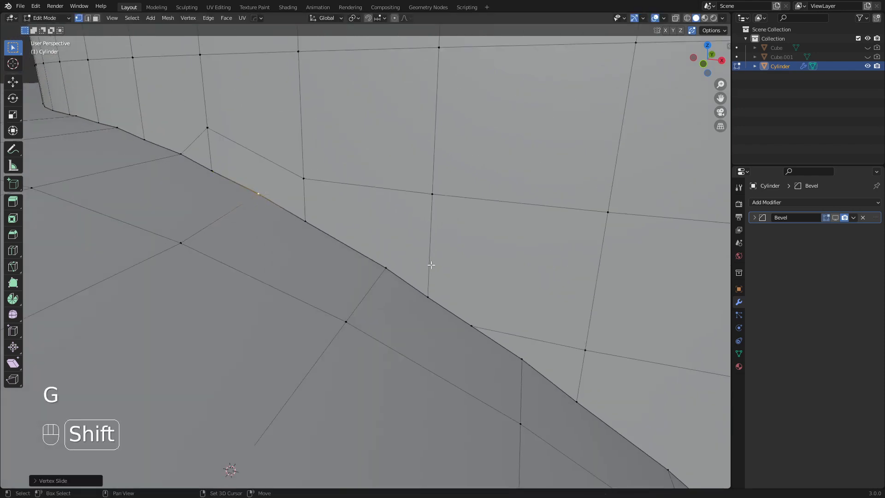
pyautogui.keyDown('shift'); pyautogui.moveTo(430, 263); pyautogui.dragTo(412, 222, button='middle'); pyautogui.keyUp('shift')
pyautogui.press('a')
pyautogui.press('a')
pyautogui.keyDown('shift'); pyautogui.moveTo(402, 257); pyautogui.dragTo(332, 180, button='middle'); pyautogui.keyUp('shift')
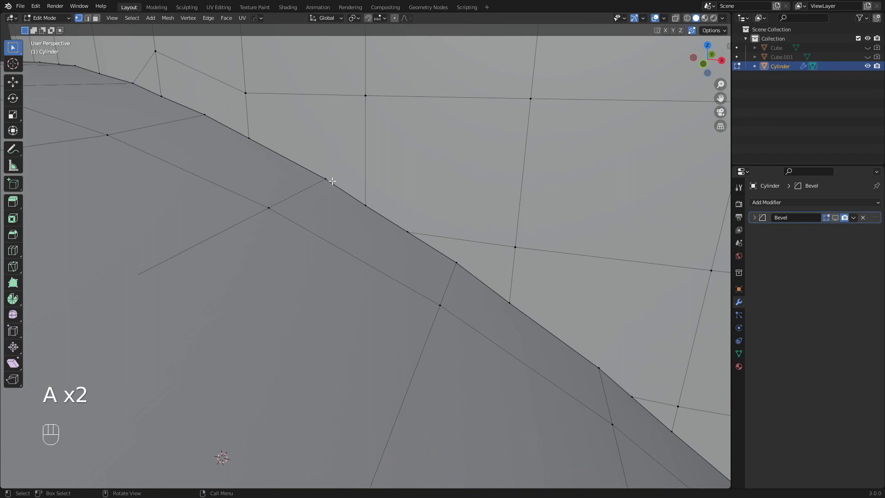
# Preview the Bevel modifier on the curved seam in Object Mode, disable its viewport display, and return to mesh editing
pyautogui.keyDown('shift'); pyautogui.moveTo(432, 268); pyautogui.dragTo(355, 231, button='middle'); pyautogui.keyUp('shift')
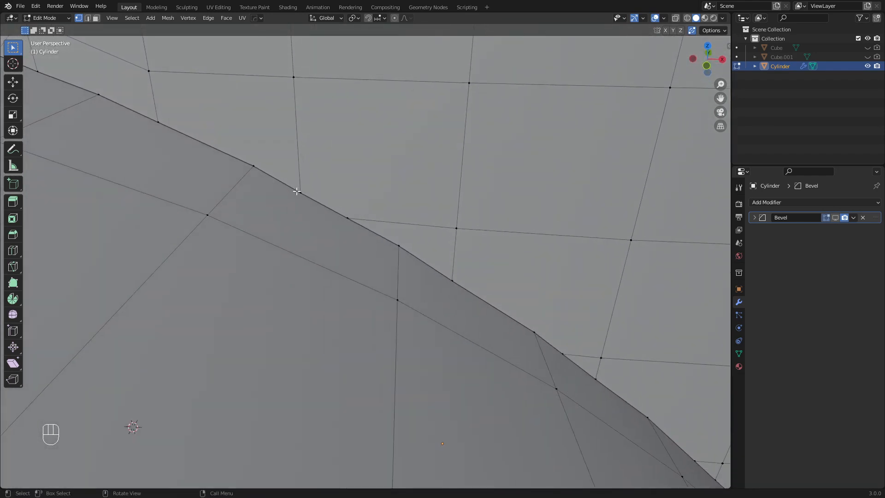
pyautogui.press('Tab')
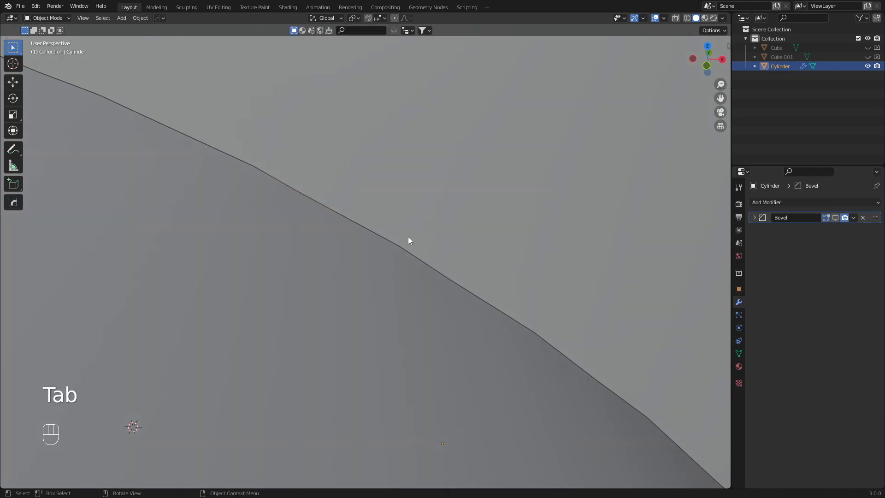
pyautogui.click(836, 216)
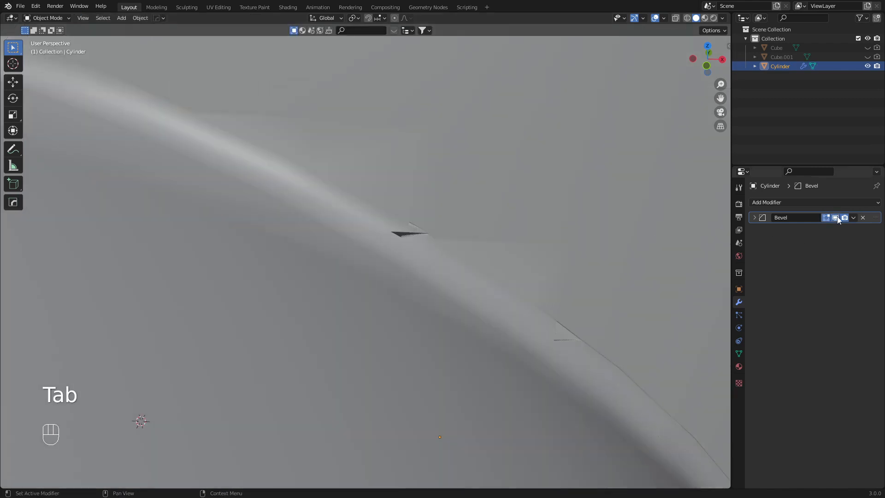
pyautogui.click(836, 218)
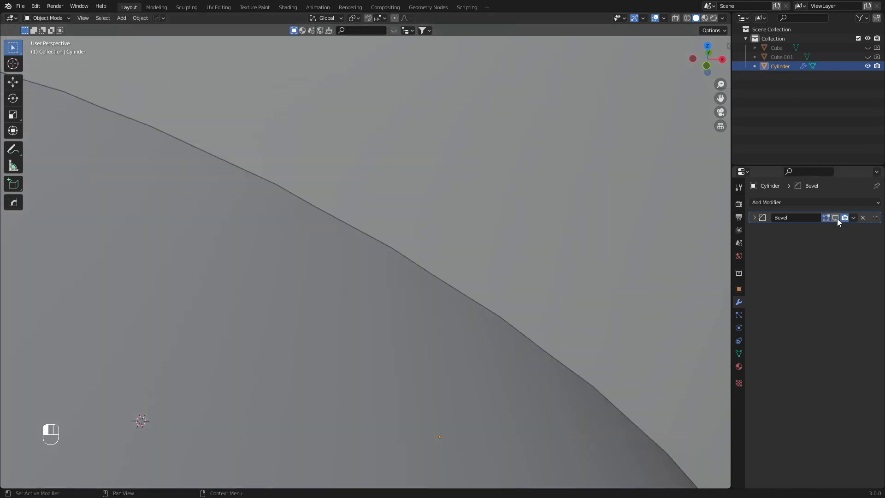
pyautogui.press('Tab')
# Slide the cylinder-side seam vertex between two block vertices slightly down the seam toward the lower block vertex
pyautogui.keyDown('shift'); pyautogui.moveTo(258, 176); pyautogui.dragTo(286, 196, button='middle'); pyautogui.keyUp('shift')
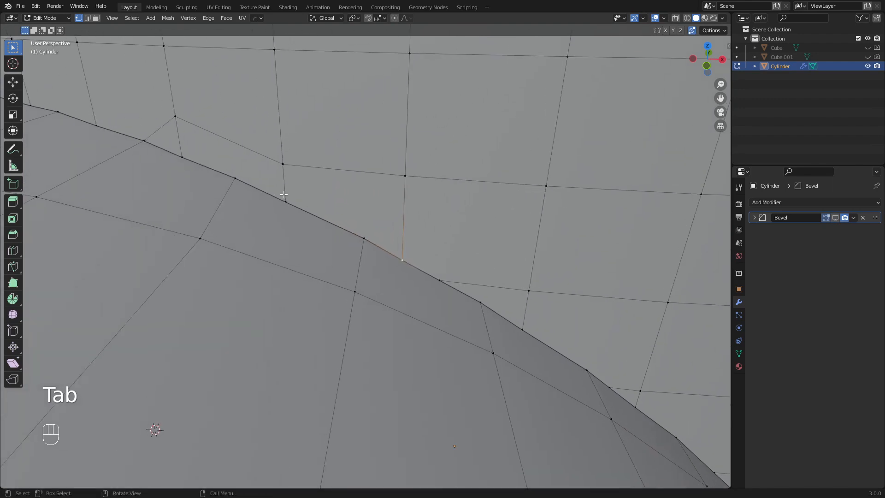
pyautogui.click(283, 200)
pyautogui.press('g')
pyautogui.press('g')
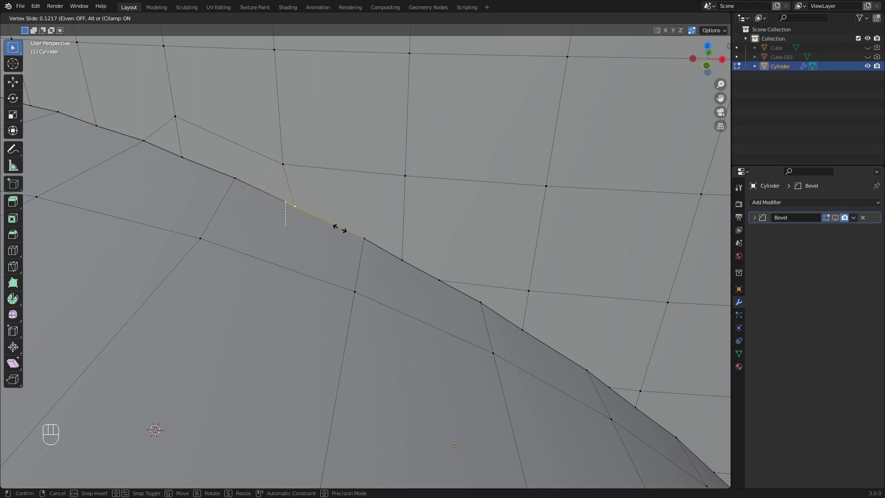
pyautogui.click(340, 228)
# Check the beveled seam in Object Mode again, hide the Bevel effect, and return to Edit Mode
pyautogui.press('Tab')
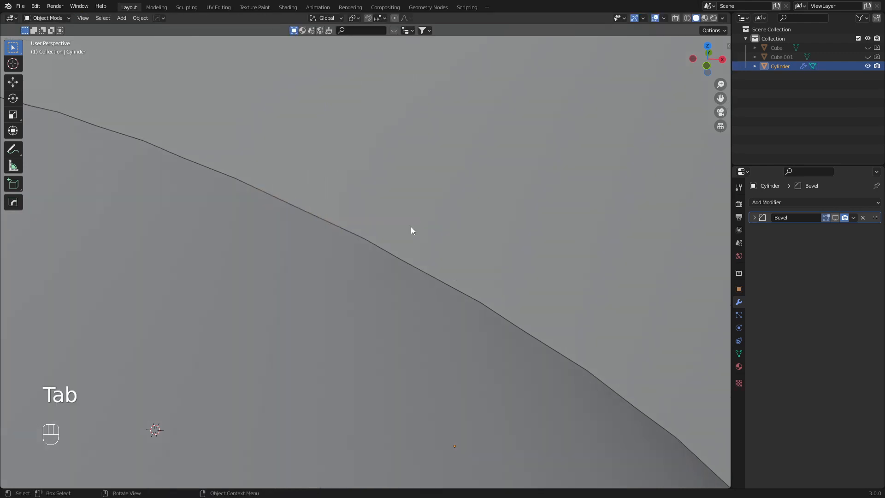
pyautogui.click(835, 218)
pyautogui.click(835, 217)
pyautogui.press('Tab')
pyautogui.keyDown('shift'); pyautogui.moveTo(363, 202); pyautogui.dragTo(359, 190, button='middle'); pyautogui.keyUp('shift')
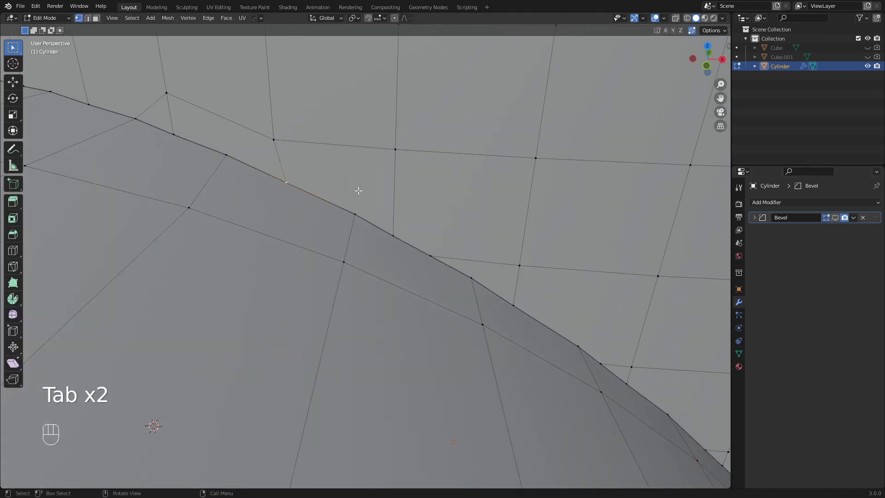
# Slide the cylinder vertex just above the moved seam vertex upward along its edge, away from the seam
pyautogui.press('3')
pyautogui.click(344, 171)
pyautogui.click(238, 145)
pyautogui.press('1')
pyautogui.click(275, 140)
pyautogui.press('g')
pyautogui.press('g')
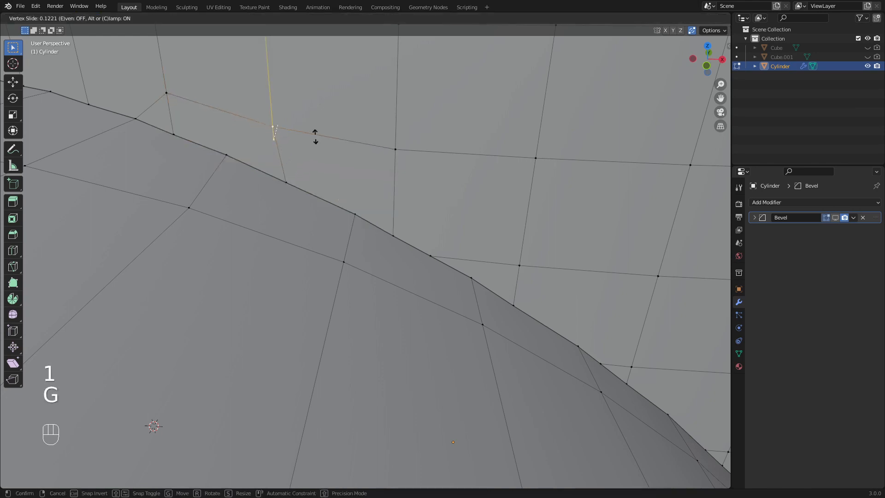
pyautogui.click(315, 130)
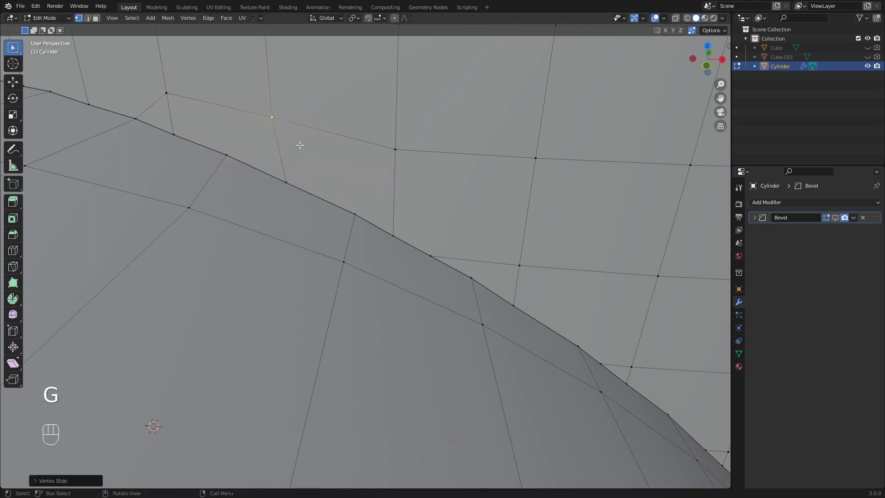
# Slide the seam vertex below it up the seam onto the neighbouring block vertex so they merge, and clear the selection
pyautogui.click(286, 183)
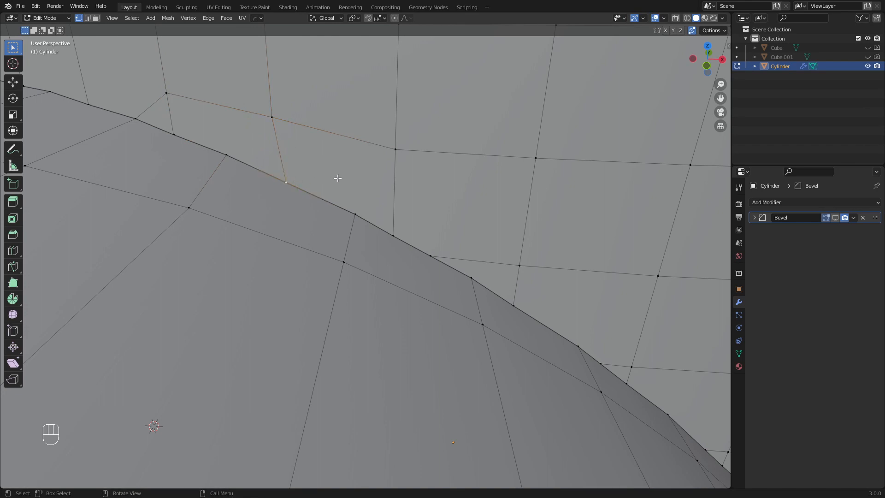
pyautogui.press('g')
pyautogui.press('g')
pyautogui.click(277, 146)
pyautogui.press('a')
pyautogui.press('a')
pyautogui.press('a')
pyautogui.press('a')
# Knife-cut a new edge from the next cylinder grid vertex above the seam to a point on the seam between two block vertices
pyautogui.press('k')
pyautogui.click(395, 149)
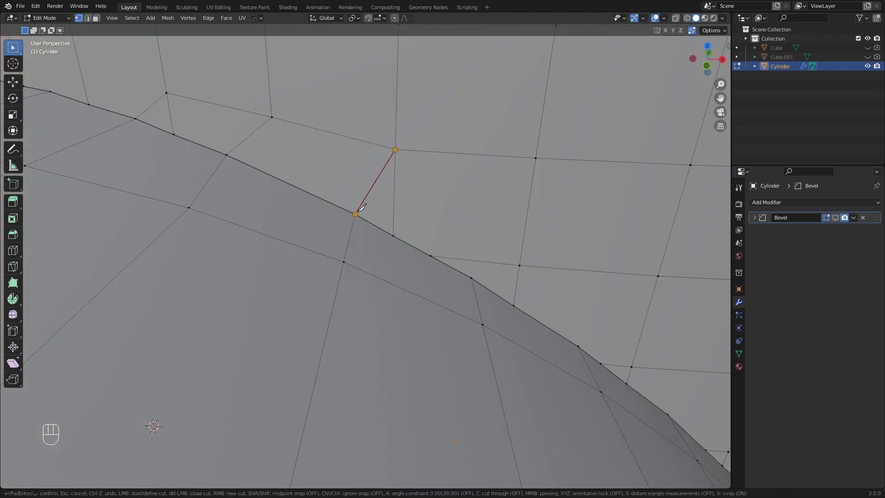
pyautogui.click(308, 191)
pyautogui.press('Return')
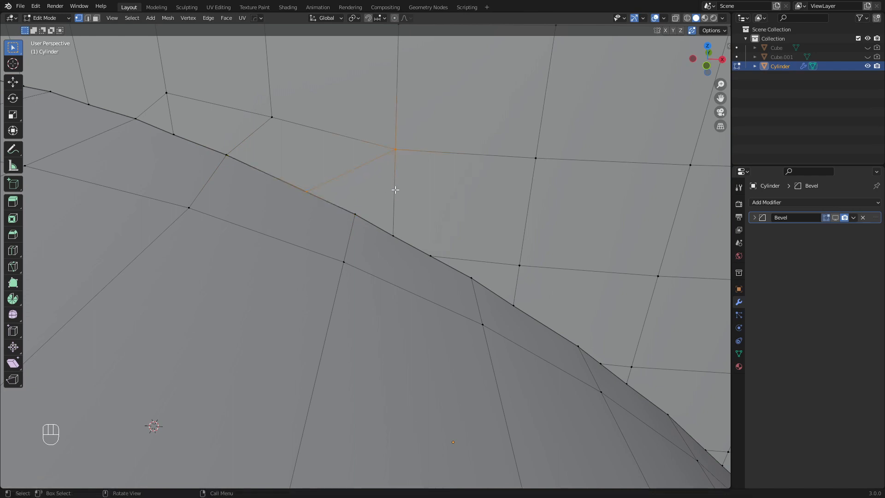
# Inspect the bevel around the new cut in Object Mode, disable its viewport display, and return to vertex editing
pyautogui.press('Tab')
pyautogui.click(836, 218)
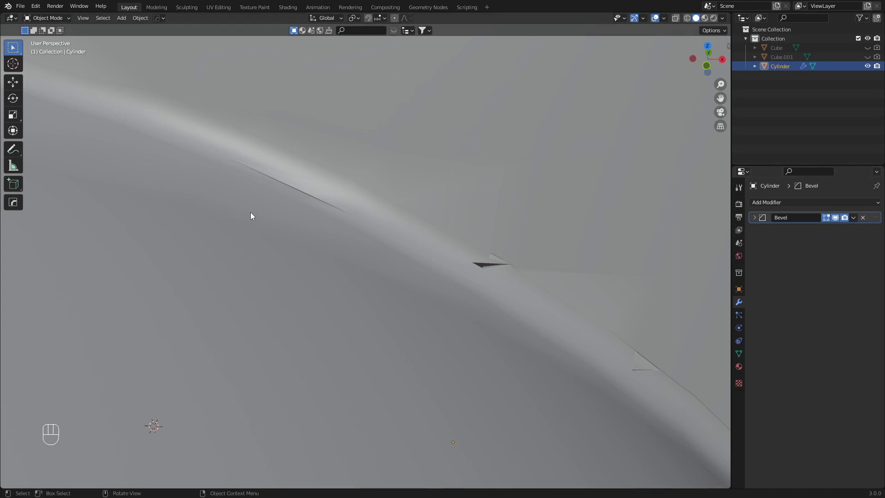
pyautogui.moveTo(250, 212); pyautogui.dragTo(341, 229, button='middle')
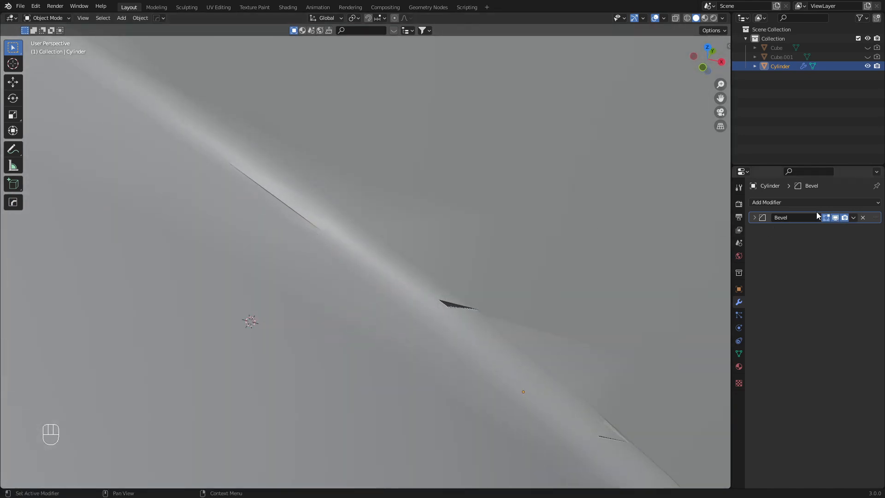
pyautogui.click(837, 218)
pyautogui.press('Tab')
pyautogui.press('1')
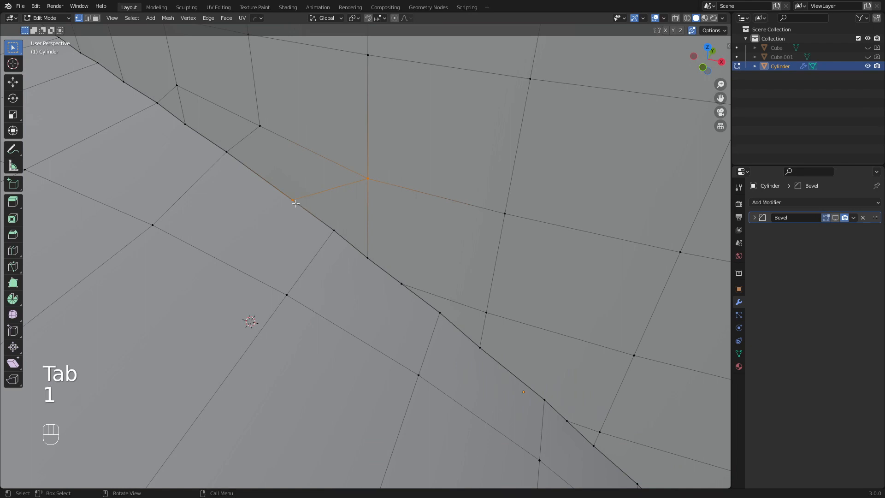
# Dissolve the newly cut edge between the cylinder grid vertex and the seam
pyautogui.moveTo(359, 211); pyautogui.dragTo(368, 197, button='middle')
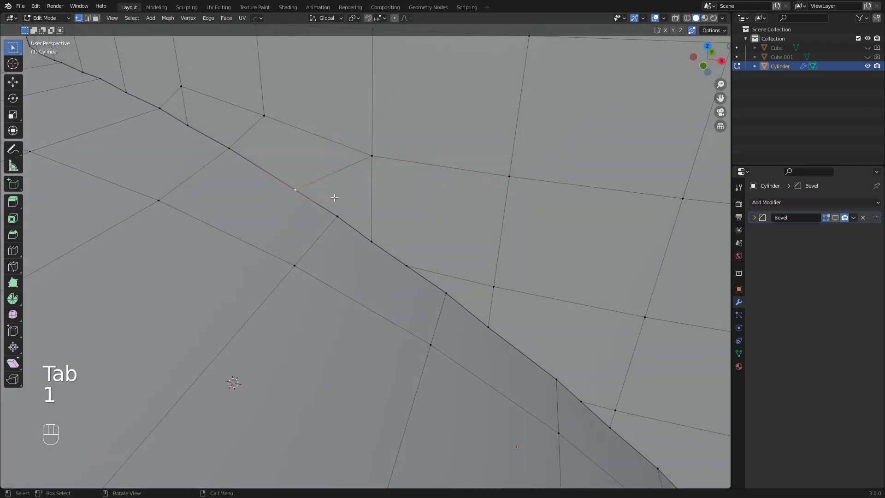
pyautogui.press('2')
pyautogui.click(336, 168)
pyautogui.press('x')
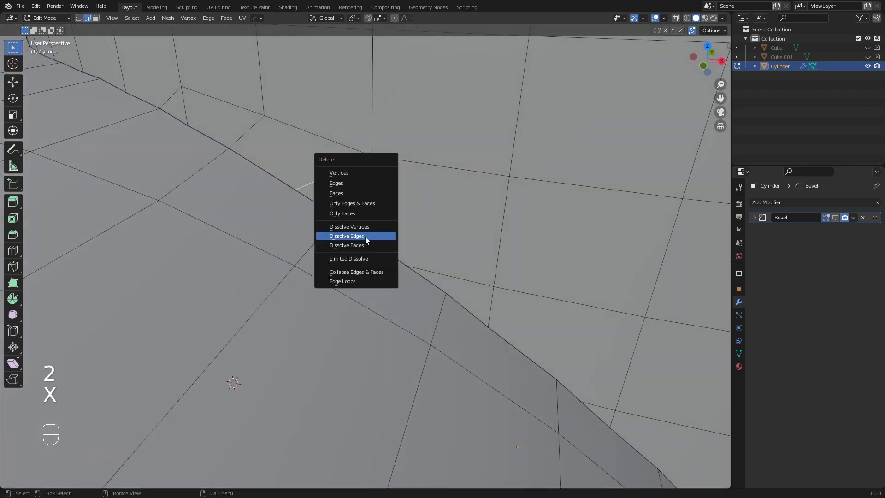
pyautogui.click(365, 236)
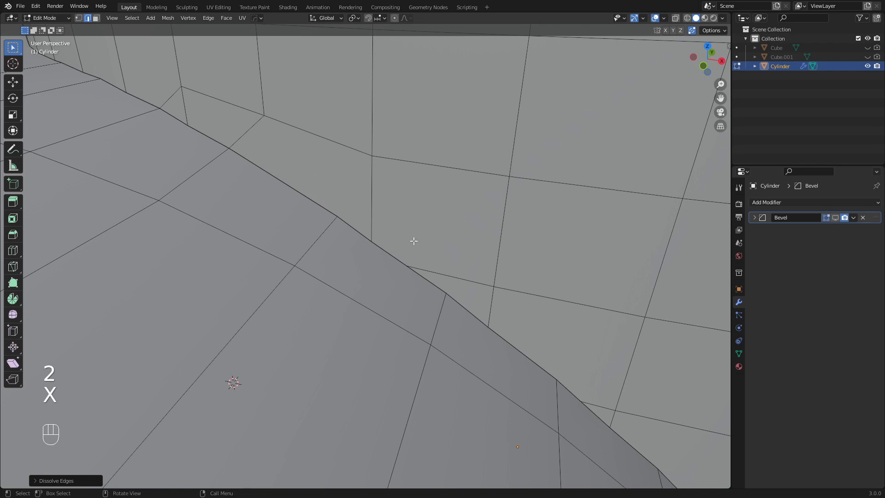
# Slide the seam vertex below that grid vertex fully up the seam onto the adjacent block vertex, merging them
pyautogui.press('1')
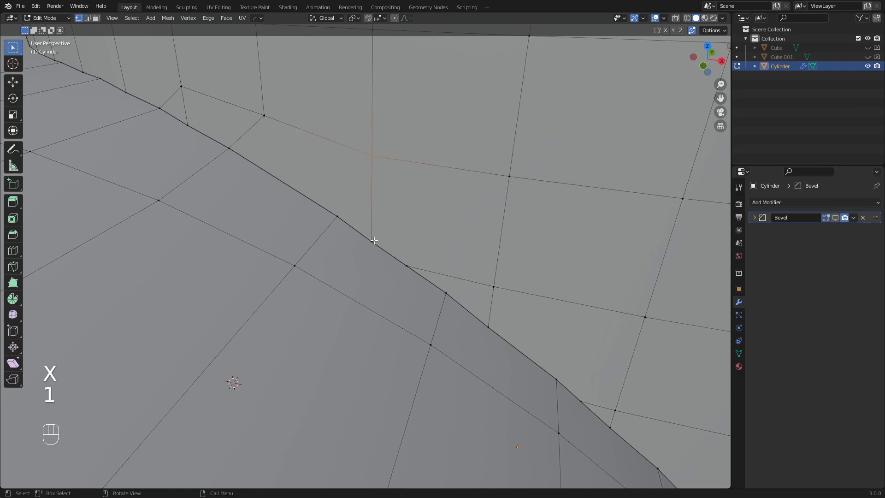
pyautogui.press('g')
pyautogui.press('g')
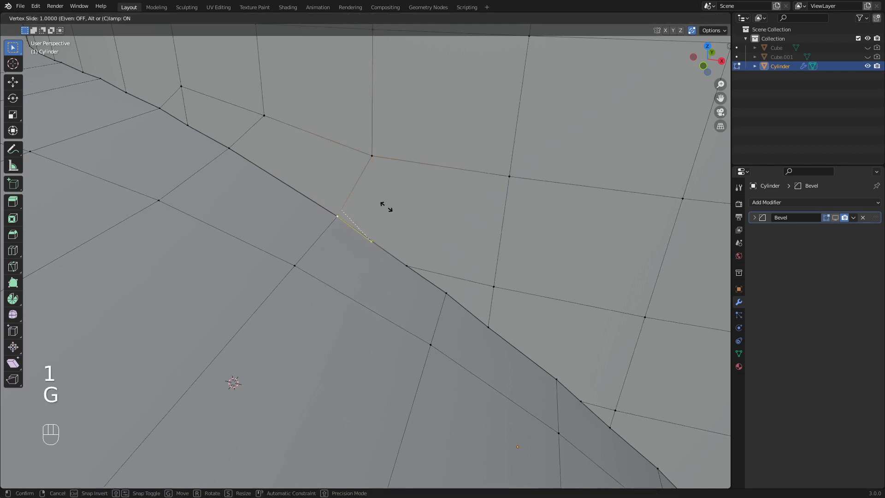
pyautogui.click(378, 204)
pyautogui.moveTo(378, 204)
pyautogui.keyDown('shift'); pyautogui.mouseDown(button='middle')
pyautogui.moveTo(417, 247)
pyautogui.moveTo(385, 212)
pyautogui.moveTo(395, 214)
pyautogui.moveTo(369, 198)
pyautogui.moveTo(415, 227)
pyautogui.moveTo(371, 197)
pyautogui.mouseUp(button='middle'); pyautogui.keyUp('shift')
# Farther down the seam, slide the cylinder grid vertex sitting close to the seam upward along its vertical edge
pyautogui.click(365, 188)
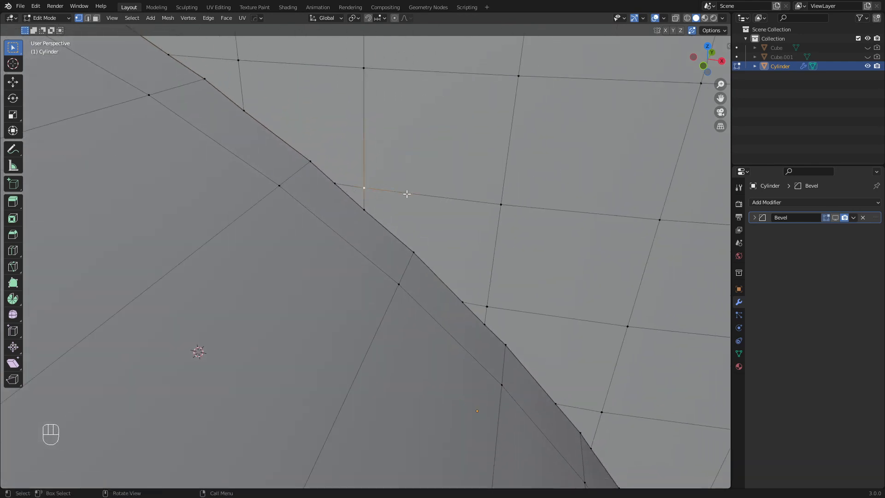
pyautogui.press('g')
pyautogui.press('g')
pyautogui.click(420, 158)
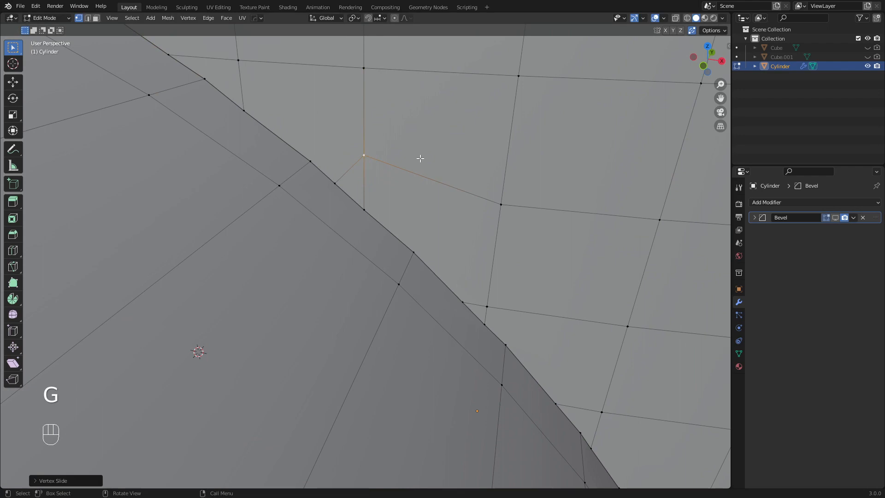
# Slide the adjoining seam vertex up the seam onto the neighbouring block vertex so they merge, and deselect everything
pyautogui.click(331, 187)
pyautogui.press('g')
pyautogui.press('g')
pyautogui.click(349, 171)
pyautogui.press('a')
pyautogui.press('a')
# Knife-cut a diagonal edge across the large face between the two cylinder grid vertices above the middle of the seam
pyautogui.keyDown('shift'); pyautogui.moveTo(407, 200); pyautogui.dragTo(419, 298, button='middle'); pyautogui.keyUp('shift')
pyautogui.scroll(-2, 420, 299)
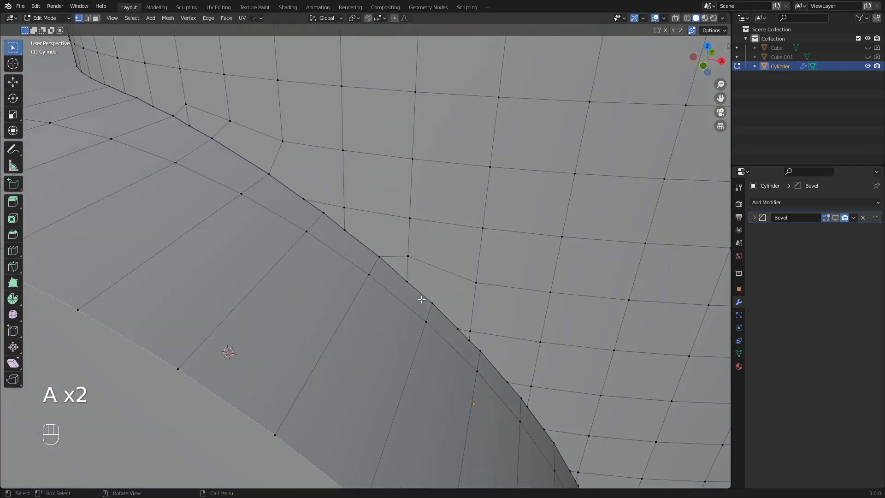
pyautogui.keyDown('shift'); pyautogui.moveTo(356, 283); pyautogui.dragTo(360, 252, button='middle'); pyautogui.keyUp('shift')
pyautogui.keyDown('shift'); pyautogui.moveTo(298, 167); pyautogui.dragTo(389, 233, button='middle'); pyautogui.keyUp('shift')
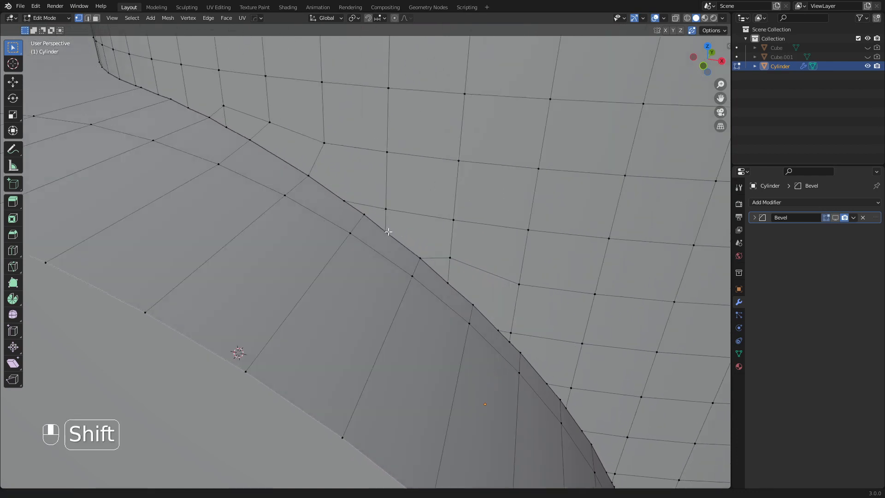
pyautogui.scroll(3, 391, 198)
pyautogui.keyDown('shift'); pyautogui.moveTo(370, 155); pyautogui.dragTo(398, 217, button='middle'); pyautogui.keyUp('shift')
pyautogui.press('k')
pyautogui.click(448, 250)
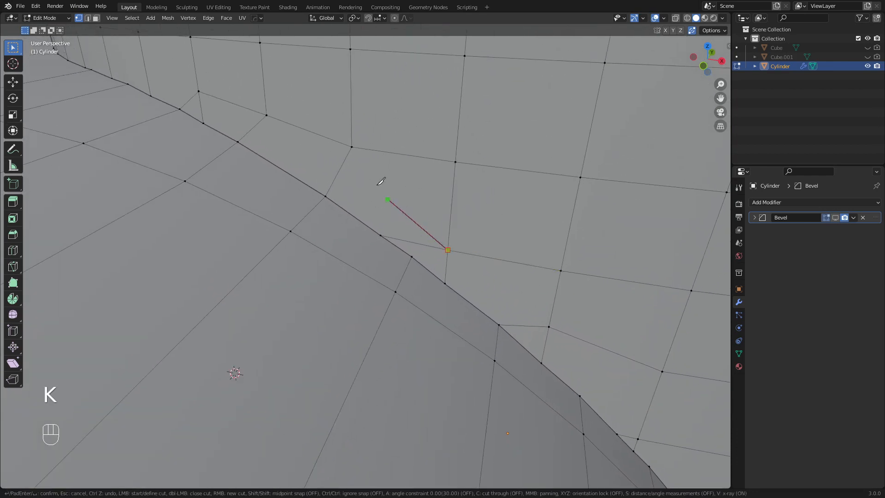
pyautogui.click(352, 146)
pyautogui.click(352, 147)
pyautogui.press('Return')
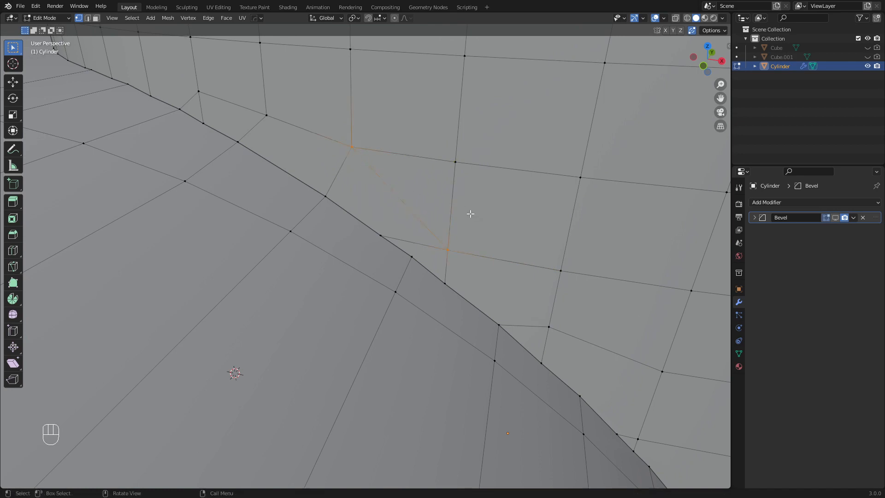
# Preview the bevel with the diagonal cut in Object Mode, hide the modifier, and resume editing the mesh
pyautogui.press('Tab')
pyautogui.press('Tab')
pyautogui.press('Tab')
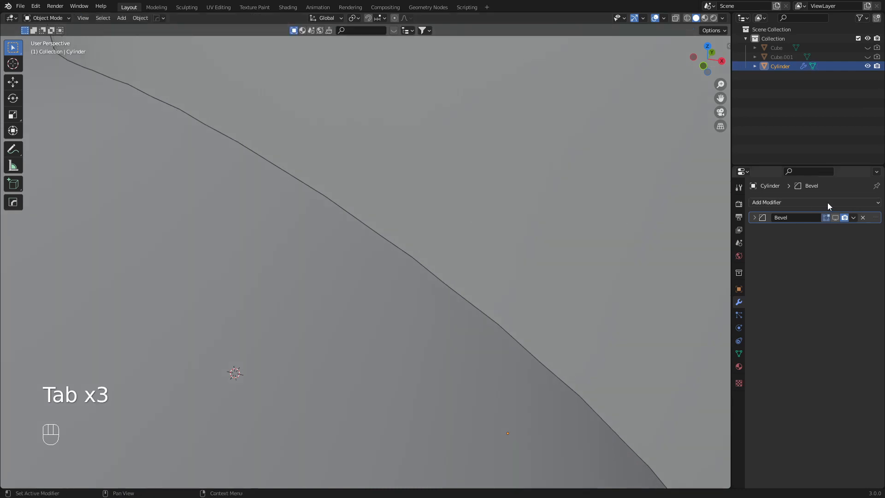
pyautogui.click(835, 220)
pyautogui.click(836, 217)
pyautogui.press('Tab')
# Dissolve the diagonal edge just cut across the large face
pyautogui.keyDown('shift'); pyautogui.moveTo(415, 257); pyautogui.dragTo(424, 227, button='middle'); pyautogui.keyUp('shift')
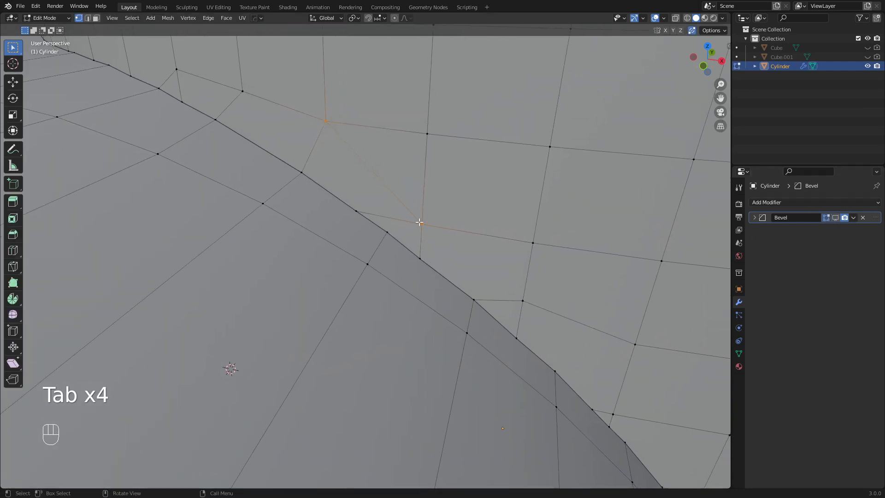
pyautogui.press('2')
pyautogui.press('x')
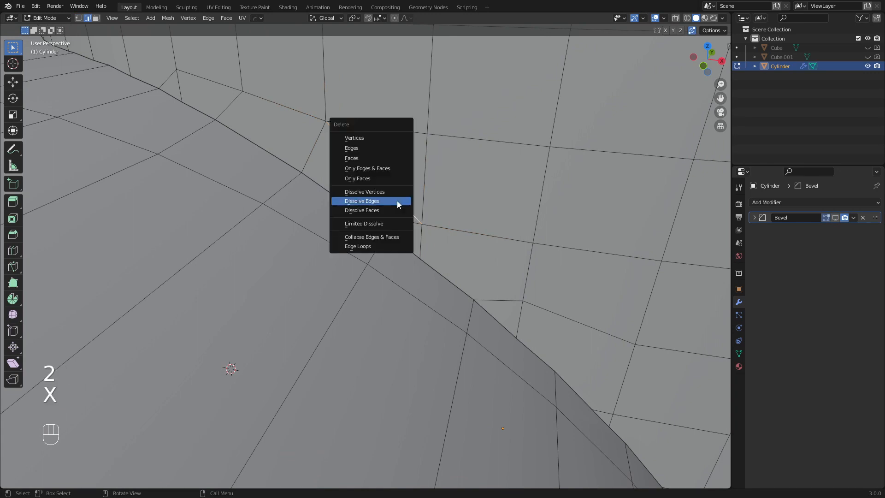
pyautogui.click(397, 200)
# Slide the cylinder vertex at the lower end of the dissolved diagonal upward along its vertical edge, away from the seam
pyautogui.press('1')
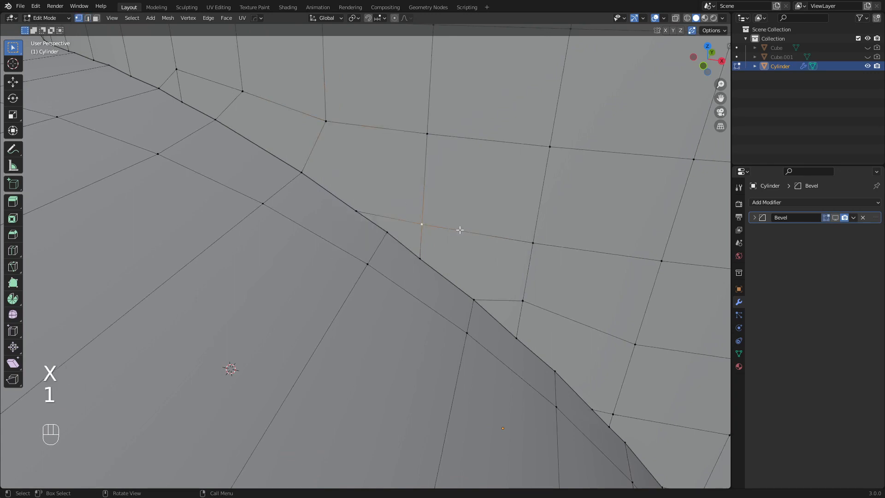
pyautogui.press('h')
pyautogui.hotkey('ctrl', 'z')
pyautogui.press('g')
pyautogui.press('g')
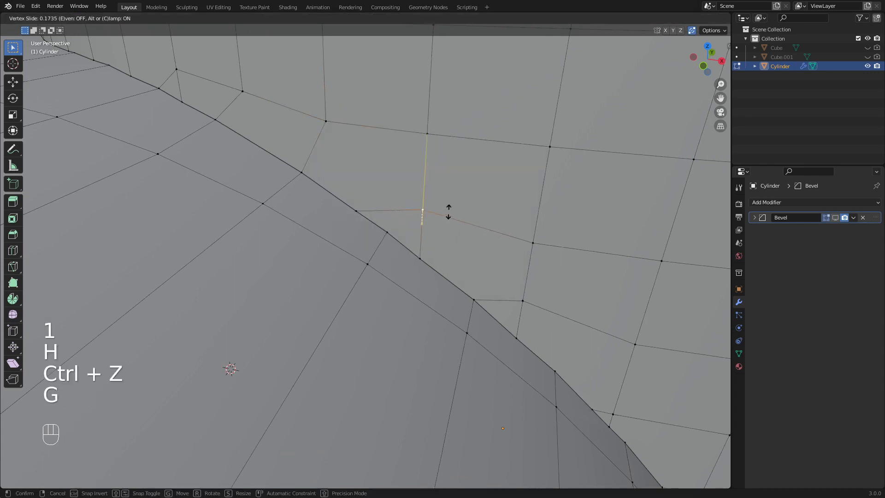
pyautogui.click(451, 190)
# Check the beveled junction in Object Mode and return to Edit Mode with the modifier hidden
pyautogui.scroll(-3, 459, 244)
pyautogui.scroll(-2, 423, 230)
pyautogui.press('Tab')
pyautogui.click(837, 217)
pyautogui.press('Tab')
# Slide the seam vertex above the nearest block vertex slightly up the seam, and the one below it slightly down the seam
pyautogui.keyDown('shift'); pyautogui.moveTo(356, 192); pyautogui.dragTo(356, 207, button='middle'); pyautogui.keyUp('shift')
pyautogui.scroll(3, 340, 191)
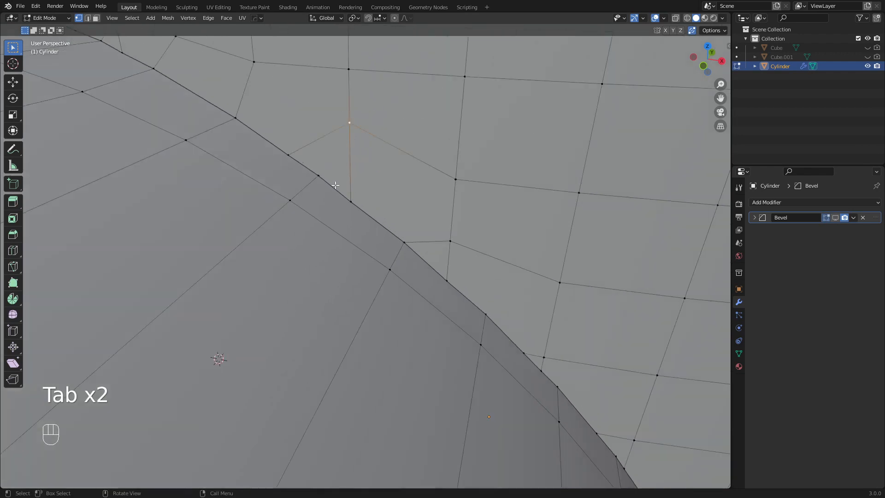
pyautogui.click(296, 157)
pyautogui.keyDown('shift'); pyautogui.moveTo(296, 158); pyautogui.dragTo(405, 234, button='middle'); pyautogui.keyUp('shift')
pyautogui.press('g')
pyautogui.press('g')
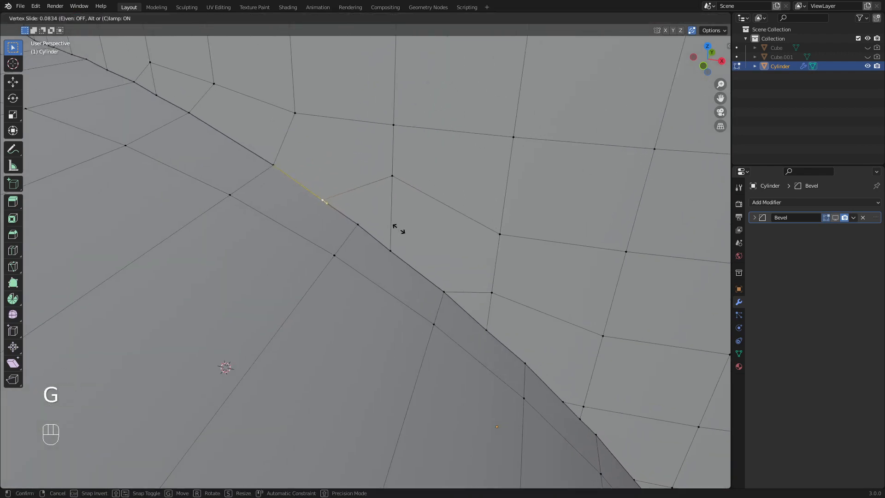
pyautogui.click(389, 222)
pyautogui.press('g')
pyautogui.click(448, 260)
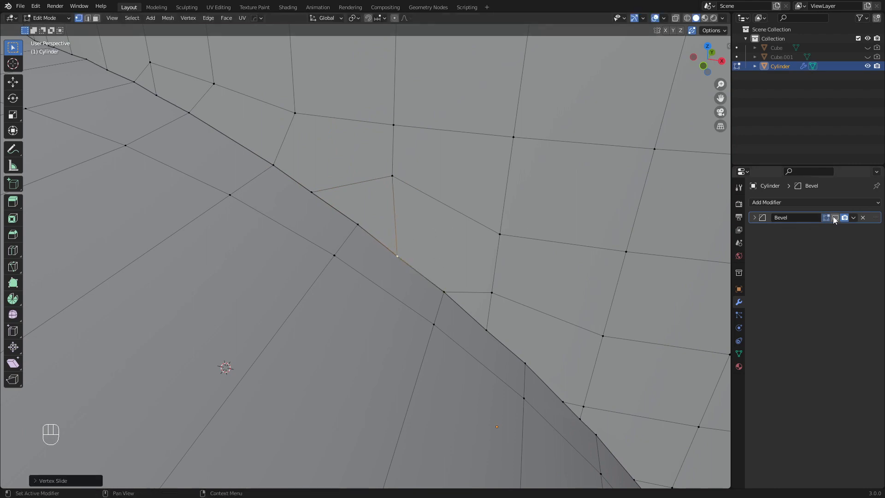
# Check the beveled seam in Object Mode, hide the Bevel modifier in the viewport and return to Edit Mode
pyautogui.press('Tab')
pyautogui.press('Tab')
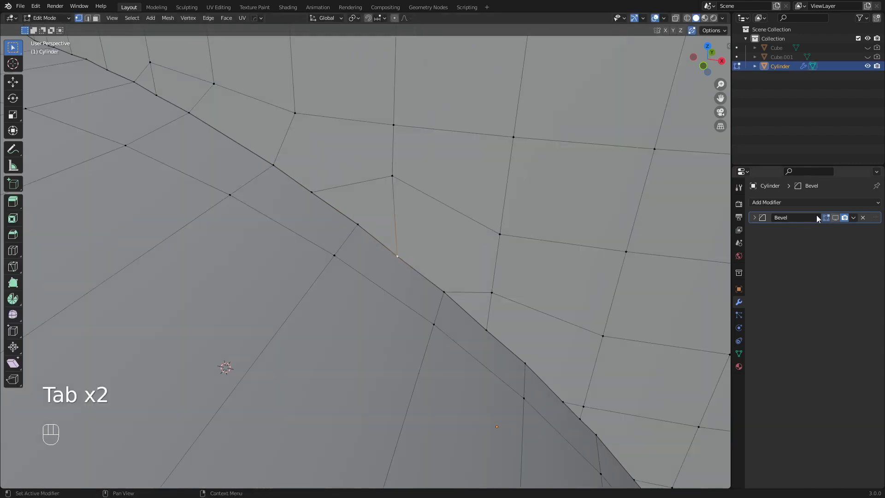
pyautogui.press('Tab')
pyautogui.click(836, 220)
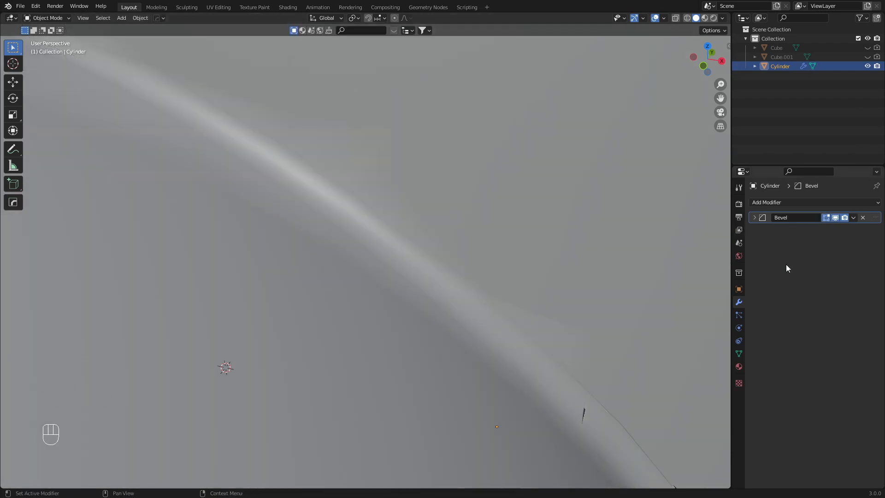
pyautogui.click(838, 218)
pyautogui.keyDown('shift'); pyautogui.moveTo(419, 273); pyautogui.dragTo(340, 212, button='middle'); pyautogui.keyUp('shift')
pyautogui.press('Tab')
# Slide the cylinder face vertex nearest the seam up its vertical edge, away from the junction
pyautogui.keyDown('shift'); pyautogui.moveTo(478, 296); pyautogui.dragTo(396, 233, button='middle'); pyautogui.keyUp('shift')
pyautogui.press('g')
pyautogui.press('g')
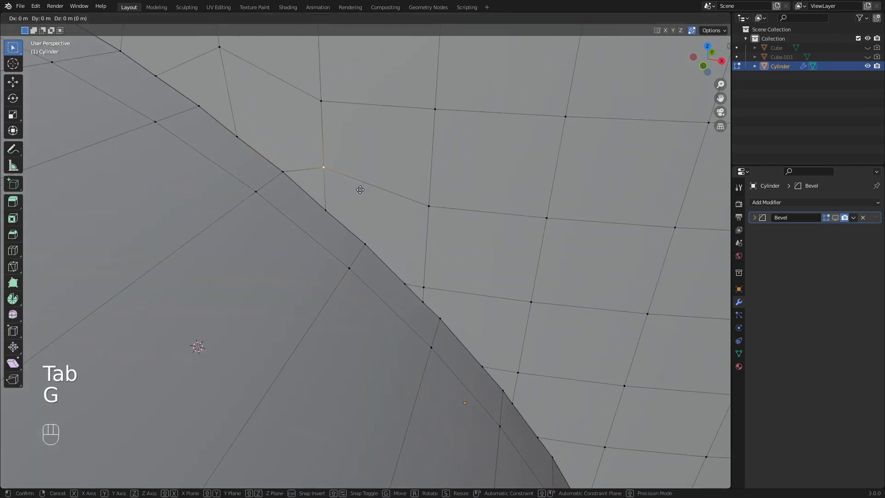
pyautogui.click(362, 179)
pyautogui.keyDown('shift'); pyautogui.moveTo(440, 252); pyautogui.dragTo(361, 172, button='middle'); pyautogui.keyUp('shift')
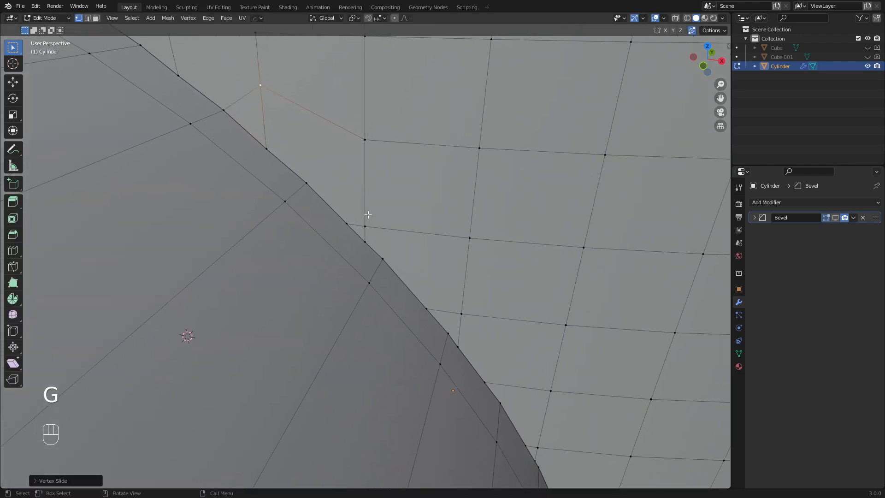
# Slide the next face vertex down the seam upward along its vertical edge, away from the junction
pyautogui.click(369, 227)
pyautogui.scroll(1, 446, 233)
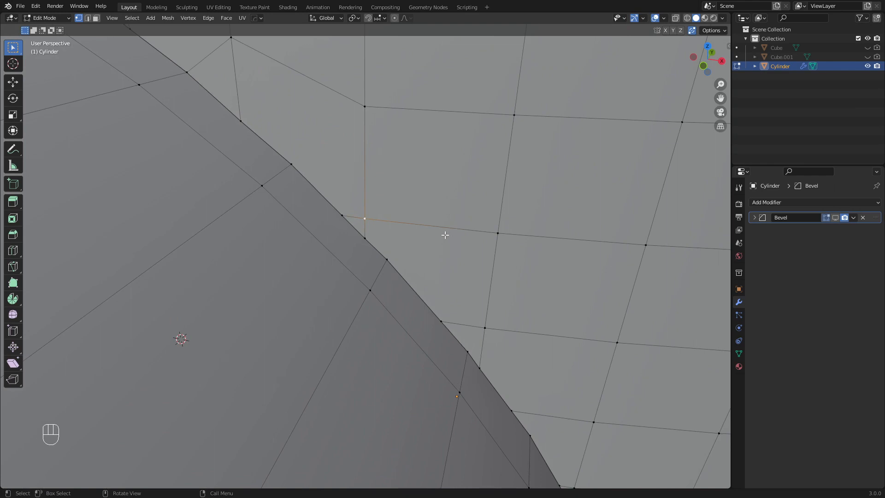
pyautogui.press('g')
pyautogui.press('g')
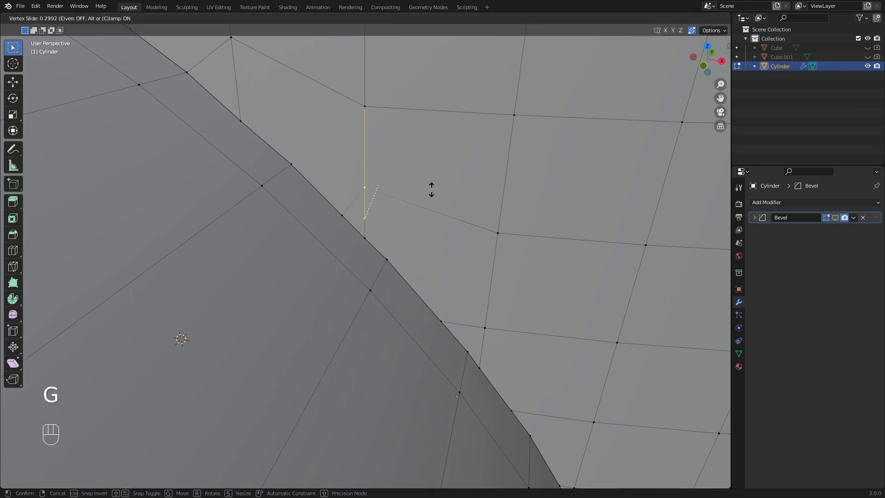
pyautogui.click(433, 185)
# Slide the seam vertex directly below that face vertex down the seam onto the adjacent block-edge vertex
pyautogui.click(366, 239)
pyautogui.press('g')
pyautogui.press('g')
pyautogui.click(448, 274)
# Slide the raised face vertex slightly outward from the seam along its sideways edge
pyautogui.click(343, 214)
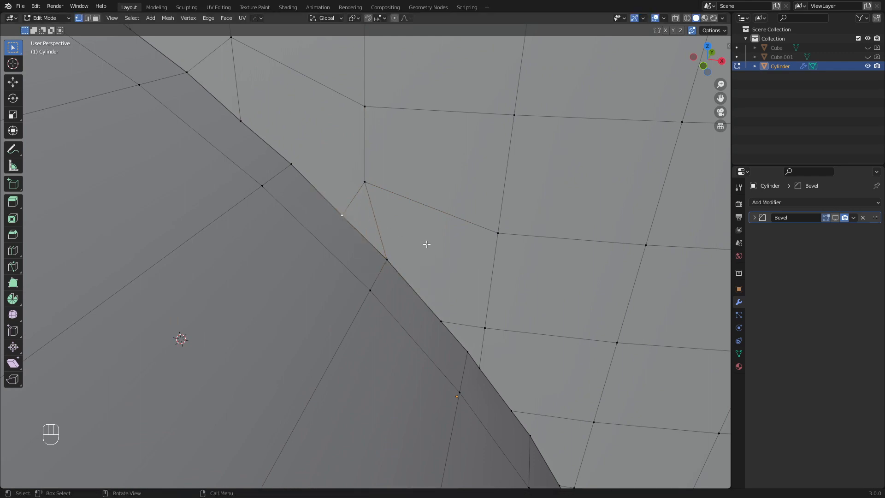
pyautogui.press('g')
pyautogui.press('g')
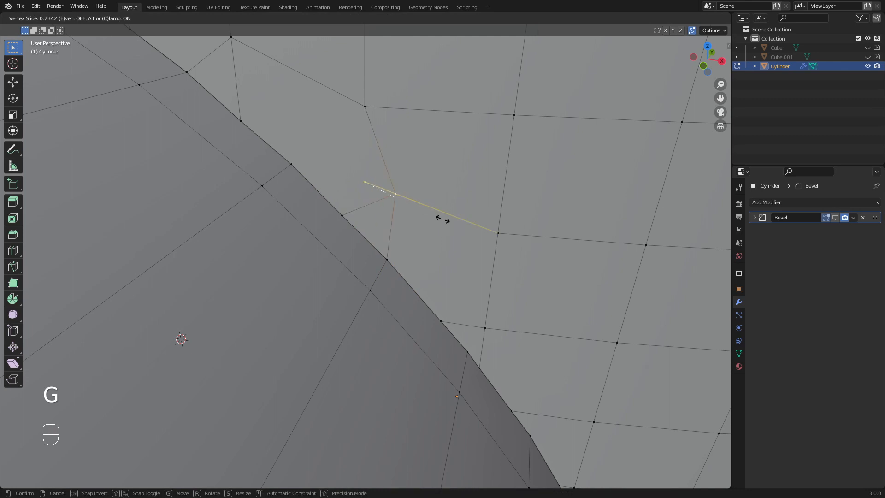
pyautogui.click(421, 205)
pyautogui.keyDown('shift'); pyautogui.moveTo(421, 206); pyautogui.dragTo(432, 182, button='middle'); pyautogui.keyUp('shift')
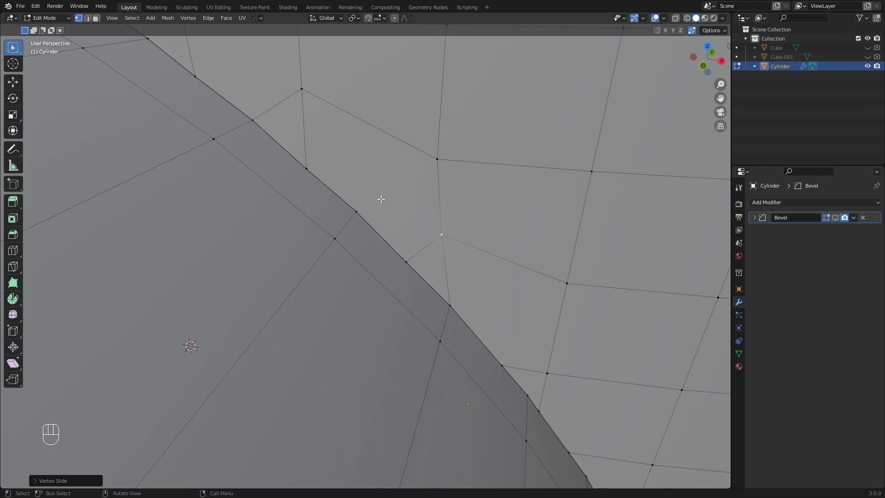
# Knife-cut a new edge from the raised face vertex to the block-edge vertex above it on the seam
pyautogui.press('k')
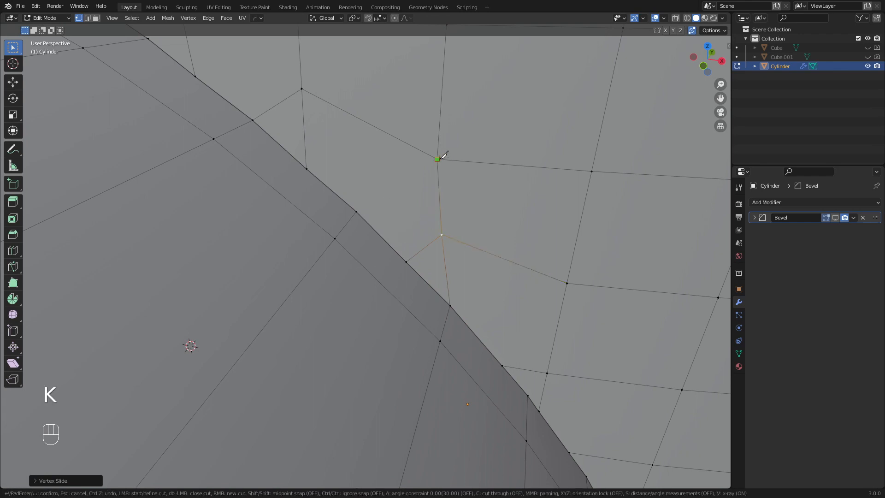
pyautogui.click(442, 234)
pyautogui.click(359, 209)
pyautogui.press('Return')
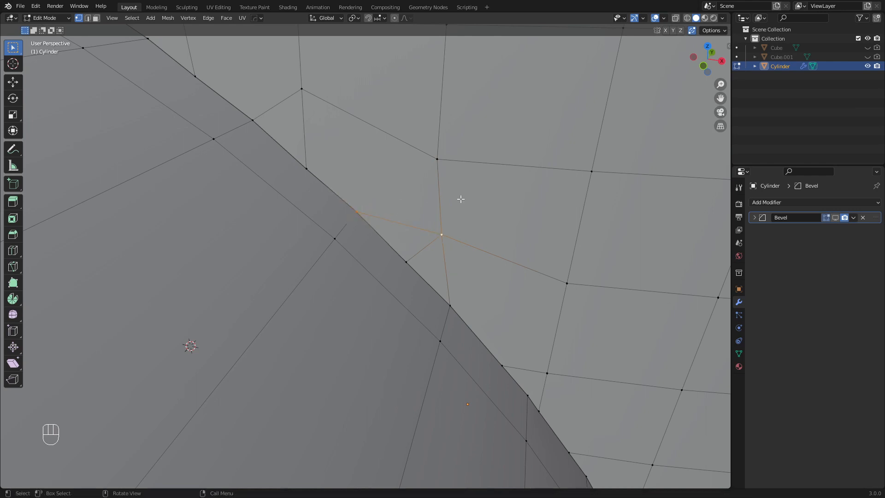
# Preview the bevel over the new cut in Object Mode, and return to Edit Mode with the modifier hidden
pyautogui.press('Tab')
pyautogui.click(835, 218)
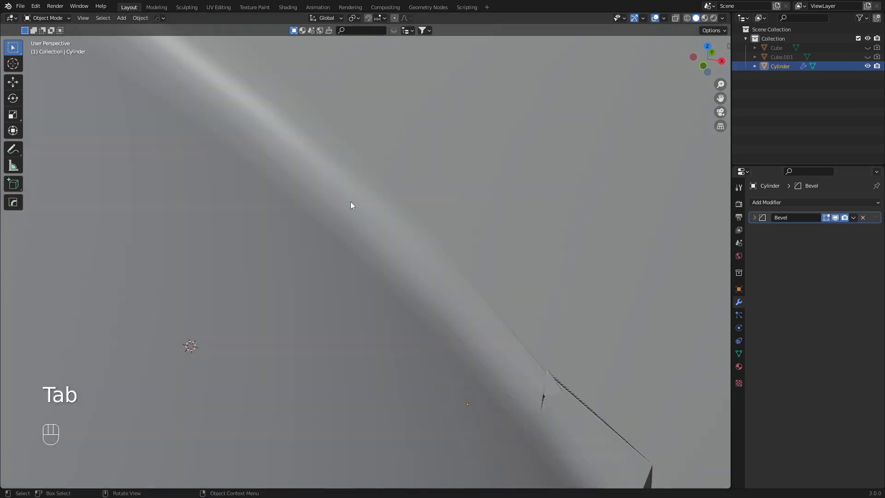
pyautogui.press('Tab')
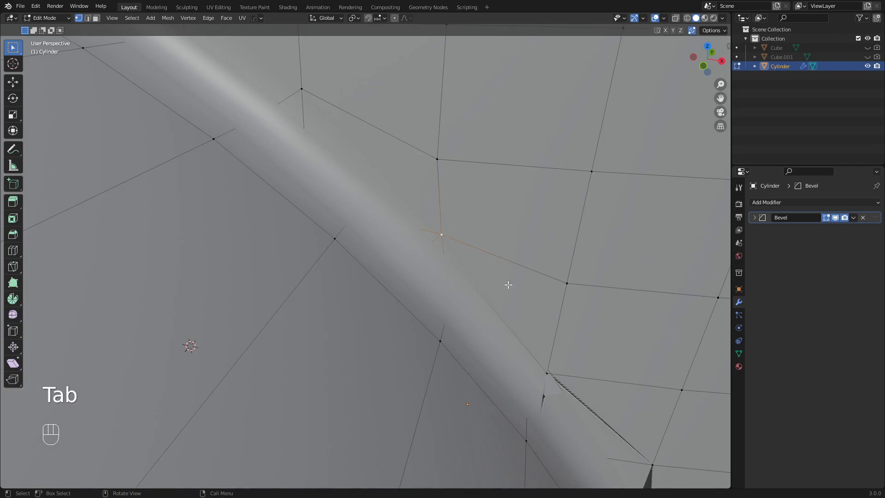
pyautogui.click(836, 219)
# Slide the next close face vertex farther down the seam up its vertical edge
pyautogui.keyDown('shift'); pyautogui.moveTo(510, 269); pyautogui.dragTo(374, 142, button='middle'); pyautogui.keyUp('shift')
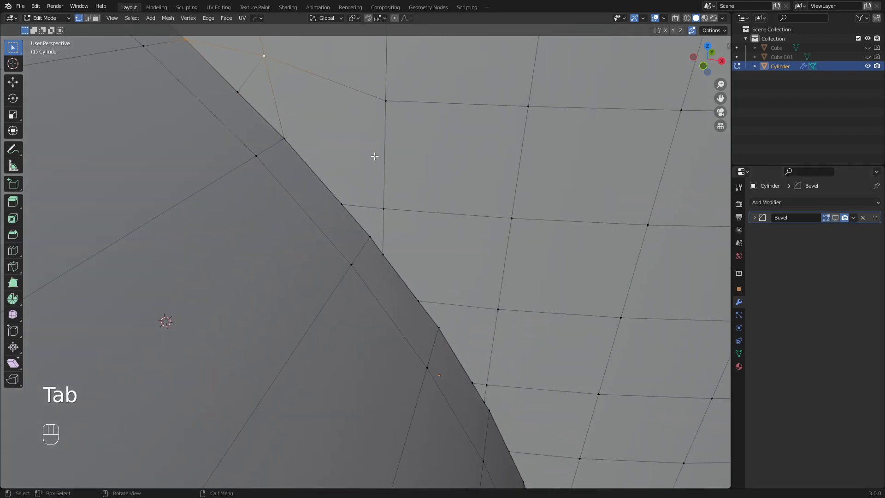
pyautogui.press('g')
pyautogui.press('g')
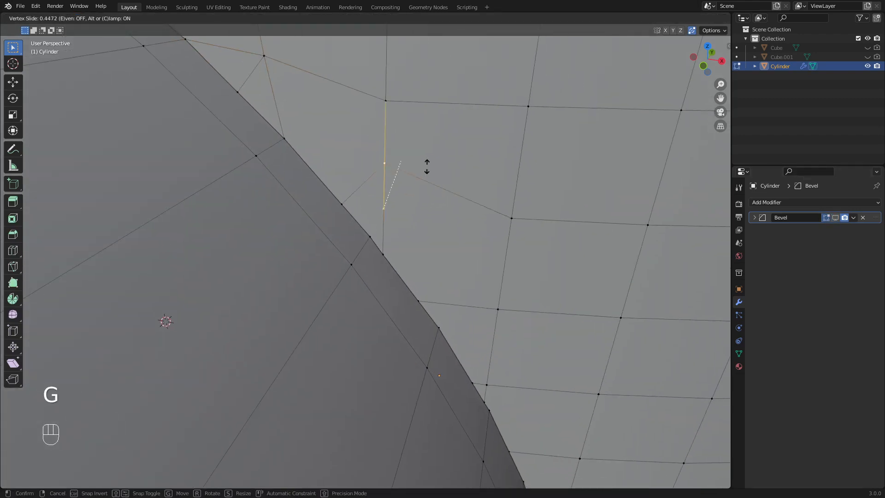
pyautogui.click(429, 178)
# Merge the two close seam vertices below the raised face vertex at their center
pyautogui.click(371, 235)
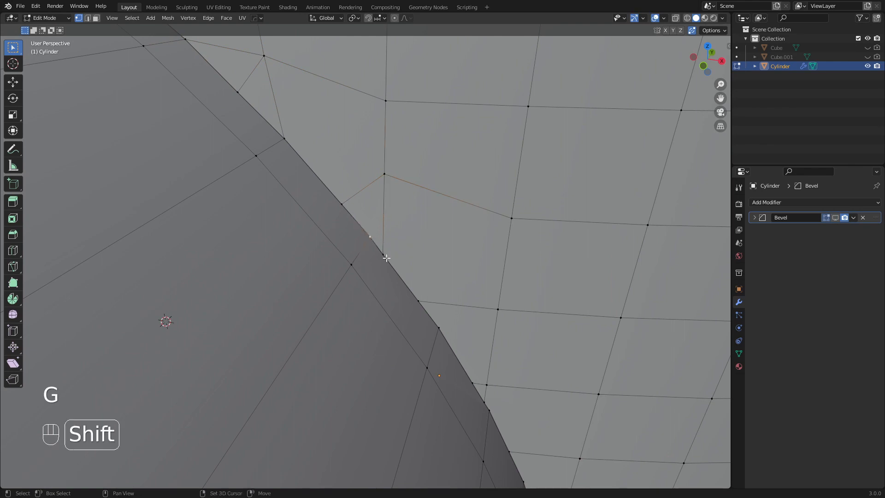
pyautogui.keyDown('shift'); pyautogui.click(384, 252); pyautogui.keyUp('shift')
pyautogui.press('m')
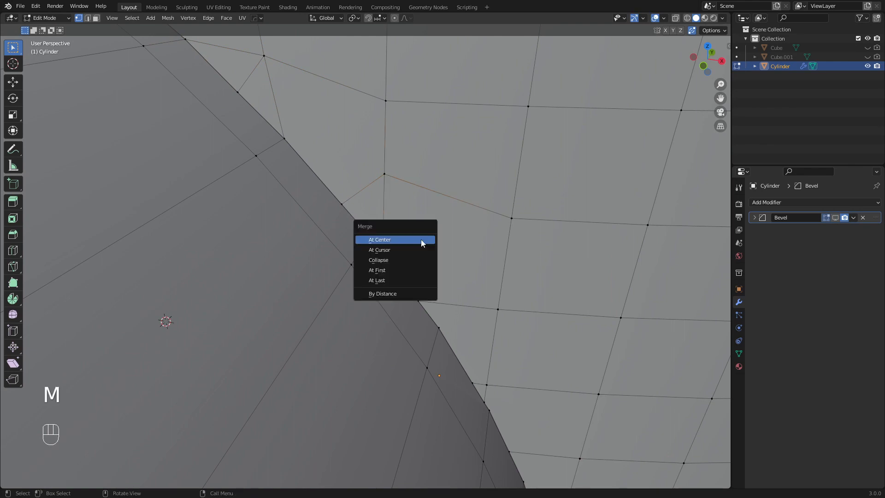
pyautogui.click(422, 239)
pyautogui.keyDown('shift'); pyautogui.scroll(-3, 435, 241); pyautogui.keyUp('shift')
# Slide the seam vertex above the merged point slightly up the seam to even the spacing
pyautogui.click(349, 192)
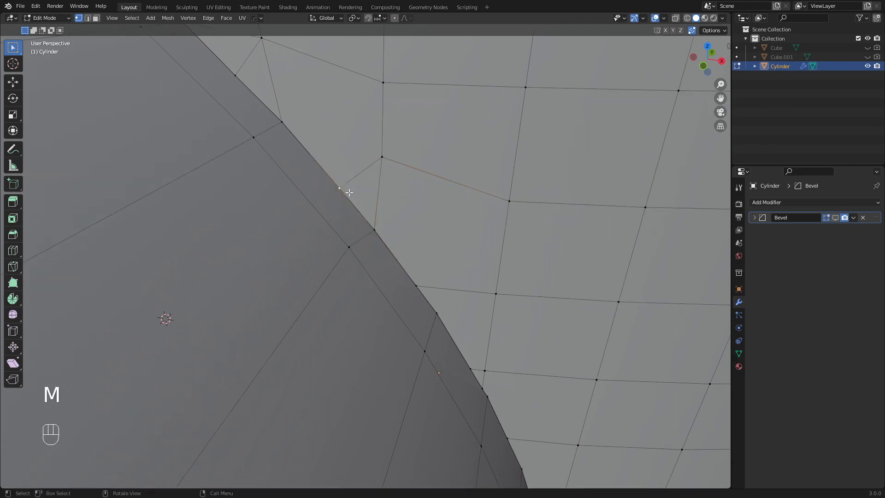
pyautogui.press('g')
pyautogui.press('g')
pyautogui.click(420, 187)
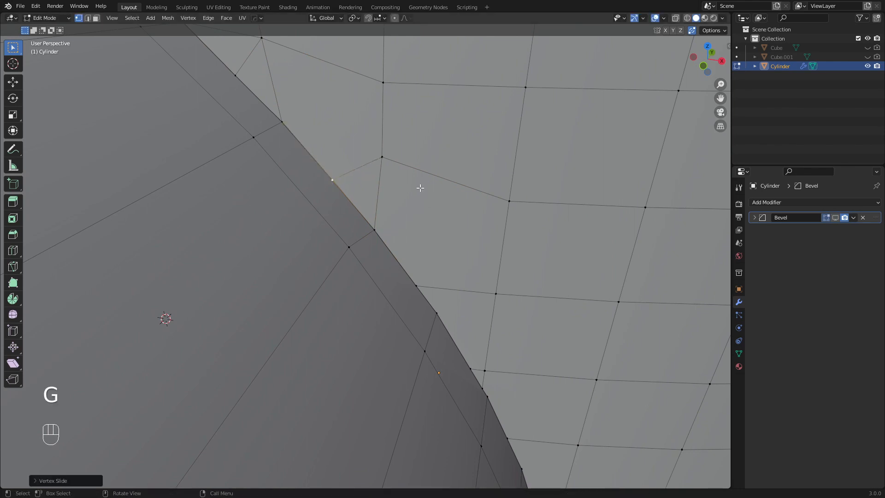
# Slide the face vertex connected to the merged seam point outward along its sideways edge, and clear the selection
pyautogui.click(386, 157)
pyautogui.press('g')
pyautogui.press('g')
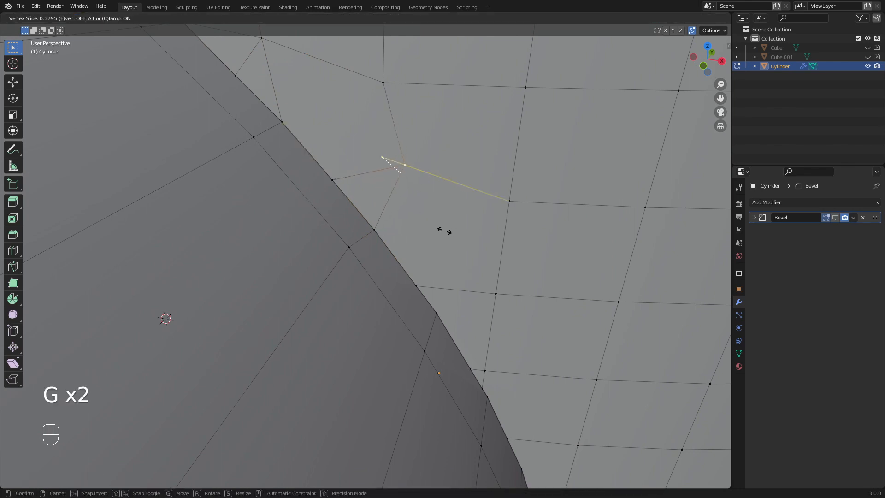
pyautogui.click(444, 232)
pyautogui.press('a')
pyautogui.press('a')
pyautogui.keyDown('shift'); pyautogui.moveTo(429, 211); pyautogui.dragTo(357, 205, button='middle'); pyautogui.keyUp('shift')
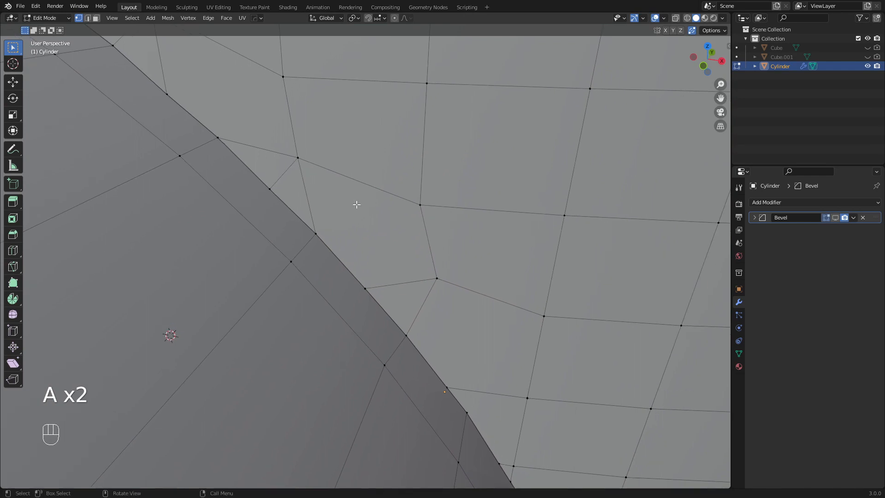
# Select the face beside the adjusted seam vertices to inspect its shape, and return to vertex selection with nothing selected
pyautogui.moveTo(389, 234); pyautogui.dragTo(395, 198, button='middle')
pyautogui.press('3')
pyautogui.click(395, 239)
pyautogui.press('1')
pyautogui.press('a')
pyautogui.press('a')
# Slide the next block-edge vertex slightly down the seam to even the spacing
pyautogui.keyDown('shift'); pyautogui.moveTo(413, 213); pyautogui.dragTo(381, 225, button='middle'); pyautogui.keyUp('shift')
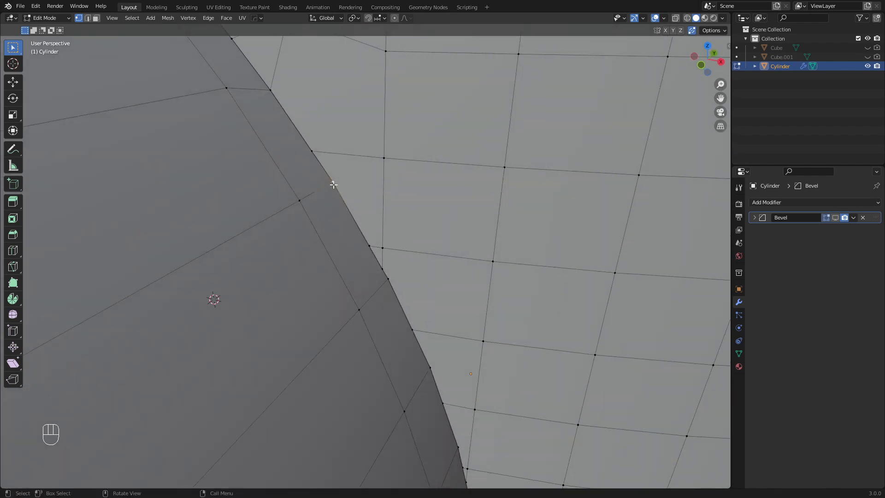
pyautogui.press('g')
pyautogui.press('g')
pyautogui.click(393, 217)
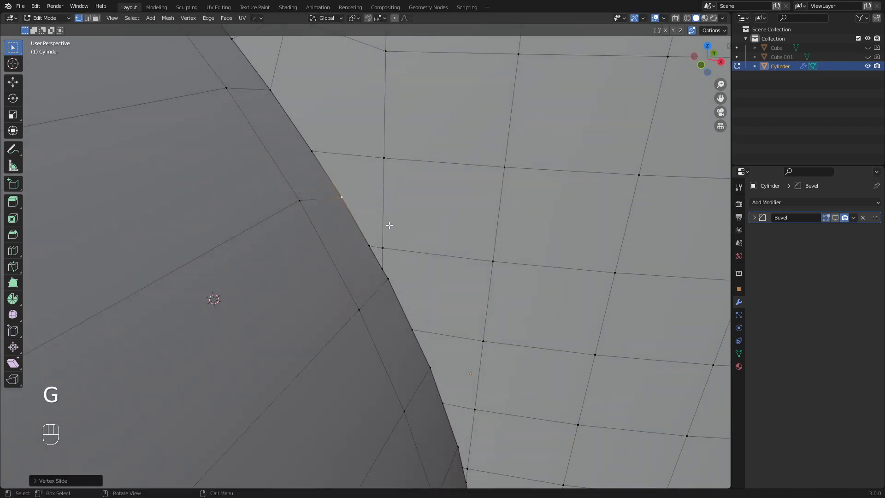
# Slide the next close face vertex up its vertical edge and outward along its sideways edge
pyautogui.click(381, 247)
pyautogui.press('g')
pyautogui.press('g')
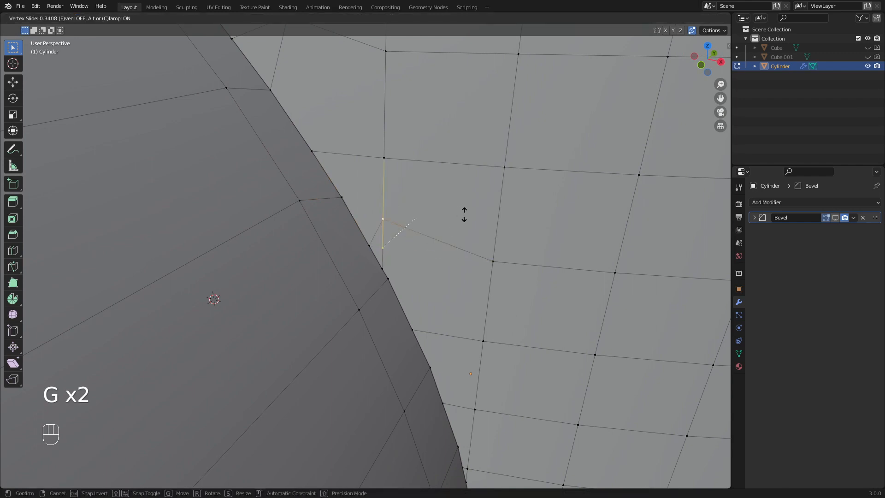
pyautogui.click(449, 207)
pyautogui.press('g')
pyautogui.press('g')
pyautogui.click(452, 239)
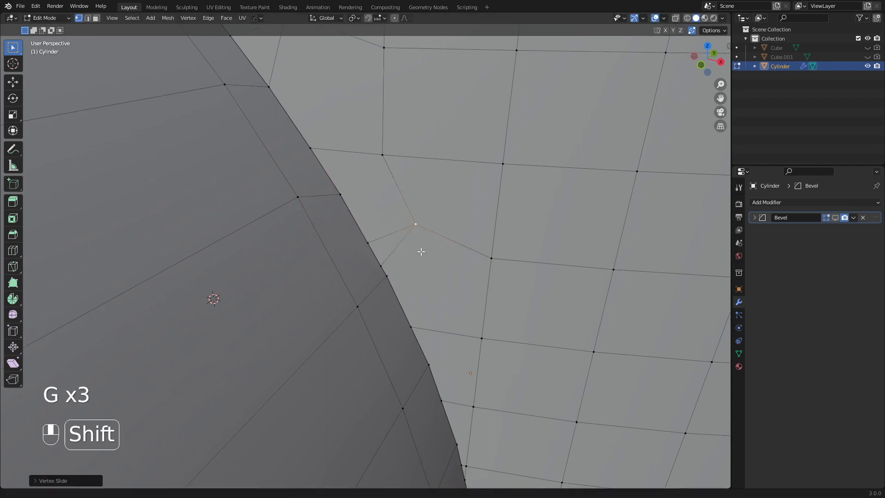
# Merge the two close seam vertices below the moved face vertex at their center
pyautogui.keyDown('shift'); pyautogui.moveTo(425, 259); pyautogui.dragTo(390, 201, button='middle'); pyautogui.keyUp('shift')
pyautogui.click(354, 216)
pyautogui.press('m')
pyautogui.click(418, 225)
# Slide the seam vertex above the merged point fully up onto the neighboring block-edge vertex, and clear the selection
pyautogui.click(335, 190)
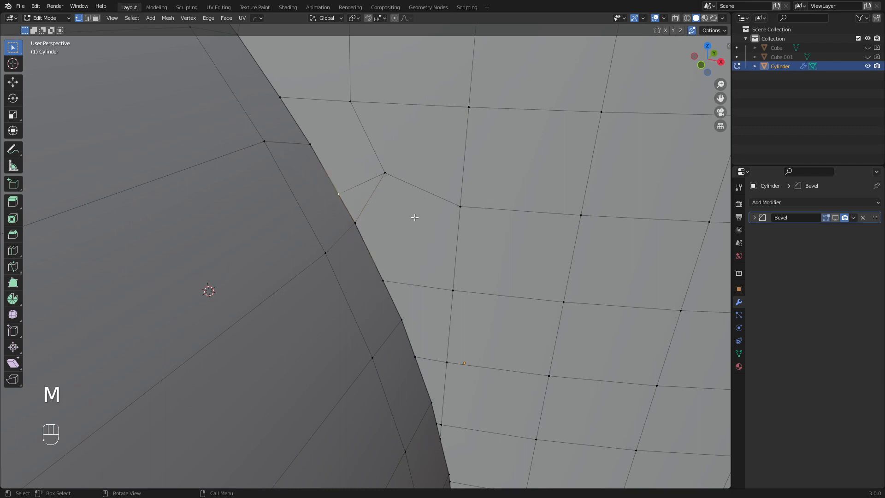
pyautogui.press('g')
pyautogui.press('g')
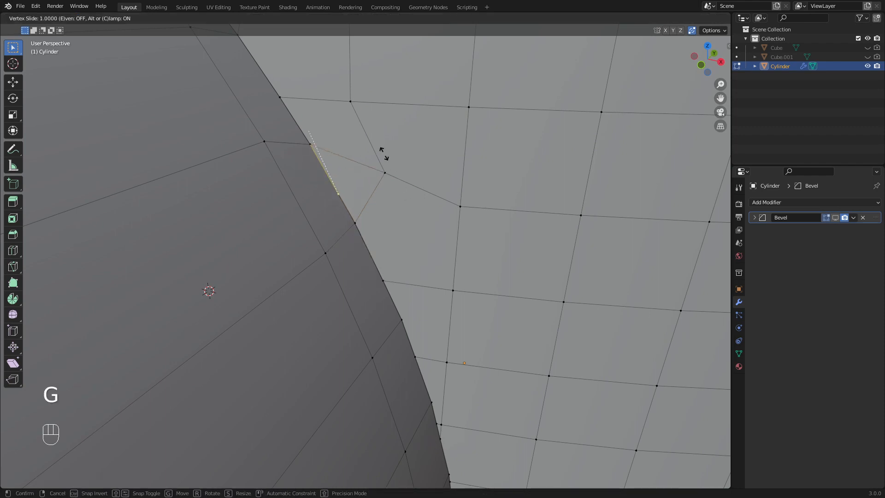
pyautogui.click(384, 154)
pyautogui.press('a')
pyautogui.press('a')
pyautogui.keyDown('shift'); pyautogui.moveTo(405, 221); pyautogui.dragTo(380, 235, button='middle'); pyautogui.keyUp('shift')
# Inspect the bevel along the reworked seam in Object Mode, hide the modifier again and return to Edit Mode
pyautogui.press('Tab')
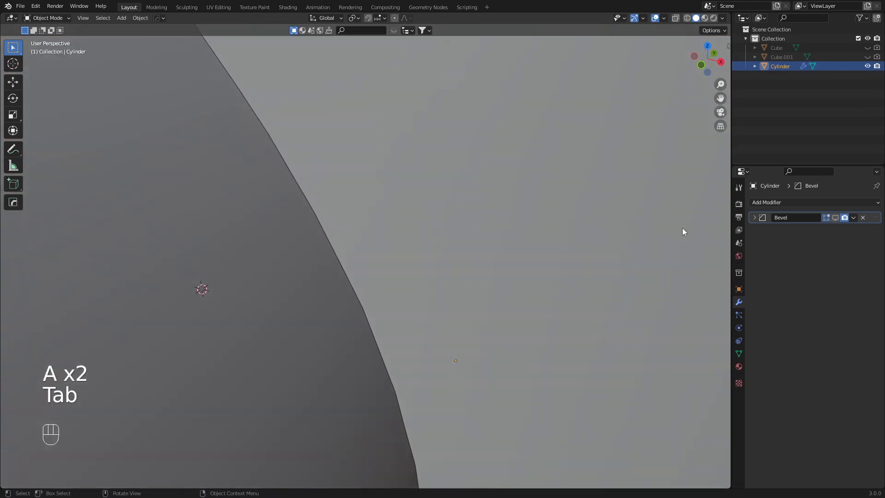
pyautogui.keyDown('shift'); pyautogui.moveTo(362, 180); pyautogui.dragTo(375, 192, button='middle'); pyautogui.keyUp('shift')
pyautogui.click(836, 217)
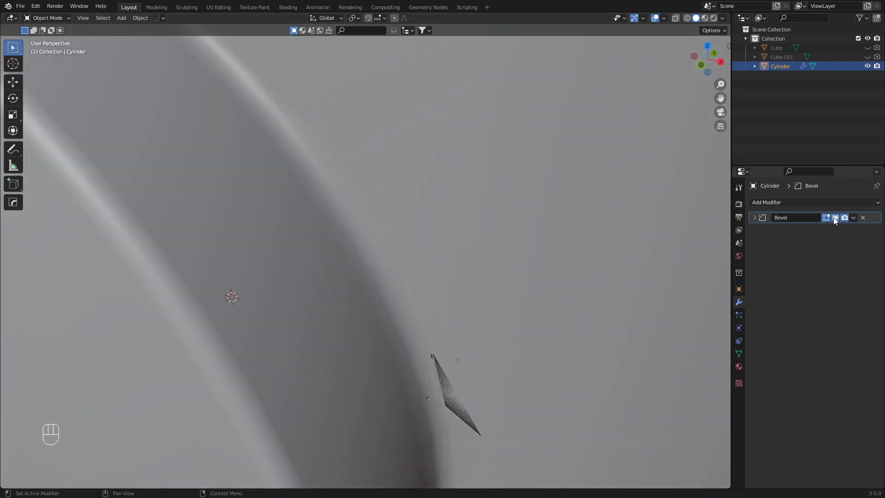
pyautogui.click(837, 222)
pyautogui.press('Tab')
# Slide the face vertex closest to the unworked part of the seam outward along its horizontal edge, and clear the selection
pyautogui.keyDown('shift'); pyautogui.moveTo(436, 292); pyautogui.dragTo(415, 243, button='middle'); pyautogui.keyUp('shift')
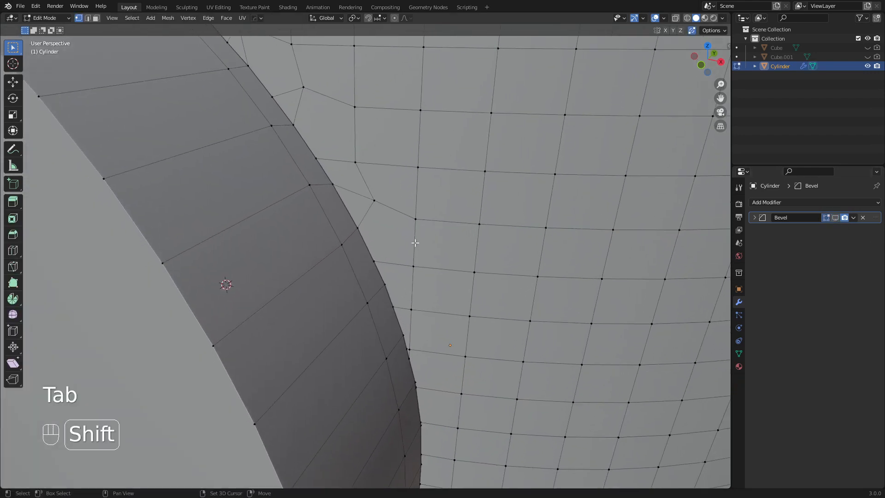
pyautogui.moveTo(429, 303); pyautogui.dragTo(373, 176, button='middle')
pyautogui.scroll(2, 443, 314)
pyautogui.moveTo(409, 242); pyautogui.dragTo(427, 254, button='middle')
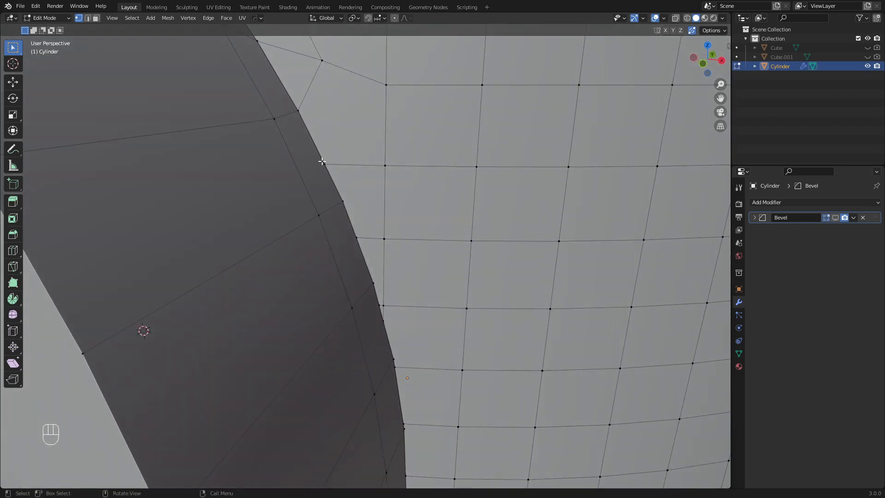
pyautogui.keyDown('shift'); pyautogui.moveTo(424, 191); pyautogui.dragTo(370, 241, button='middle'); pyautogui.keyUp('shift')
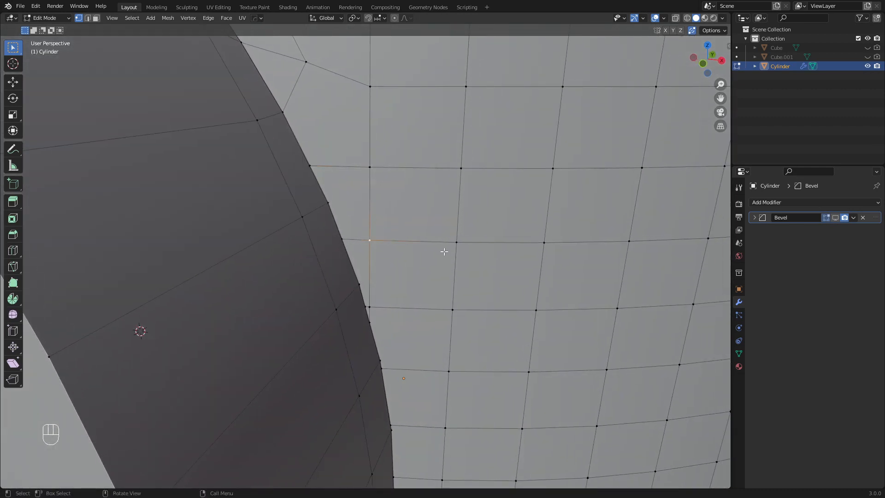
pyautogui.press('g')
pyautogui.press('g')
pyautogui.click(438, 265)
pyautogui.press('a')
pyautogui.press('a')
# Slide the face vertex directly below the last one outward from the seam along its horizontal edge
pyautogui.keyDown('shift'); pyautogui.moveTo(419, 263); pyautogui.dragTo(373, 209, button='middle'); pyautogui.keyUp('shift')
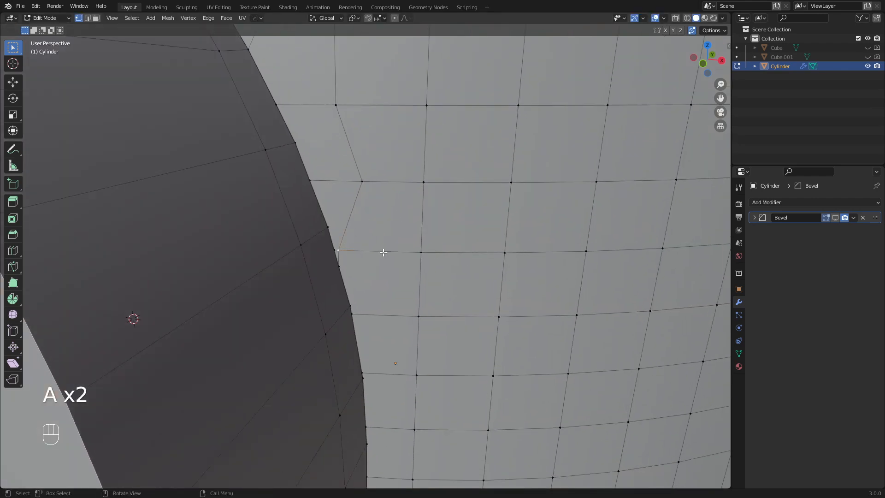
pyautogui.press('g')
pyautogui.press('g')
pyautogui.click(426, 273)
pyautogui.moveTo(427, 273); pyautogui.dragTo(310, 203, button='middle')
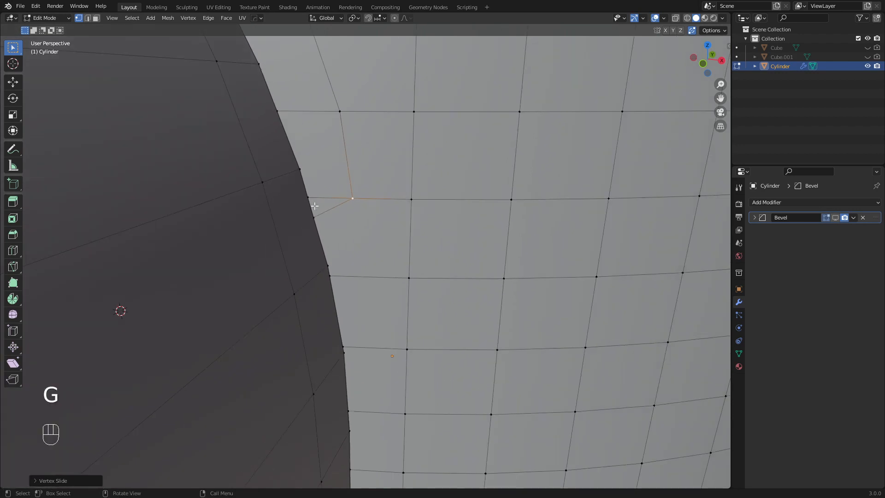
# Merge the seam vertex level with the moved face vertex and the block-edge vertex above it at their center
pyautogui.keyDown('shift'); pyautogui.click(305, 171); pyautogui.keyUp('shift')
pyautogui.press('m')
pyautogui.click(347, 191)
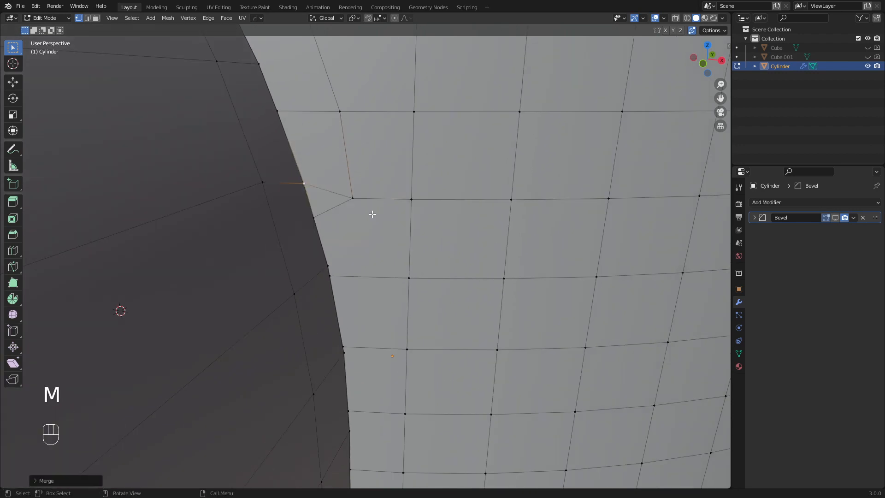
# Slide the merged seam vertex up along the seam, and slide the seam vertex directly below it downward to space them apart
pyautogui.press('g')
pyautogui.press('g')
pyautogui.click(370, 199)
pyautogui.press('a')
pyautogui.press('a')
pyautogui.press('g')
pyautogui.press('g')
pyautogui.click(394, 242)
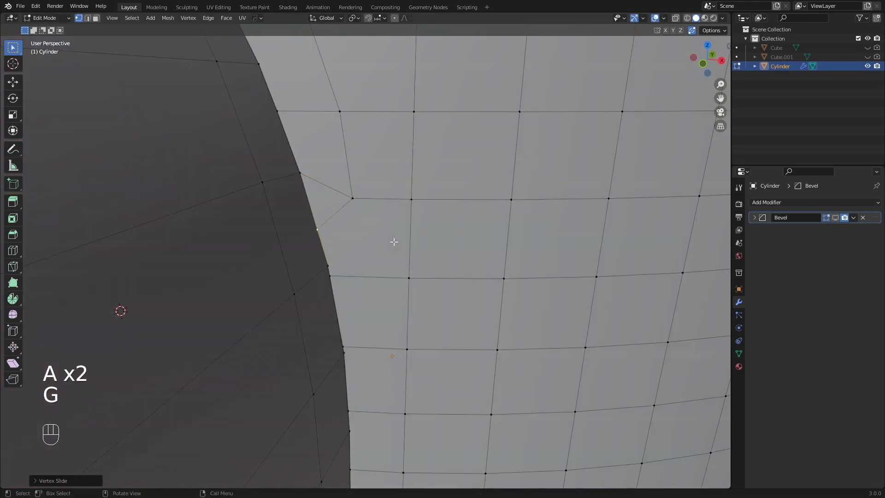
# Merge the next close pair of seam vertices below the moved ones at their center
pyautogui.scroll(1, 365, 273)
pyautogui.click(312, 258)
pyautogui.scroll(2, 349, 282)
pyautogui.keyDown('shift'); pyautogui.moveTo(350, 283); pyautogui.dragTo(338, 232, button='middle'); pyautogui.keyUp('shift')
pyautogui.press('KP_Decimal')
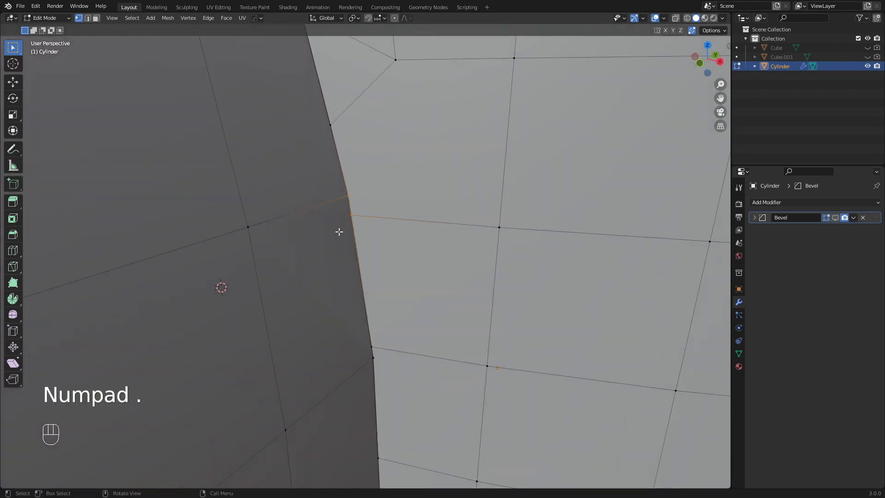
pyautogui.scroll(-5, 339, 232)
pyautogui.scroll(-7, 464, 293)
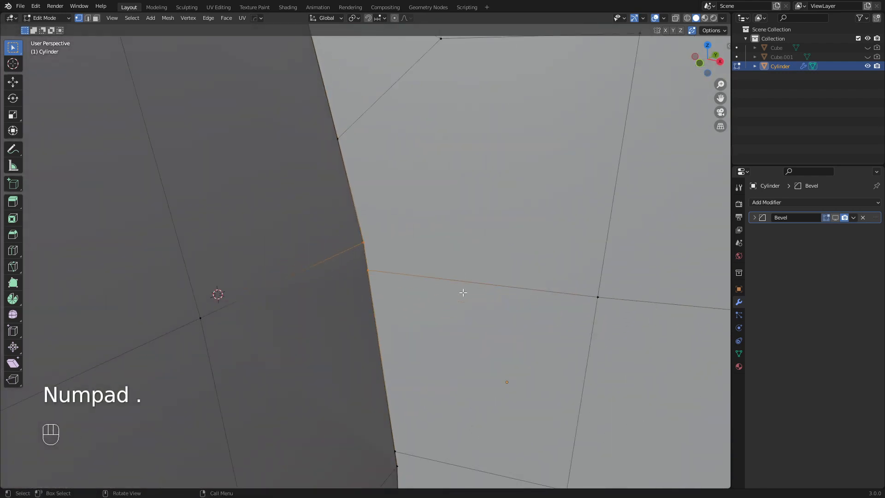
pyautogui.press('m')
pyautogui.click(447, 265)
# Merge the following pair of neighbouring seam vertices, one grid row further down, at their center
pyautogui.keyDown('shift'); pyautogui.moveTo(455, 296); pyautogui.dragTo(437, 264, button='middle'); pyautogui.keyUp('shift')
pyautogui.scroll(4, 433, 262)
pyautogui.moveTo(352, 236); pyautogui.dragTo(378, 267)
pyautogui.moveTo(335, 220); pyautogui.dragTo(375, 267)
pyautogui.press('m')
pyautogui.click(390, 251)
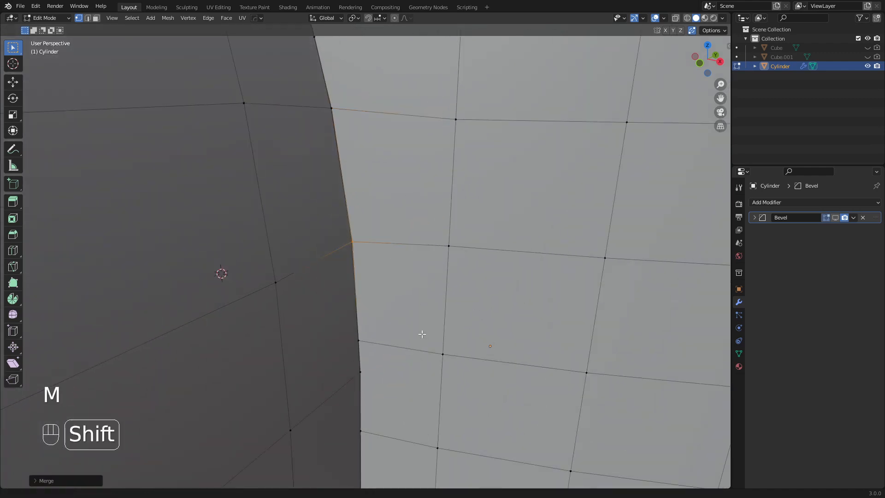
# Merge the two nearly coincident seam vertices on the next row down at their center
pyautogui.keyDown('shift'); pyautogui.moveTo(423, 340); pyautogui.dragTo(341, 245, button='middle'); pyautogui.keyUp('shift')
pyautogui.click(336, 253)
pyautogui.press('m')
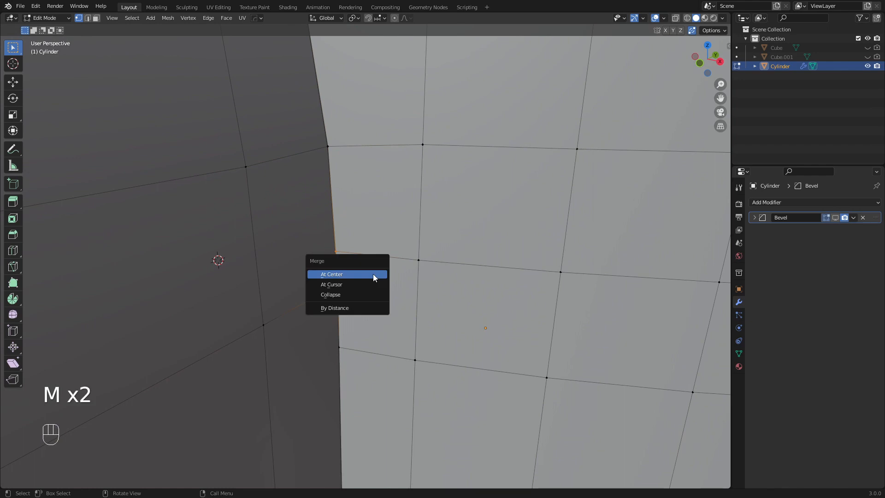
pyautogui.click(373, 275)
# Slide the cylinder-side seam vertex below the merged ones slightly downward along the seam
pyautogui.keyDown('shift'); pyautogui.moveTo(385, 275); pyautogui.dragTo(378, 230, button='middle'); pyautogui.keyUp('shift')
pyautogui.click(341, 232)
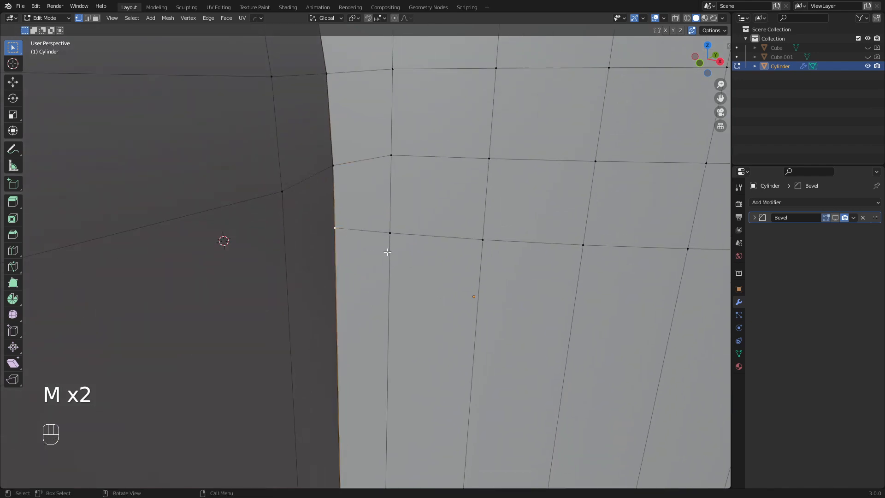
pyautogui.press('g')
pyautogui.press('g')
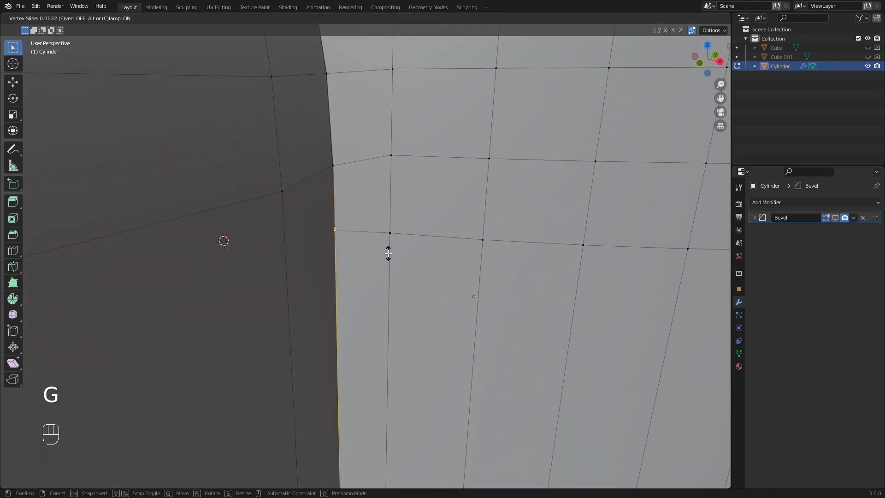
pyautogui.click(388, 253)
# Merge the close vertex pair on the upper seam, where the block's top begins to curve, at its center
pyautogui.scroll(-5, 430, 274)
pyautogui.keyDown('shift'); pyautogui.moveTo(441, 338); pyautogui.dragTo(416, 265, button='middle'); pyautogui.keyUp('shift')
pyautogui.scroll(-4, 417, 269)
pyautogui.keyDown('shift'); pyautogui.moveTo(416, 310); pyautogui.dragTo(446, 420, button='middle'); pyautogui.keyUp('shift')
pyautogui.moveTo(345, 166); pyautogui.dragTo(385, 228, button='middle')
pyautogui.moveTo(391, 227); pyautogui.dragTo(358, 222, button='middle')
pyautogui.keyDown('shift'); pyautogui.moveTo(358, 222); pyautogui.dragTo(353, 263, button='middle'); pyautogui.keyUp('shift')
pyautogui.scroll(3, 348, 219)
pyautogui.moveTo(348, 220); pyautogui.dragTo(403, 189, button='middle')
pyautogui.click(397, 204)
pyautogui.press('m')
pyautogui.click(427, 209)
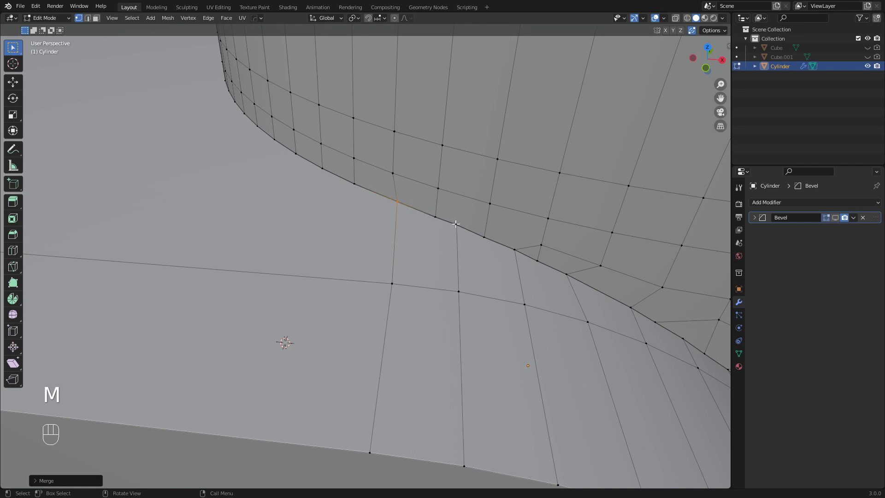
# Show the Bevel modifier in the viewport and inspect the shading along the upper seam in Object Mode
pyautogui.keyDown('shift'); pyautogui.moveTo(528, 283); pyautogui.dragTo(384, 239, button='middle'); pyautogui.keyUp('shift')
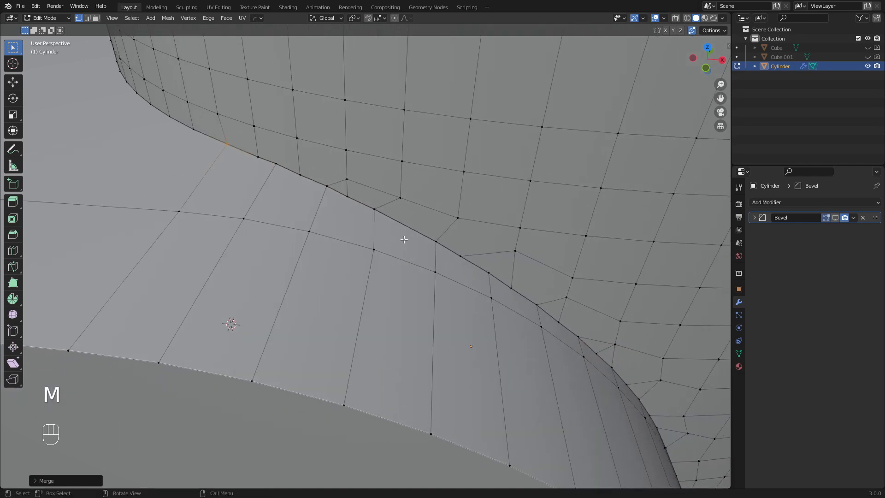
pyautogui.press('Tab')
pyautogui.scroll(-2, 414, 247)
pyautogui.press('Tab')
pyautogui.moveTo(506, 309); pyautogui.dragTo(475, 272, button='middle')
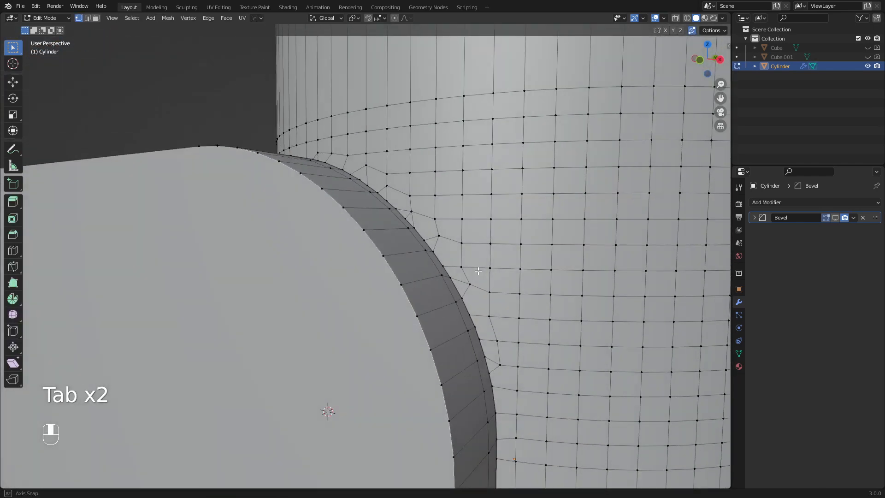
pyautogui.press('Tab')
pyautogui.click(835, 217)
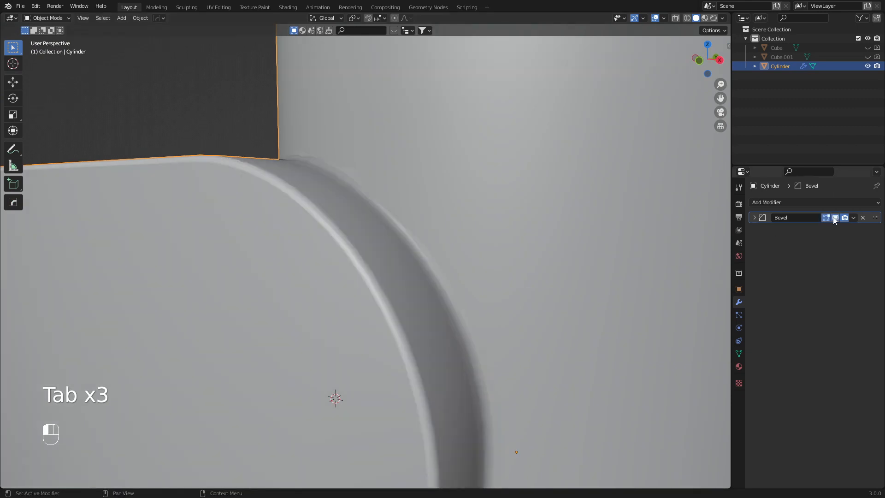
pyautogui.moveTo(333, 216); pyautogui.dragTo(387, 234, button='middle')
pyautogui.press('Tab')
pyautogui.press('Tab')
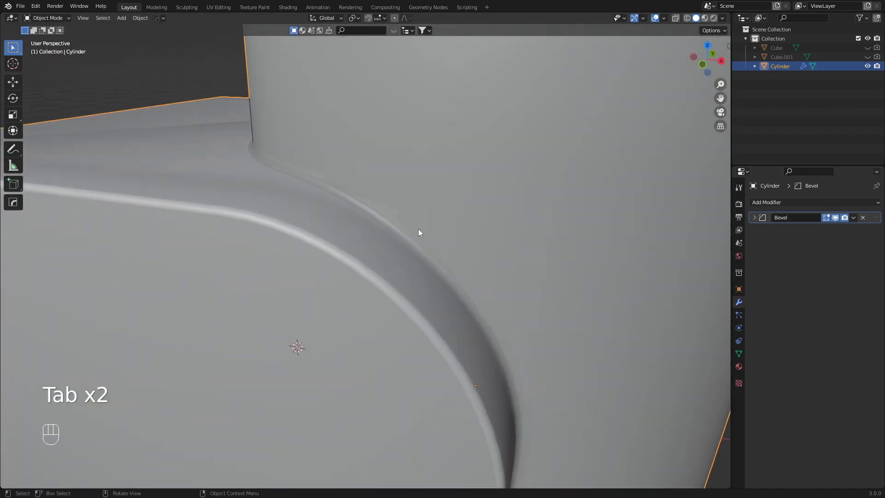
pyautogui.moveTo(499, 348); pyautogui.dragTo(328, 214, button='middle')
# Examine the five-sided face beside the upper seam in face select mode, and clear the selection
pyautogui.press('Tab')
pyautogui.press('3')
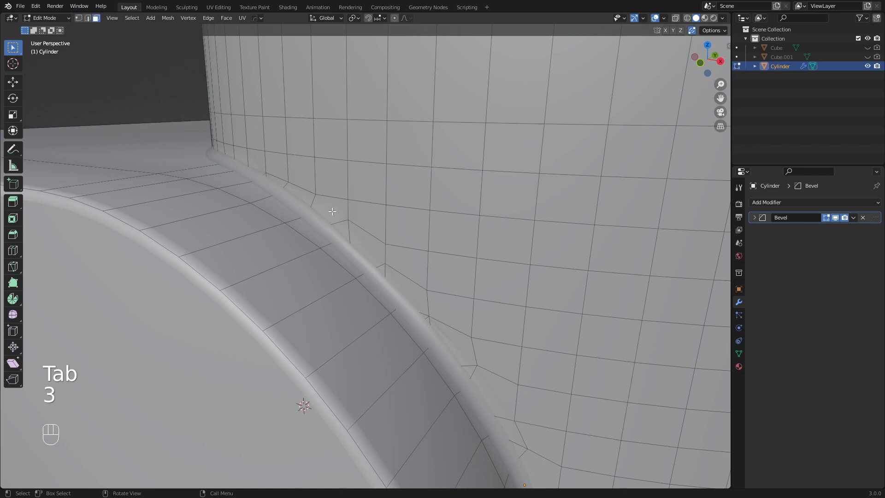
pyautogui.click(332, 210)
pyautogui.scroll(2, 355, 200)
pyautogui.keyDown('shift'); pyautogui.moveTo(323, 198); pyautogui.dragTo(369, 217, button='middle'); pyautogui.keyUp('shift')
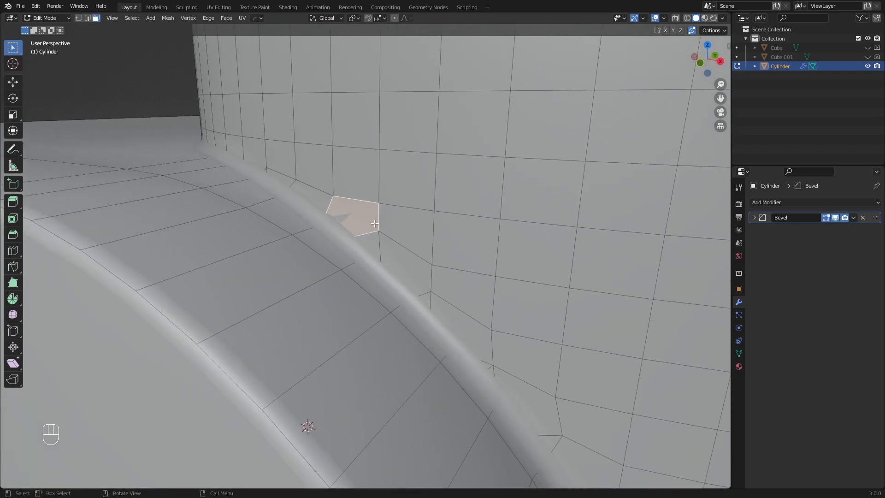
pyautogui.press('a')
pyautogui.press('a')
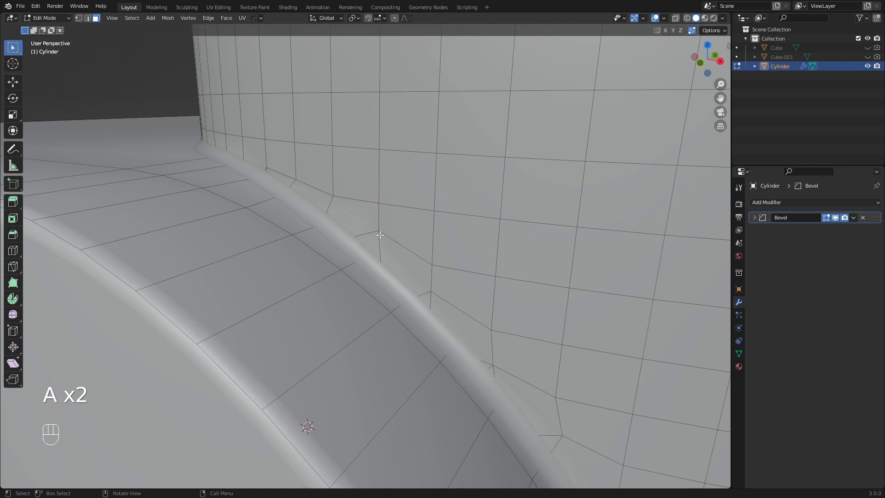
# Inspect the beveled upper seam around that face in Object Mode and return to Edit Mode
pyautogui.press('Tab')
pyautogui.moveTo(371, 223); pyautogui.dragTo(333, 237, button='middle')
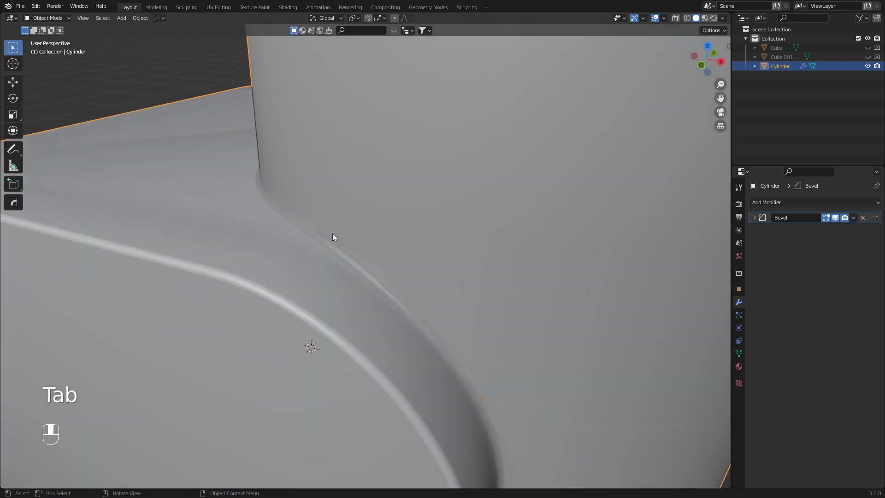
pyautogui.scroll(-4, 333, 236)
pyautogui.moveTo(395, 252); pyautogui.dragTo(375, 223, button='middle')
pyautogui.scroll(4, 376, 268)
pyautogui.press('Tab')
pyautogui.scroll(2, 412, 215)
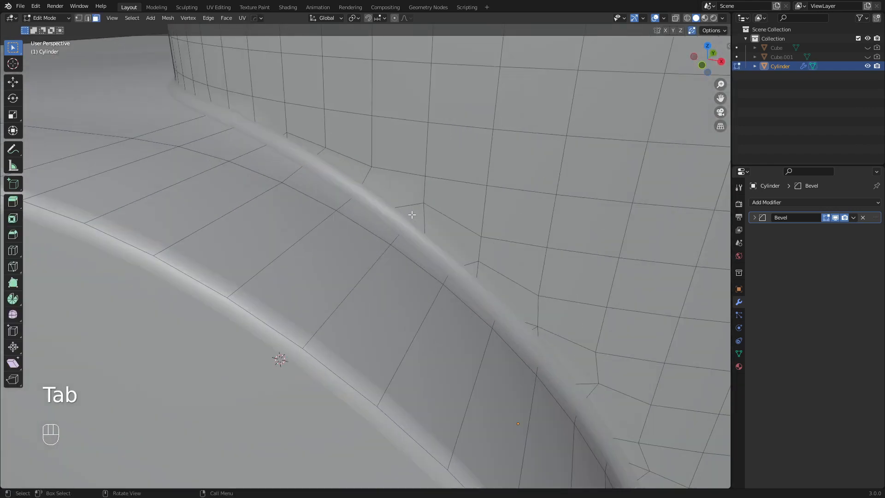
# Hide the Bevel modifier, slide the seam vertex beside the five-sided face down along the seam, and clear the selection
pyautogui.click(835, 217)
pyautogui.keyDown('shift'); pyautogui.moveTo(475, 260); pyautogui.dragTo(409, 197, button='middle'); pyautogui.keyUp('shift')
pyautogui.press('g')
pyautogui.click(416, 181)
pyautogui.press('a')
pyautogui.press('a')
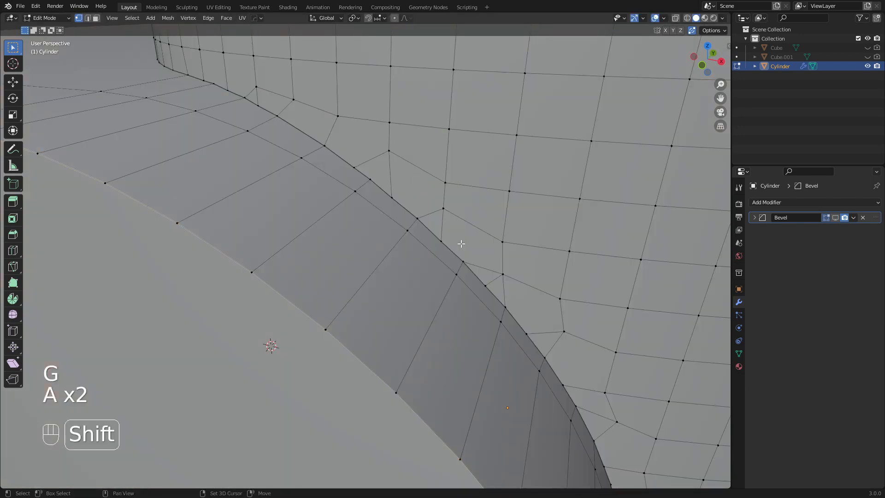
# Try a Knife cut joining the two face vertices across the five-sided face, and check it with the Bevel modifier in Object Mode
pyautogui.press('k')
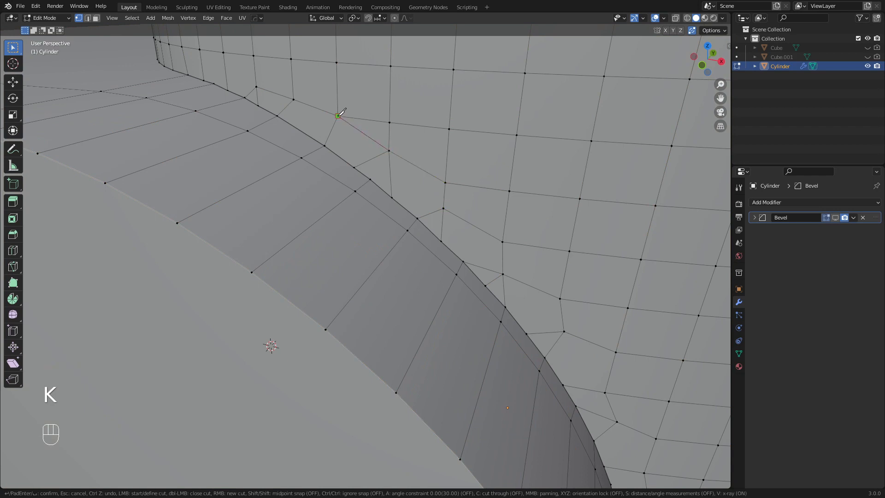
pyautogui.press('Return')
pyautogui.press('Tab')
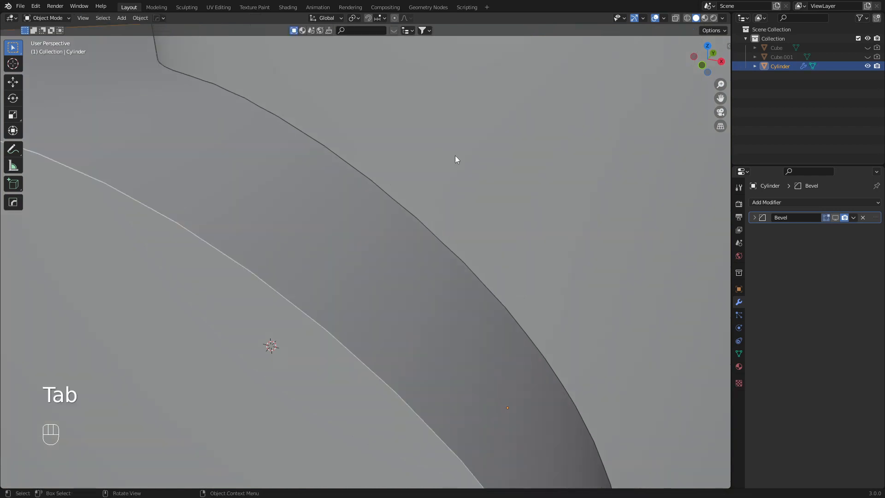
pyautogui.click(837, 218)
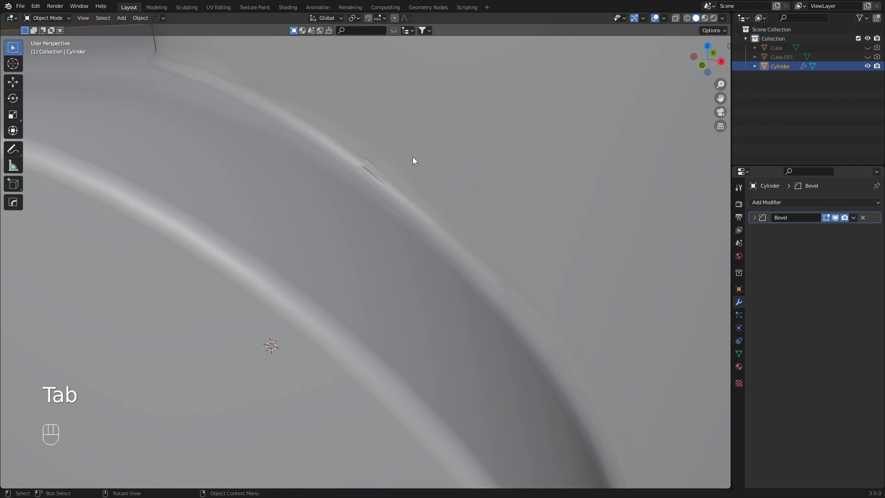
# Remove the newly cut edge from the five-sided face and check the bevel in Object Mode
pyautogui.press('Tab')
pyautogui.press('2')
pyautogui.press('x')
pyautogui.click(469, 148)
pyautogui.press('Tab')
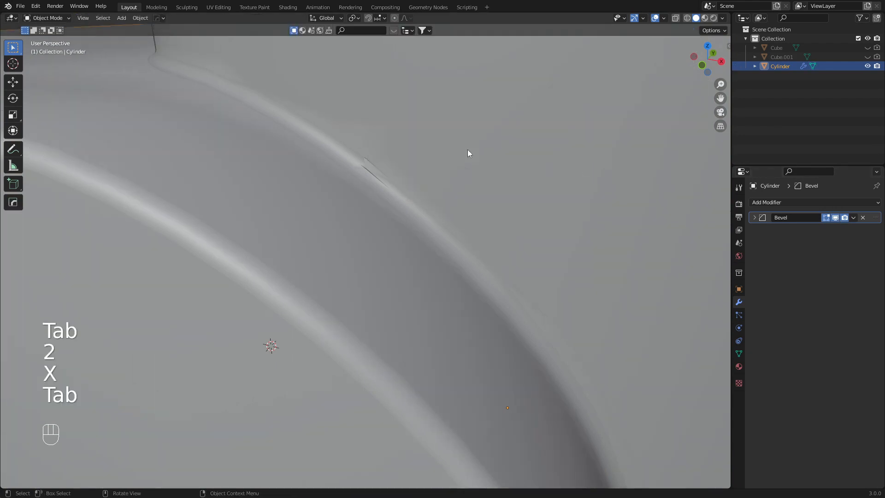
# Hide the Bevel modifier in Edit Mode and slide the seam vertex beside the five-sided face back up along the seam
pyautogui.click(836, 218)
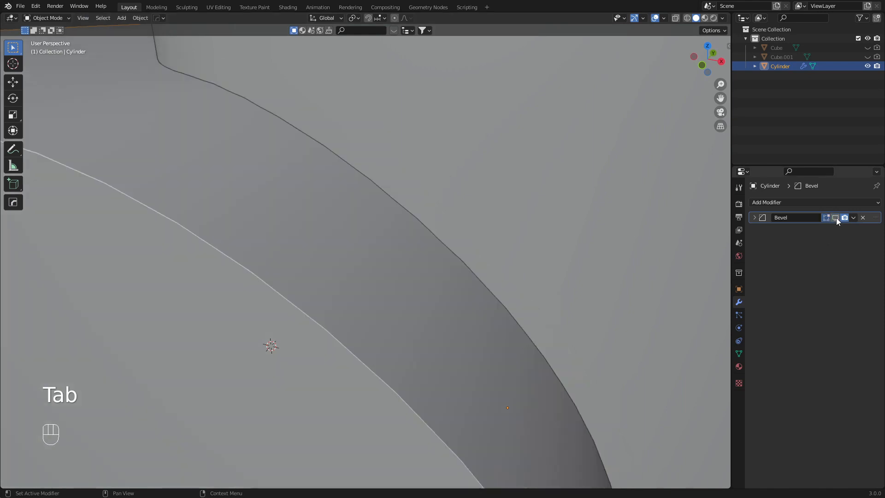
pyautogui.click(837, 217)
pyautogui.press('Tab')
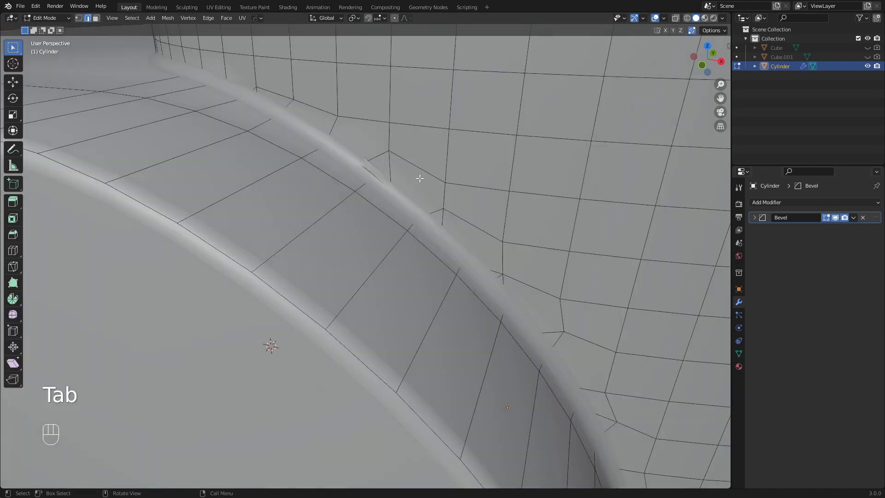
pyautogui.click(836, 217)
pyautogui.press('1')
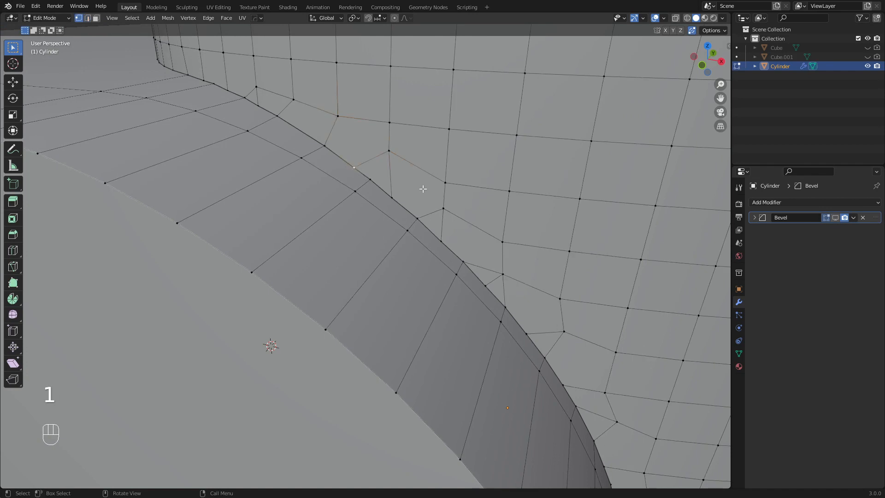
pyautogui.press('g')
pyautogui.press('g')
pyautogui.click(414, 183)
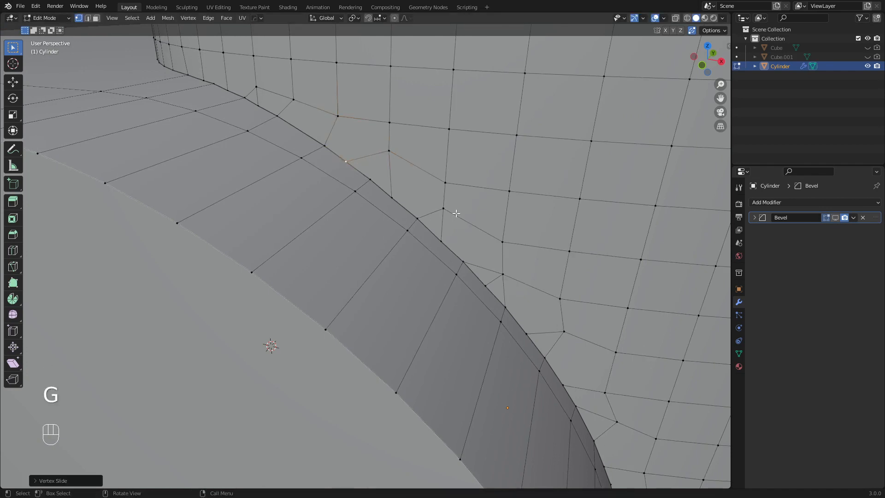
# Check the upper seam with the Bevel modifier in Object Mode, hide the modifier and return to Edit Mode
pyautogui.scroll(-5, 457, 213)
pyautogui.press('Tab')
pyautogui.click(835, 217)
pyautogui.click(836, 219)
pyautogui.press('Tab')
# Slide the isolated seam vertex on the lower part of the block down along the seam to even the spacing
pyautogui.keyDown('shift'); pyautogui.moveTo(558, 258); pyautogui.dragTo(251, 395, button='middle'); pyautogui.keyUp('shift')
pyautogui.scroll(-3, 285, 354)
pyautogui.moveTo(284, 354); pyautogui.dragTo(427, 330, button='middle')
pyautogui.keyDown('shift'); pyautogui.moveTo(424, 376); pyautogui.dragTo(403, 289, button='middle'); pyautogui.keyUp('shift')
pyautogui.moveTo(401, 353); pyautogui.dragTo(397, 288, button='middle')
pyautogui.keyDown('shift'); pyautogui.moveTo(404, 336); pyautogui.dragTo(400, 238, button='middle'); pyautogui.keyUp('shift')
pyautogui.moveTo(400, 237); pyautogui.dragTo(420, 256, button='middle')
pyautogui.scroll(4, 381, 249)
pyautogui.moveTo(419, 255)
pyautogui.mouseDown(button='middle')
pyautogui.moveTo(409, 266)
pyautogui.moveTo(425, 266)
pyautogui.moveTo(406, 253)
pyautogui.mouseUp(button='middle')
pyautogui.scroll(5, 408, 266)
pyautogui.press('g')
pyautogui.press('g')
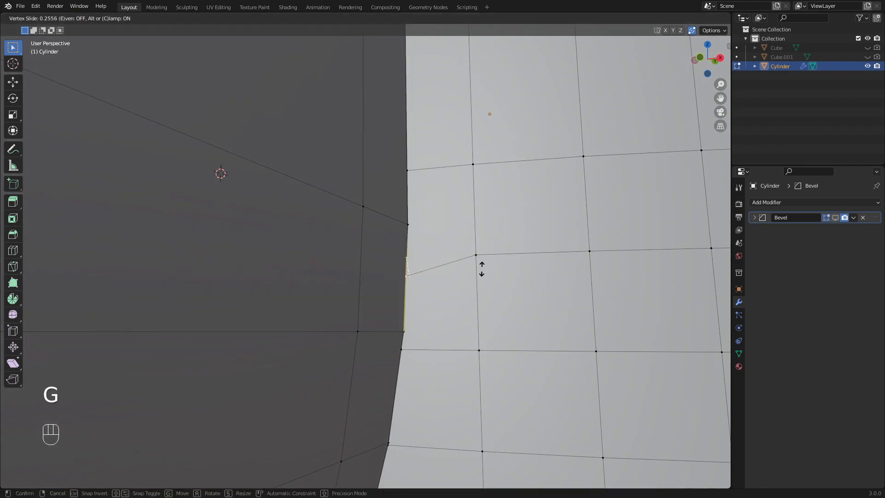
pyautogui.click(482, 269)
# Merge the next two close pairs of seam vertices below the moved vertex, each pair at its own center
pyautogui.moveTo(382, 323); pyautogui.dragTo(404, 359)
pyautogui.press('m')
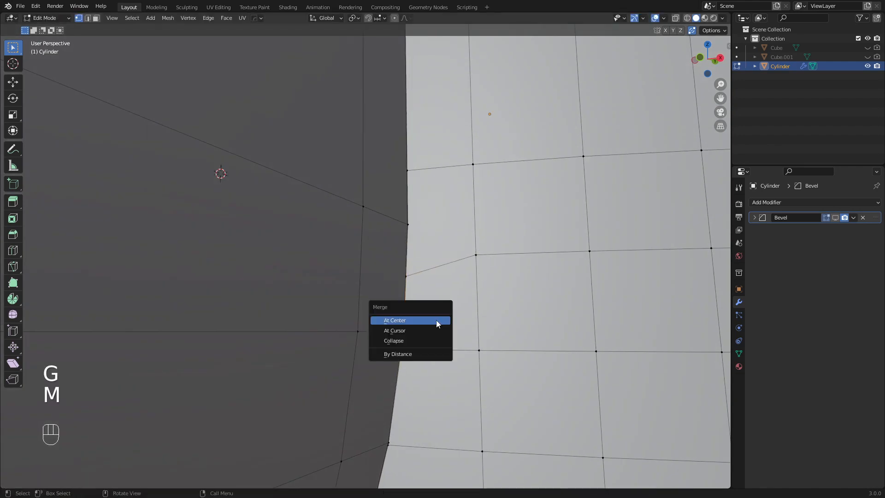
pyautogui.click(436, 320)
pyautogui.keyDown('shift'); pyautogui.moveTo(437, 320); pyautogui.dragTo(382, 242, button='middle'); pyautogui.keyUp('shift')
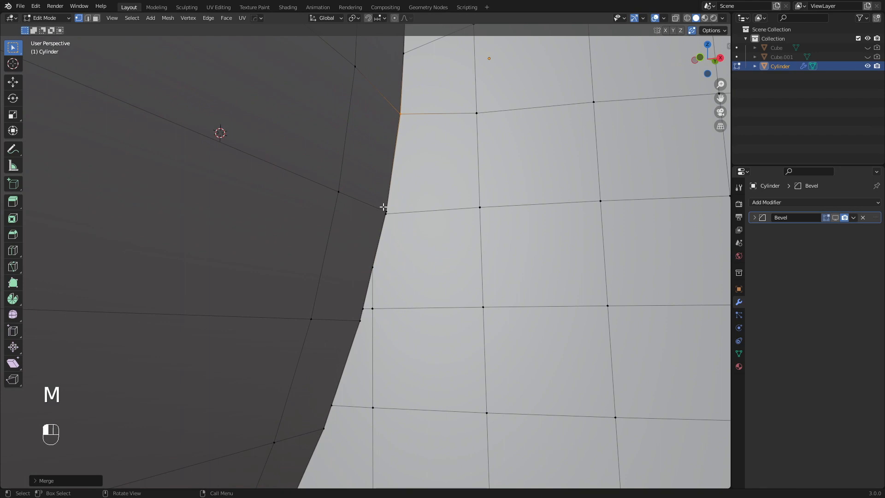
pyautogui.click(384, 207)
pyautogui.press('m')
pyautogui.click(429, 226)
# Slide the face vertex crowding the lower seam outward, away from the block's edge
pyautogui.keyDown('shift'); pyautogui.moveTo(430, 227); pyautogui.dragTo(414, 250, button='middle'); pyautogui.keyUp('shift')
pyautogui.click(392, 240)
pyautogui.press('g')
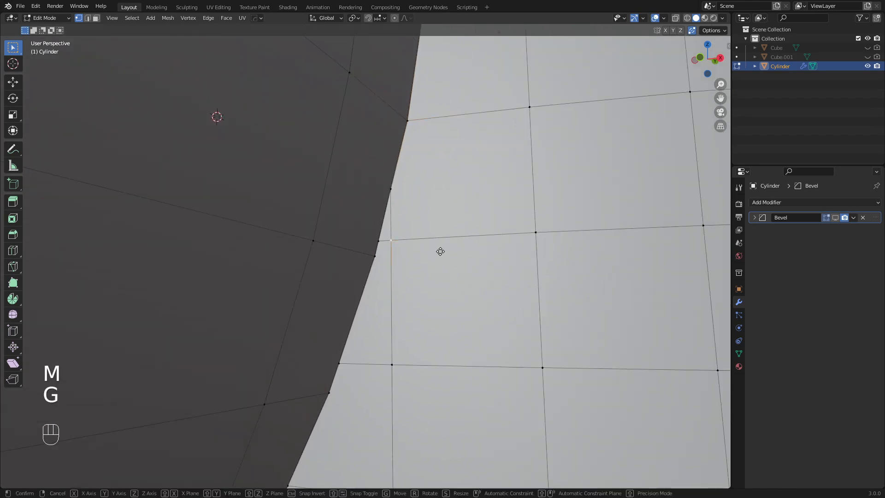
pyautogui.press('g')
pyautogui.click(466, 263)
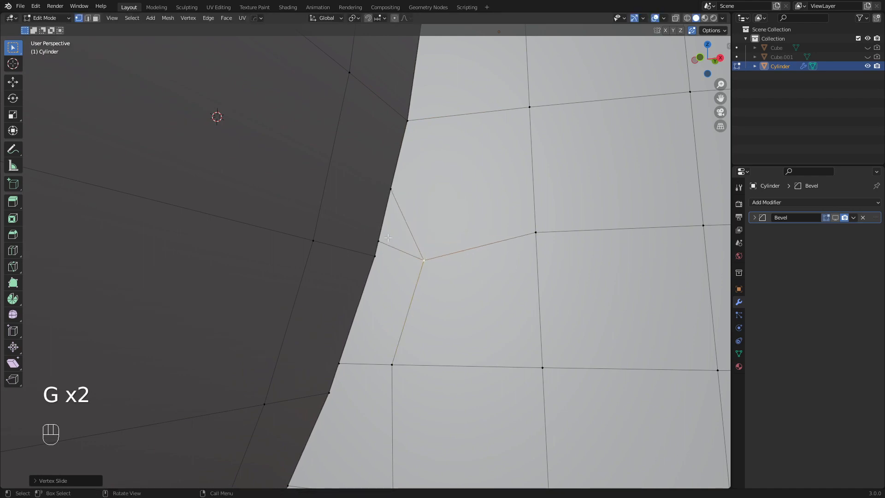
# Merge the two seam vertices beside the moved face vertex at their center
pyautogui.click(372, 245)
pyautogui.press('g')
pyautogui.rightClick(415, 247)
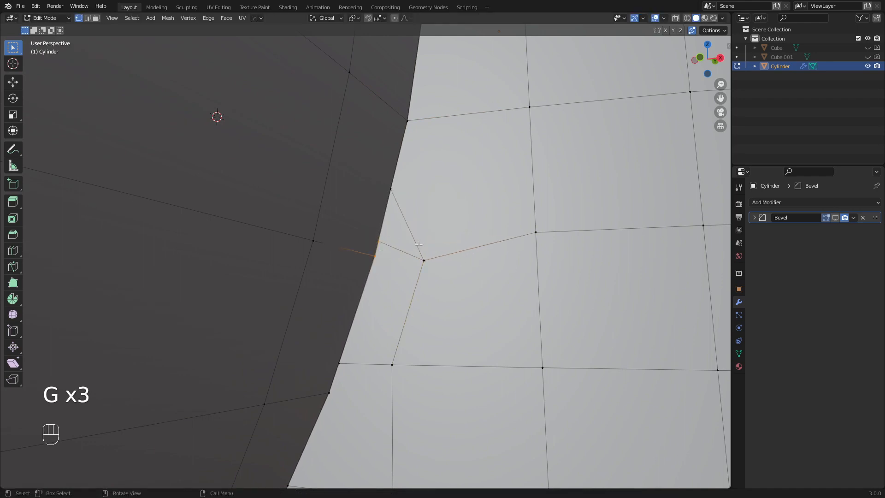
pyautogui.press('m')
pyautogui.click(445, 233)
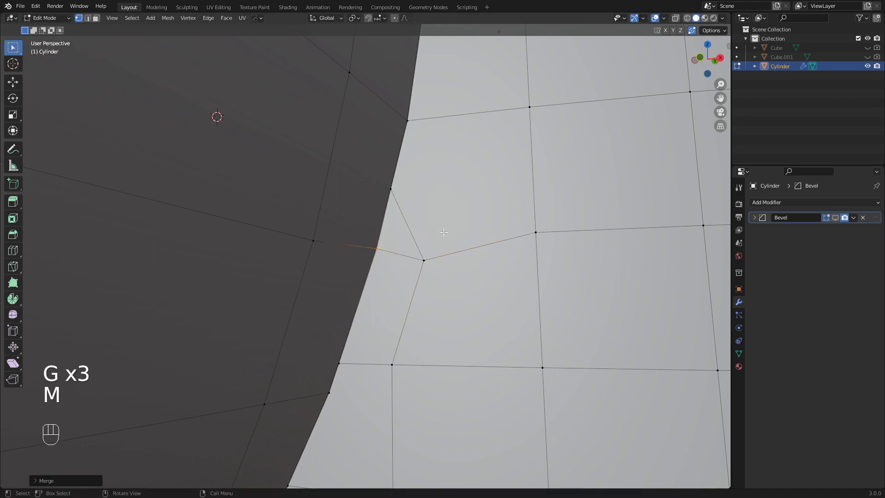
pyautogui.click(373, 249)
# Merge the close pair of seam vertices on the row below the moved face vertex at its center
pyautogui.scroll(-4, 436, 326)
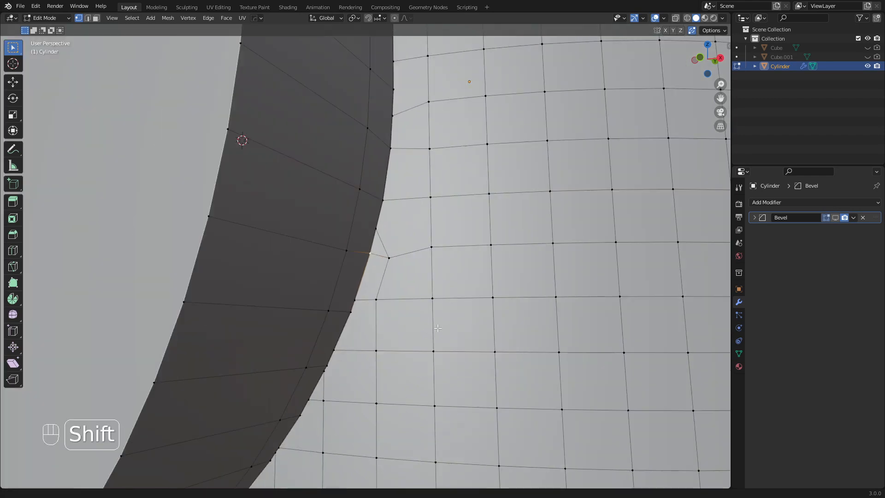
pyautogui.keyDown('shift'); pyautogui.moveTo(438, 328); pyautogui.dragTo(460, 242, button='middle'); pyautogui.keyUp('shift')
pyautogui.scroll(3, 460, 242)
pyautogui.keyDown('shift'); pyautogui.moveTo(379, 189); pyautogui.dragTo(380, 236, button='middle'); pyautogui.keyUp('shift')
pyautogui.moveTo(369, 234); pyautogui.dragTo(382, 250)
pyautogui.press('m')
pyautogui.click(412, 254)
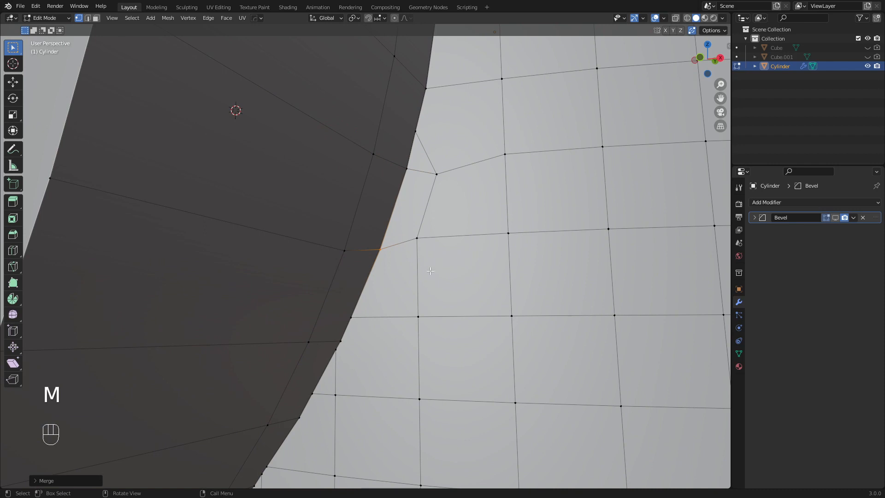
# Merge the next close pair of seam vertices down the block's lower curve at its center
pyautogui.keyDown('shift'); pyautogui.moveTo(336, 400); pyautogui.dragTo(390, 269, button='middle'); pyautogui.keyUp('shift')
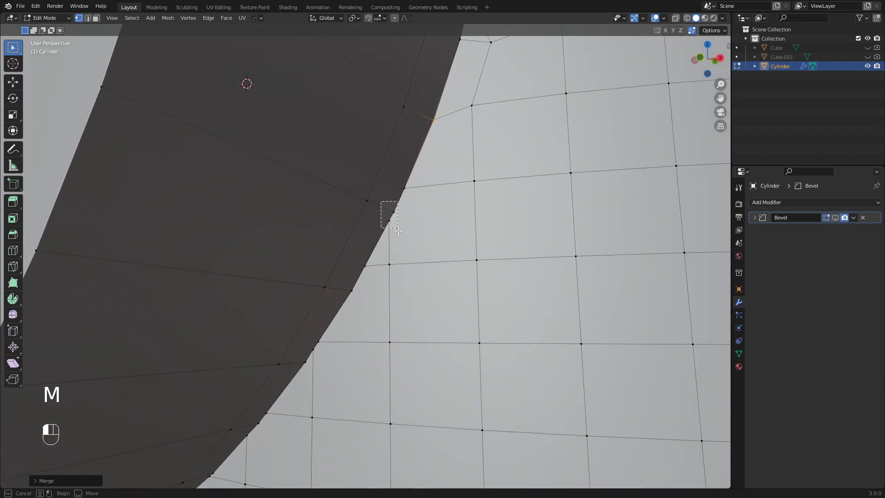
pyautogui.click(392, 212)
pyautogui.press('m')
pyautogui.click(412, 236)
# Slide the cylinder face vertex crowding the seam below the merged pair outward, away from the block's edge
pyautogui.keyDown('shift'); pyautogui.moveTo(384, 333); pyautogui.dragTo(417, 277, button='middle'); pyautogui.keyUp('shift')
pyautogui.moveTo(417, 278); pyautogui.dragTo(413, 202, button='middle')
pyautogui.click(431, 193)
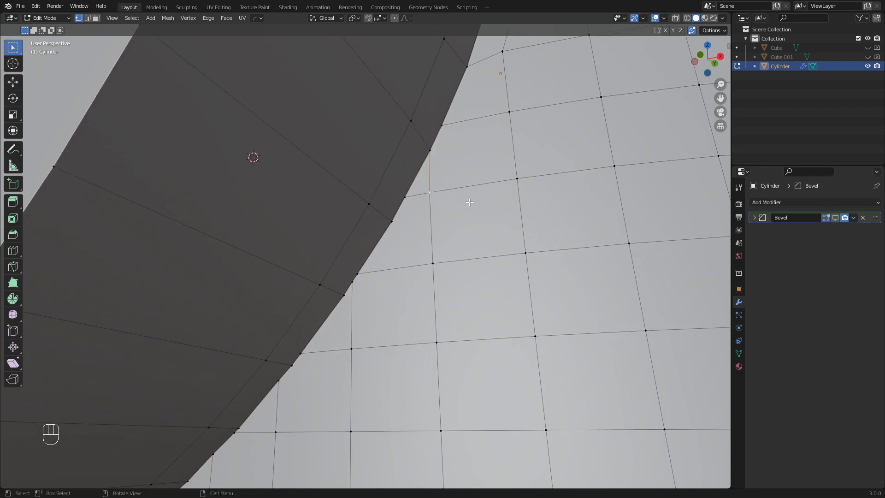
pyautogui.press('g')
pyautogui.press('g')
pyautogui.click(483, 205)
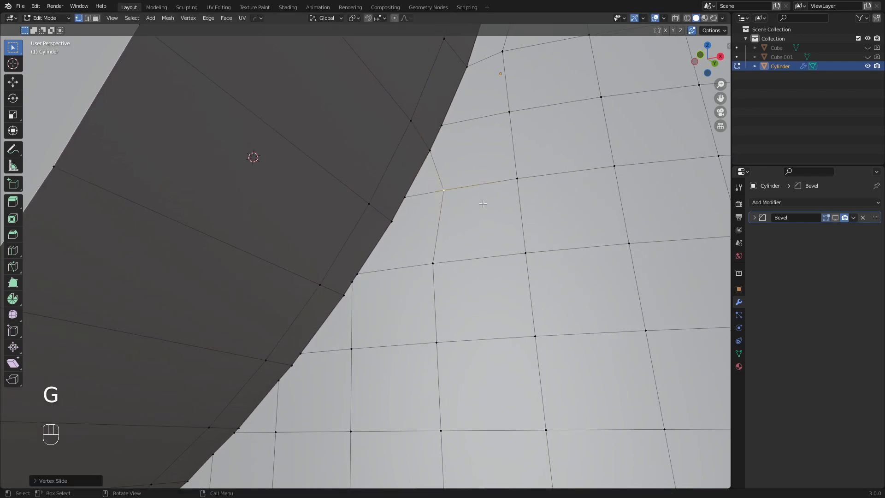
# Merge the close pair of seam vertices below the moved face vertex at its center, and slide the seam vertex above it up the edge
pyautogui.keyDown('shift'); pyautogui.moveTo(406, 286); pyautogui.dragTo(419, 261, button='middle'); pyautogui.keyUp('shift')
pyautogui.scroll(2, 384, 245)
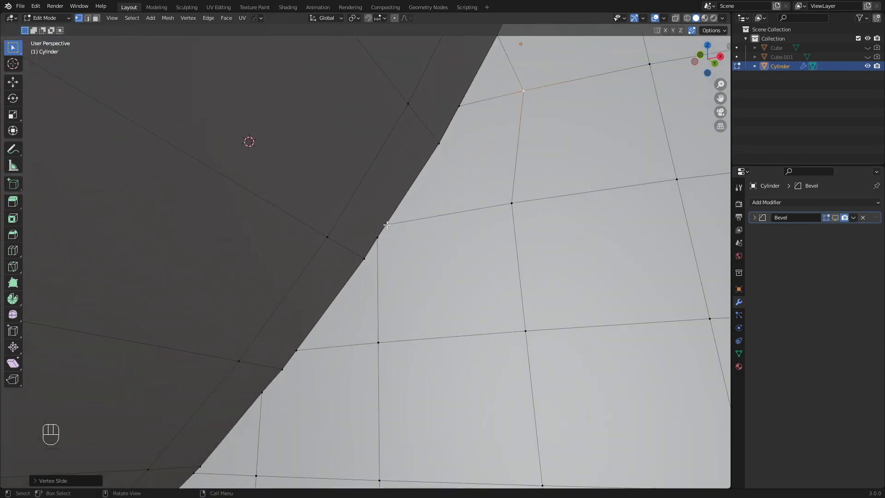
pyautogui.keyDown('shift'); pyautogui.moveTo(357, 232); pyautogui.dragTo(384, 263); pyautogui.keyUp('shift')
pyautogui.press('m')
pyautogui.click(418, 265)
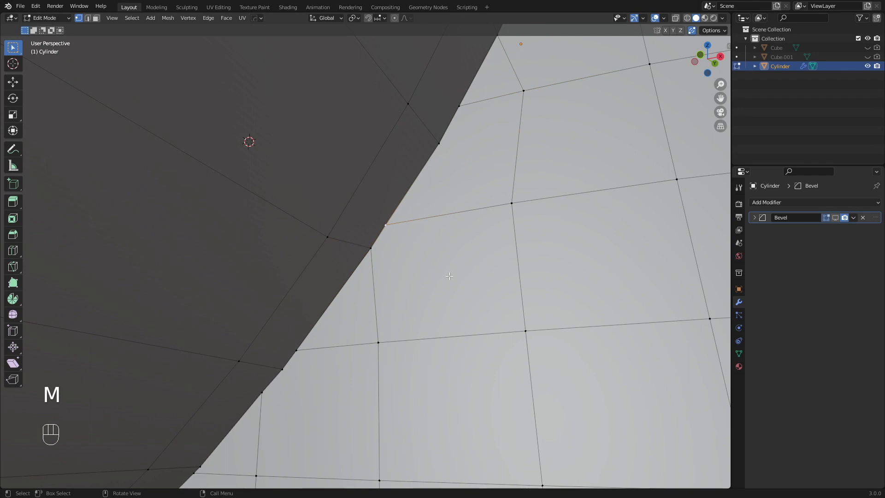
pyautogui.press('g')
pyautogui.press('g')
pyautogui.click(464, 260)
# Slide the upper vertex of the next crowded seam cluster farther up along the block's edge
pyautogui.scroll(-4, 461, 265)
pyautogui.keyDown('shift'); pyautogui.moveTo(438, 313); pyautogui.dragTo(414, 267, button='middle'); pyautogui.keyUp('shift')
pyautogui.scroll(2, 413, 267)
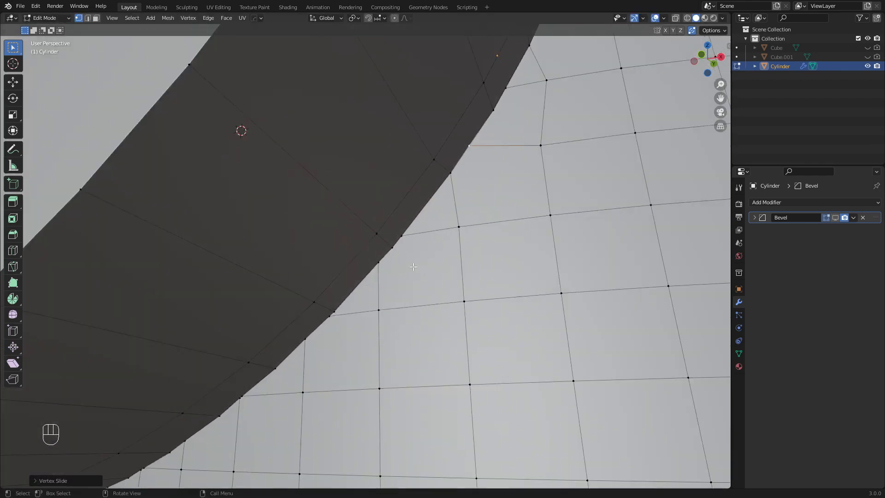
pyautogui.scroll(1, 414, 267)
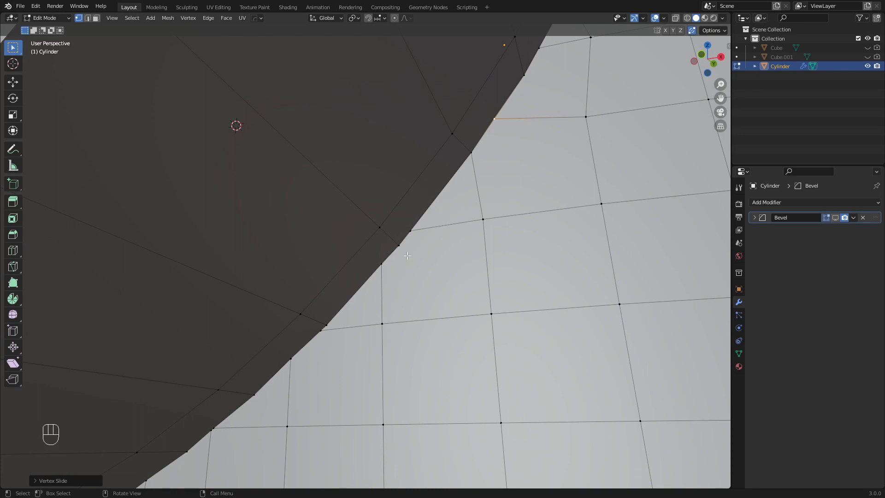
pyautogui.click(418, 235)
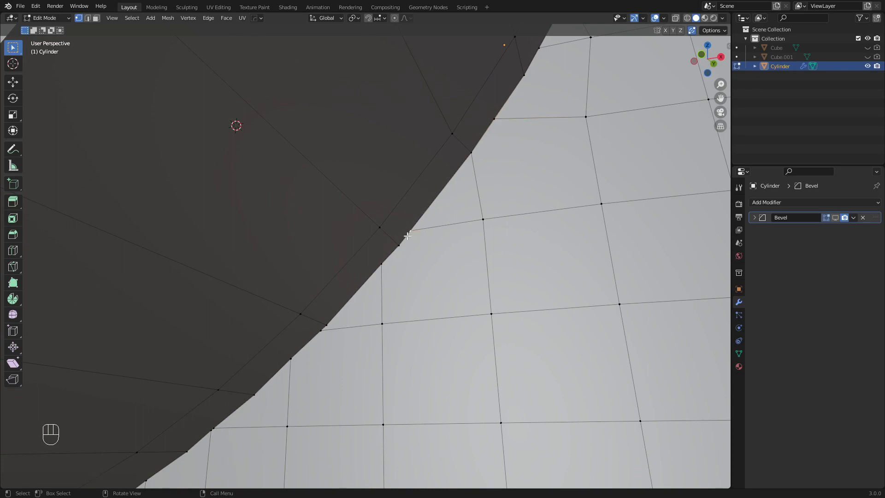
pyautogui.press('g')
pyautogui.press('g')
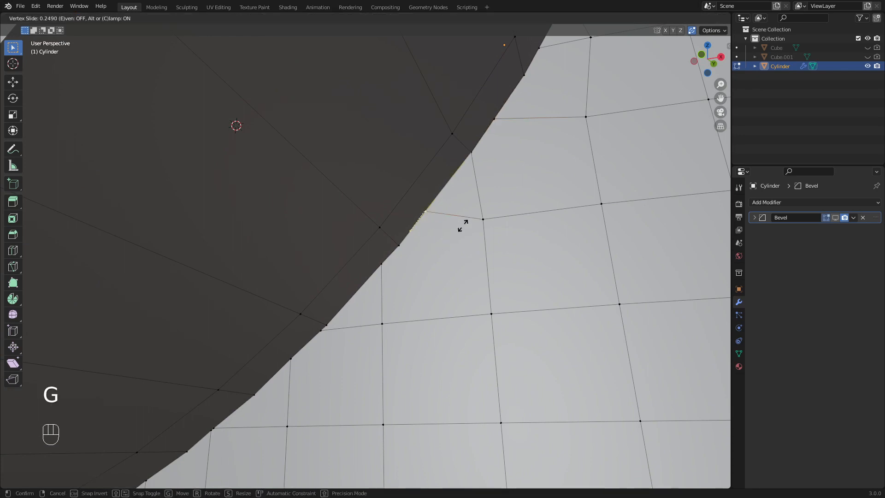
pyautogui.click(463, 223)
# Merge the close pair of seam vertices just below the slid vertex at its center
pyautogui.moveTo(374, 242); pyautogui.dragTo(409, 275)
pyautogui.press('m')
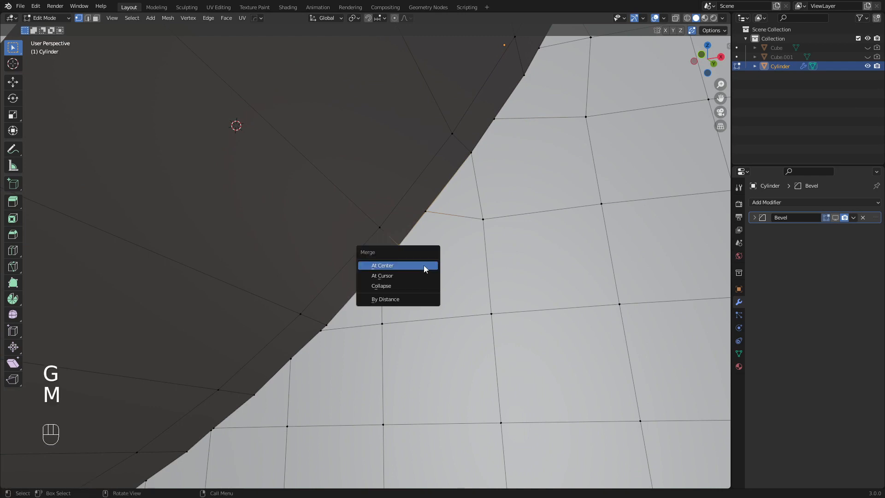
pyautogui.click(425, 265)
pyautogui.keyDown('shift'); pyautogui.moveTo(418, 326); pyautogui.dragTo(458, 248, button='middle'); pyautogui.keyUp('shift')
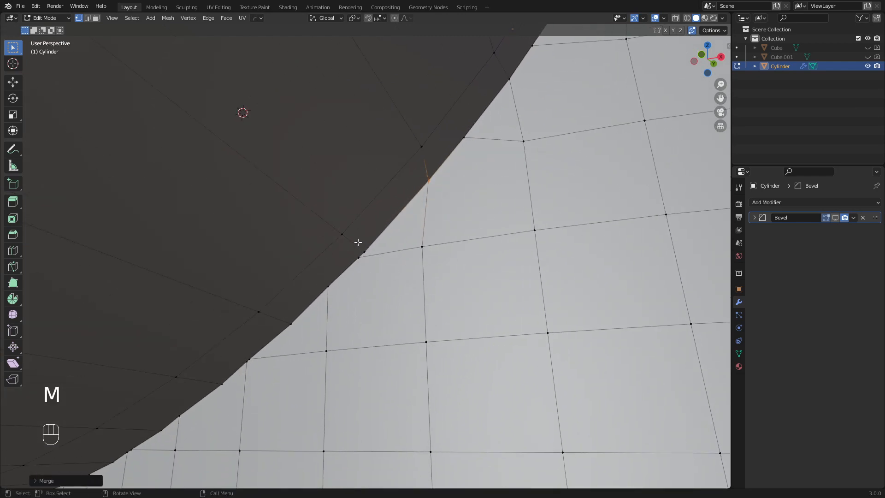
# Merge the next two close pairs of seam vertices down the curve, each pair at its own center
pyautogui.click(362, 254)
pyautogui.press('m')
pyautogui.click(395, 257)
pyautogui.keyDown('shift'); pyautogui.moveTo(396, 256); pyautogui.dragTo(466, 199, button='middle'); pyautogui.keyUp('shift')
pyautogui.moveTo(379, 239); pyautogui.dragTo(379, 247, button='middle')
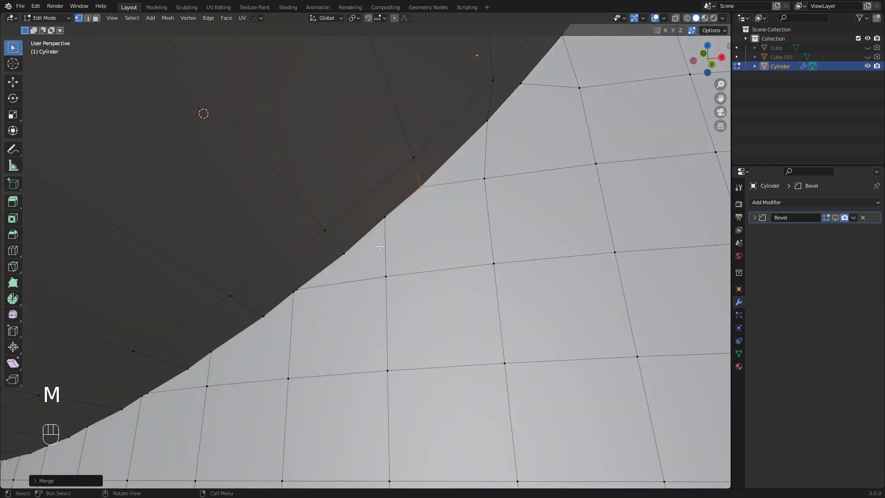
pyautogui.keyDown('shift'); pyautogui.moveTo(489, 204); pyautogui.dragTo(368, 226, button='middle'); pyautogui.keyUp('shift')
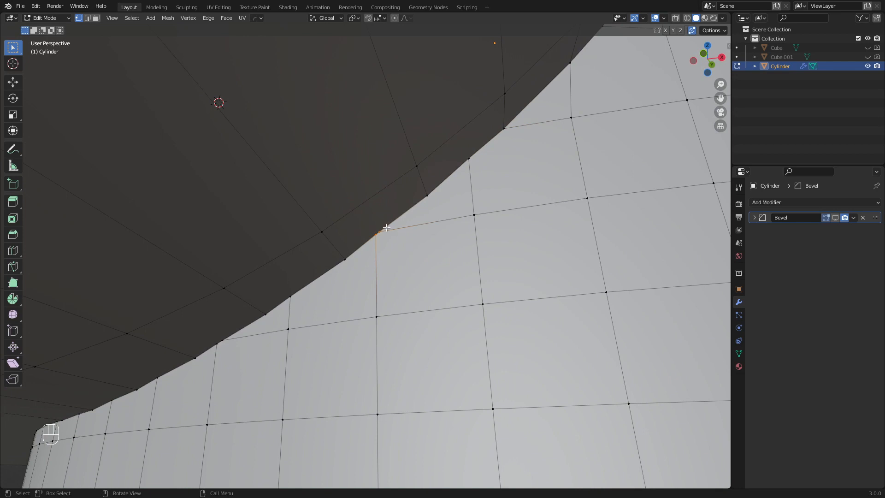
pyautogui.press('m')
pyautogui.click(414, 230)
# Preview the beveled seam in Object Mode, and return to Edit Mode with the Bevel modifier hidden in the viewport
pyautogui.press('Tab')
pyautogui.click(835, 217)
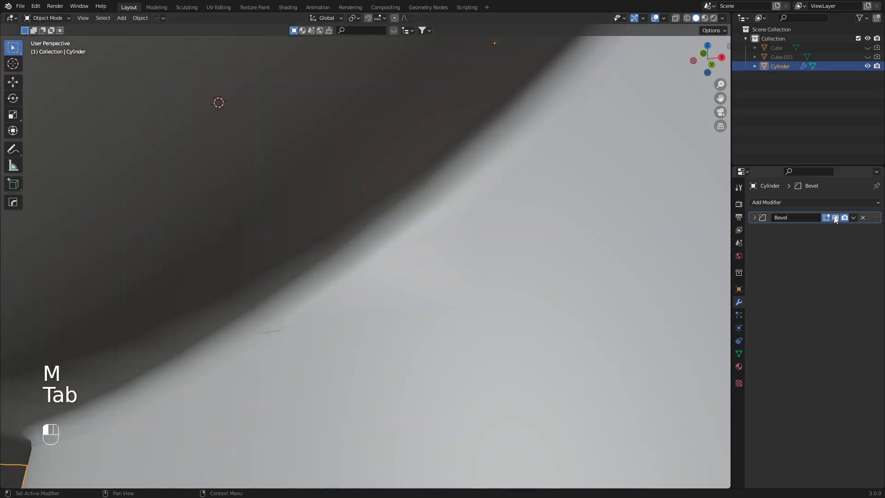
pyautogui.click(836, 218)
pyautogui.press('Tab')
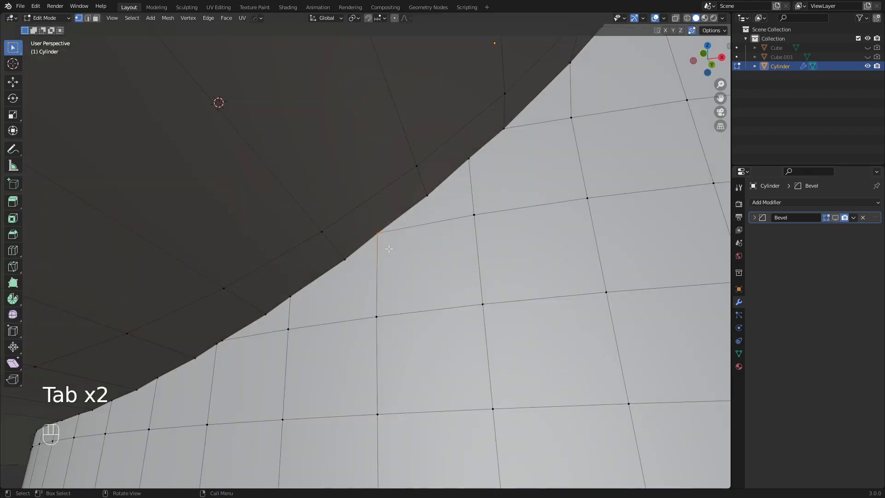
# Clear the selection and slide the cylinder face vertex just under the lower seam downward, away from the block's edge
pyautogui.press('a')
pyautogui.press('a')
pyautogui.keyDown('shift'); pyautogui.moveTo(402, 279); pyautogui.dragTo(425, 260, button='middle'); pyautogui.keyUp('shift')
pyautogui.moveTo(426, 261); pyautogui.dragTo(394, 241, button='middle')
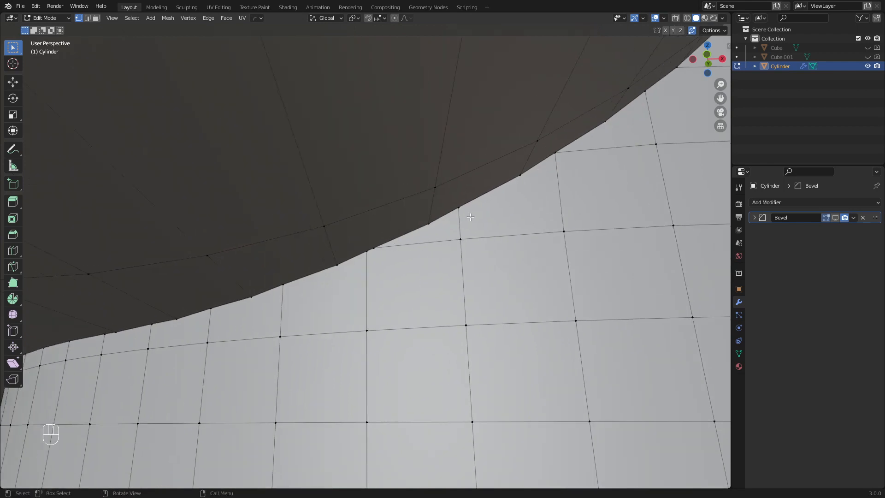
pyautogui.press('g')
pyautogui.press('g')
pyautogui.click(493, 252)
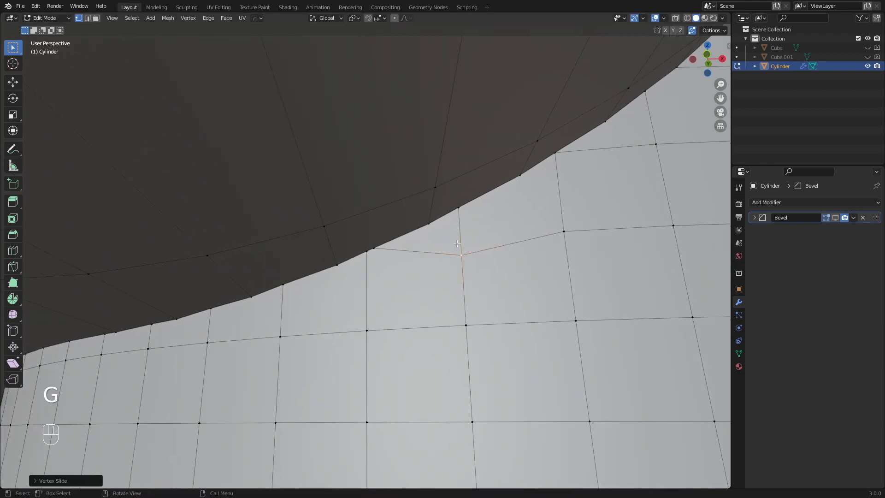
# Merge the close pair of seam vertices beside the lowered face vertex at its center
pyautogui.click(363, 243)
pyautogui.press('m')
pyautogui.click(404, 259)
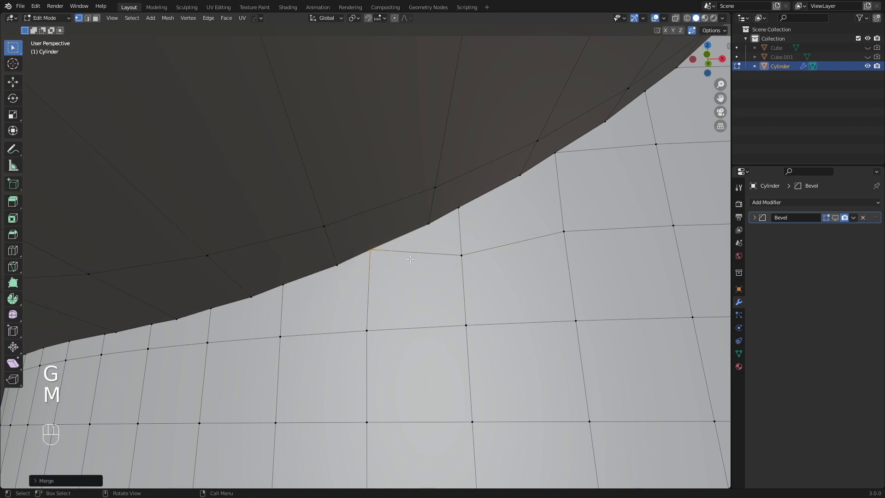
pyautogui.keyDown('shift'); pyautogui.moveTo(349, 278); pyautogui.dragTo(307, 263, button='middle'); pyautogui.keyUp('shift')
# Merge the close seam vertices farther along the block's underside at their center
pyautogui.moveTo(360, 228); pyautogui.dragTo(403, 255)
pyautogui.moveTo(388, 262); pyautogui.dragTo(405, 251, button='middle')
pyautogui.press('m')
pyautogui.click(403, 249)
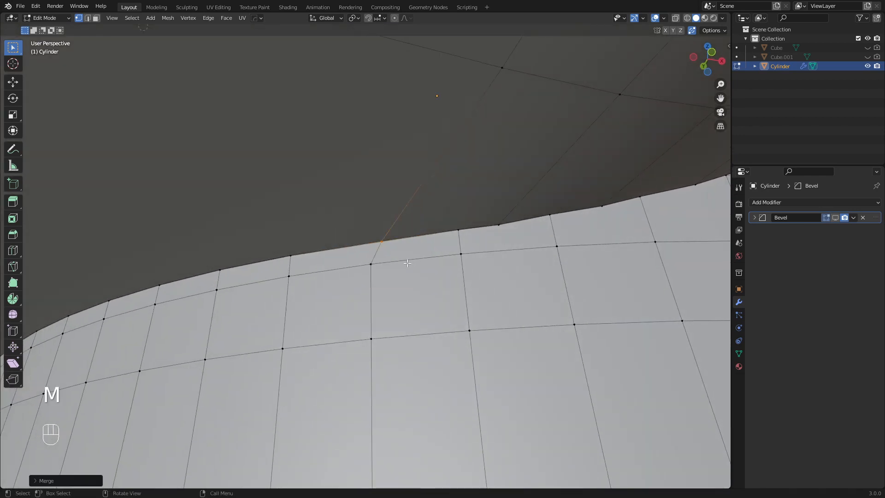
# Return to Object Mode and show the Bevel modifier in the viewport
pyautogui.moveTo(386, 249); pyautogui.dragTo(391, 256, button='middle')
pyautogui.moveTo(323, 280); pyautogui.dragTo(299, 278, button='middle')
pyautogui.scroll(-3, 397, 263)
pyautogui.keyDown('shift'); pyautogui.moveTo(478, 248); pyautogui.dragTo(477, 282, button='middle'); pyautogui.keyUp('shift')
pyautogui.press('Tab')
pyautogui.click(835, 218)
# Examine the beveled seam on both sides of the block, its top face shading and the Bevel modifier's settings
pyautogui.moveTo(456, 240); pyautogui.dragTo(403, 257, button='middle')
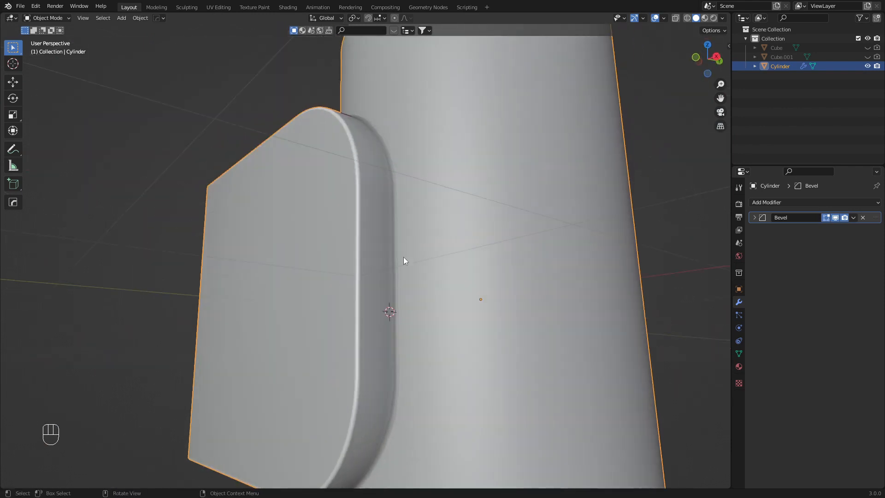
pyautogui.keyDown('shift'); pyautogui.moveTo(443, 300); pyautogui.dragTo(404, 228, button='middle'); pyautogui.keyUp('shift')
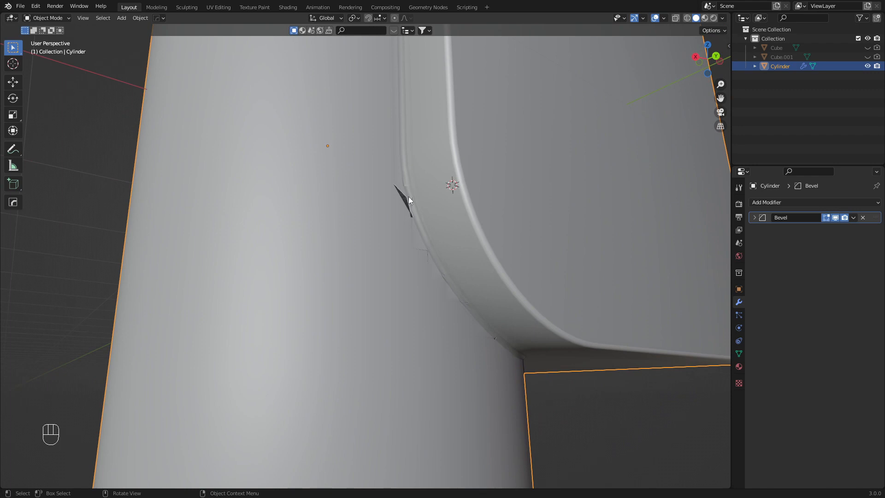
pyautogui.moveTo(301, 233); pyautogui.dragTo(370, 203, button='middle')
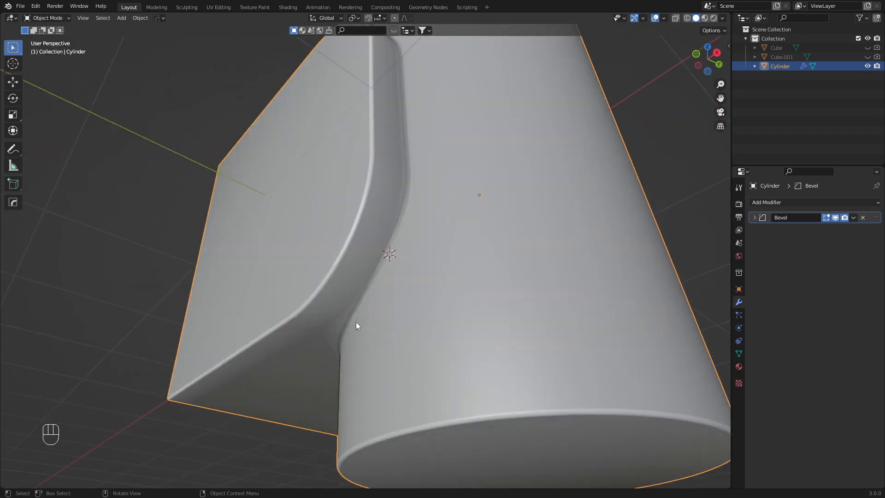
pyautogui.moveTo(422, 179); pyautogui.dragTo(454, 276, button='middle')
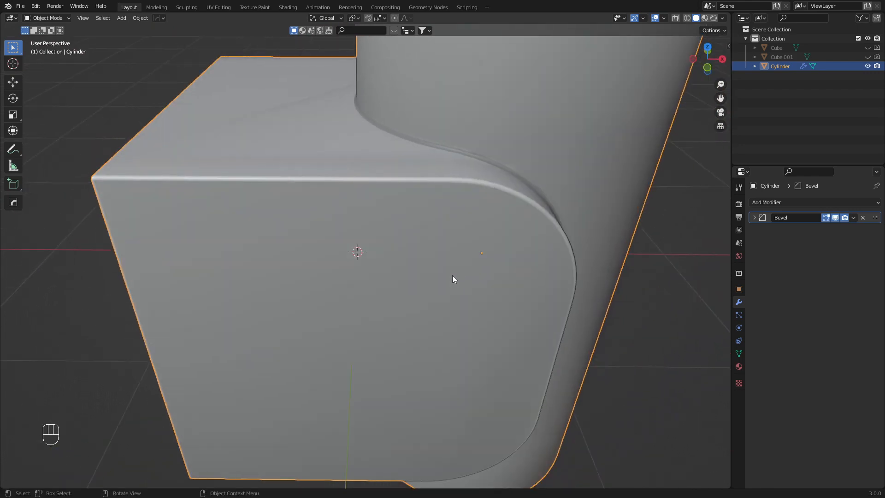
pyautogui.click(755, 218)
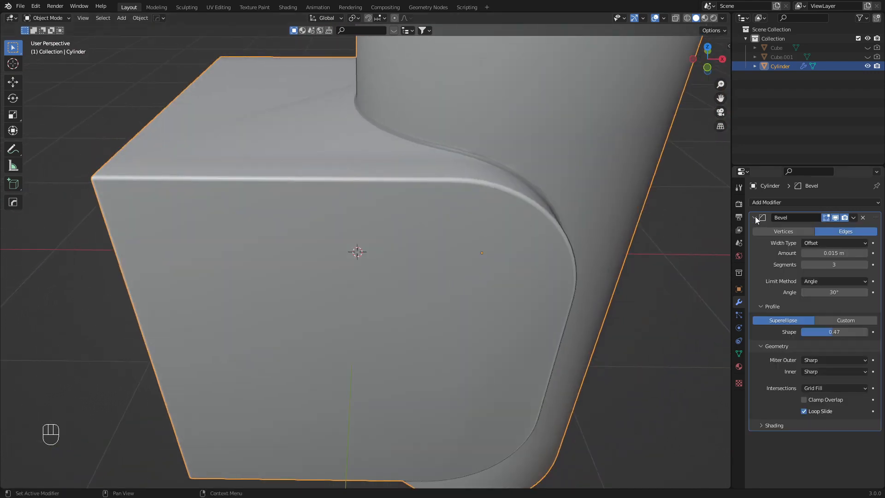
pyautogui.click(755, 218)
pyautogui.moveTo(330, 153); pyautogui.dragTo(363, 183, button='middle')
pyautogui.keyDown('shift'); pyautogui.moveTo(283, 134); pyautogui.dragTo(377, 198, button='middle'); pyautogui.keyUp('shift')
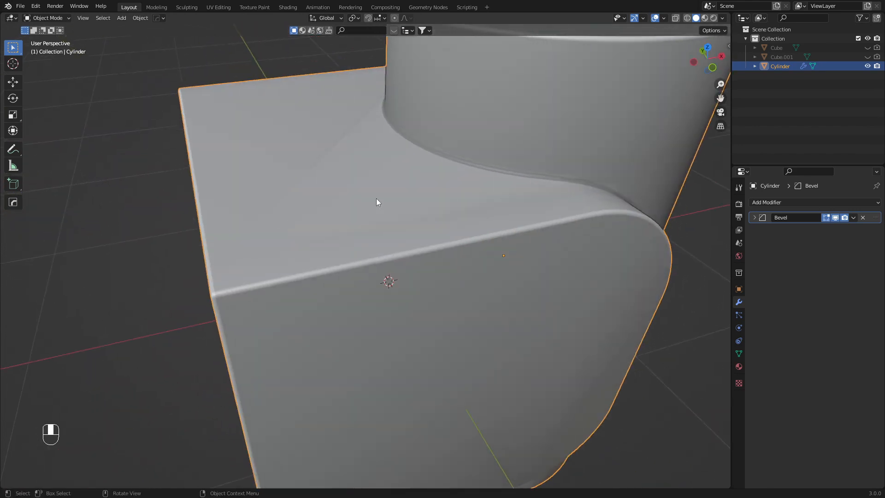
# Add a Weighted Normal modifier to the cylinder after the Bevel
pyautogui.click(769, 202)
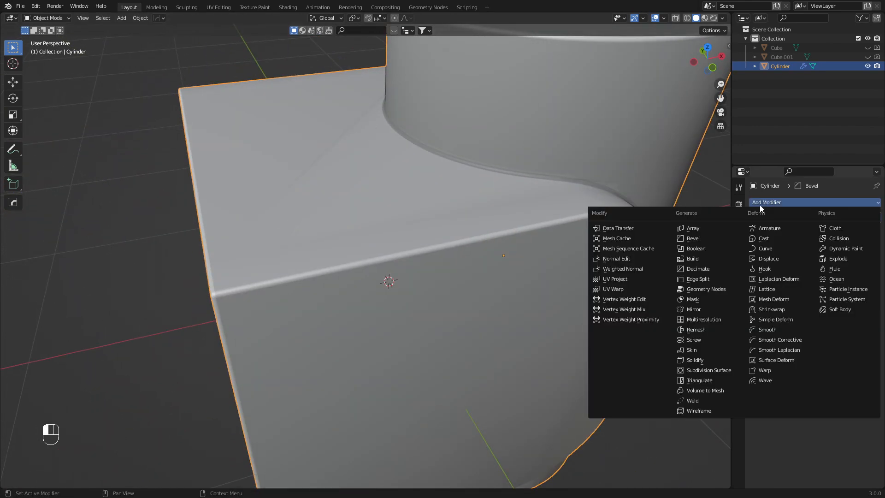
pyautogui.click(637, 269)
pyautogui.keyDown('shift'); pyautogui.moveTo(623, 267); pyautogui.dragTo(570, 264, button='middle'); pyautogui.keyUp('shift')
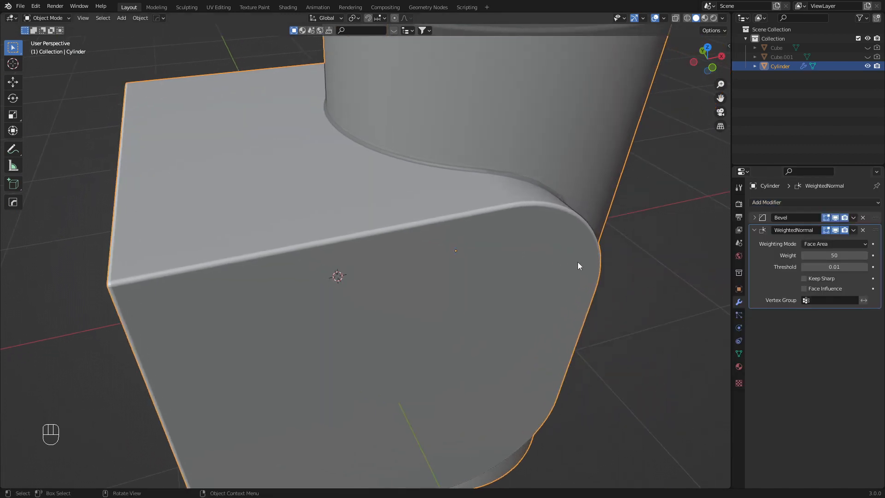
pyautogui.keyDown('shift'); pyautogui.moveTo(618, 233); pyautogui.dragTo(406, 235, button='middle'); pyautogui.keyUp('shift')
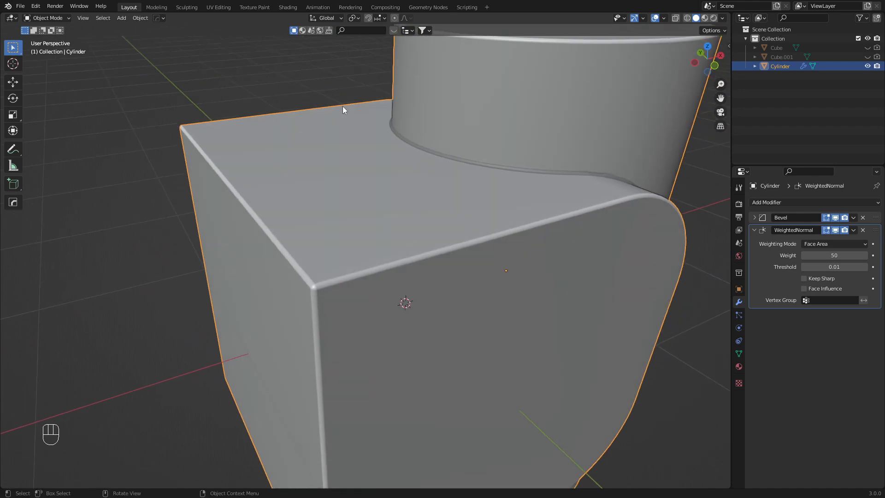
# Collapse the Weighted Normal settings and examine the shading along the seam on both sides of the block
pyautogui.moveTo(610, 271); pyautogui.dragTo(366, 201, button='middle')
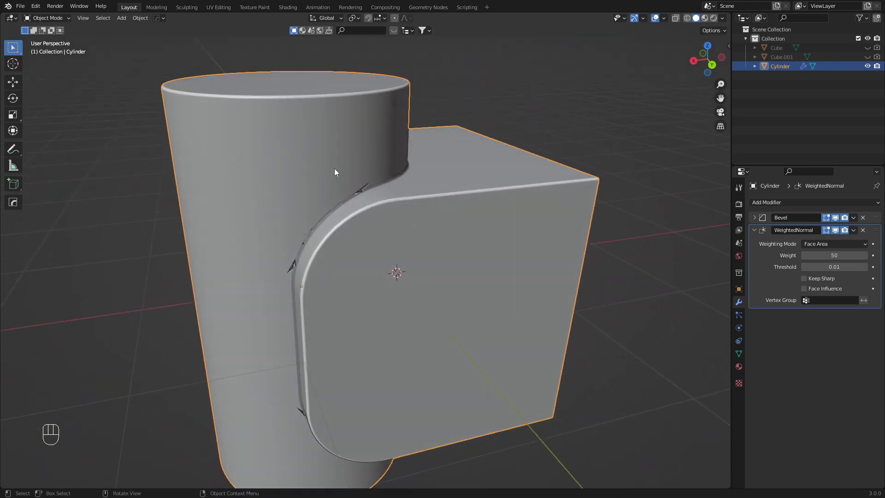
pyautogui.click(754, 231)
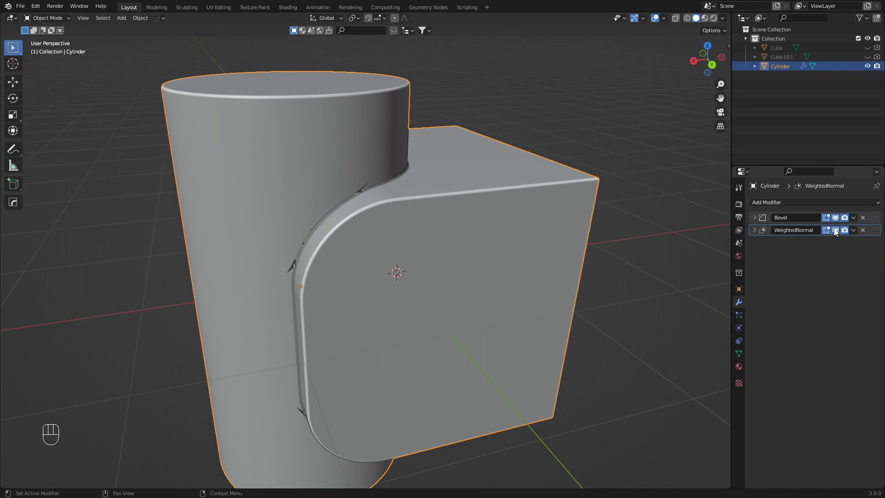
pyautogui.keyDown('shift'); pyautogui.moveTo(432, 233); pyautogui.dragTo(464, 229, button='middle'); pyautogui.keyUp('shift')
pyautogui.scroll(4, 425, 217)
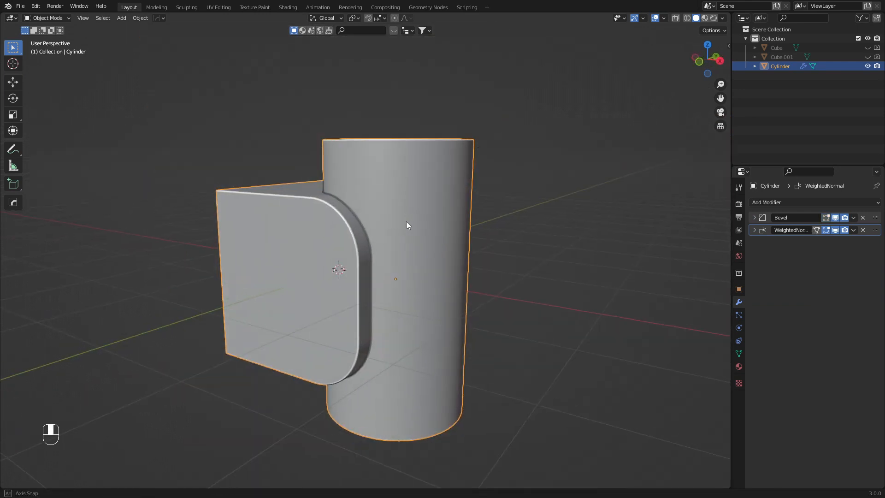
pyautogui.moveTo(391, 220); pyautogui.dragTo(358, 225, button='middle')
pyautogui.scroll(3, 388, 230)
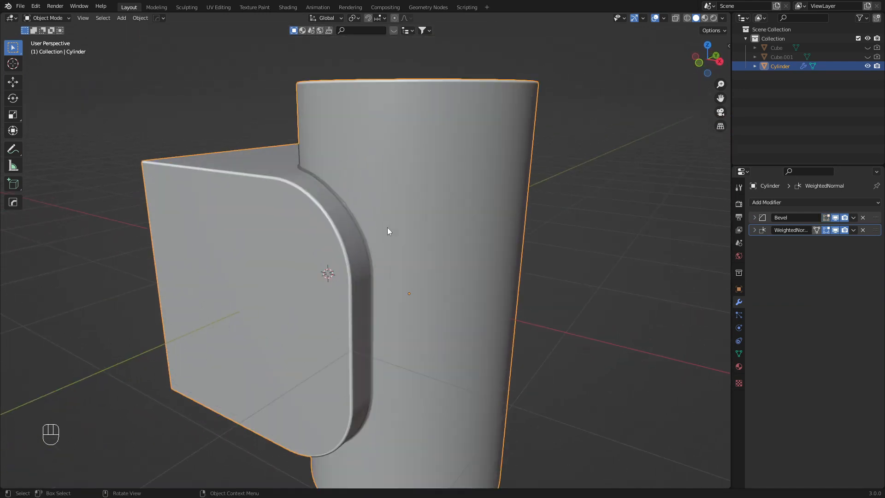
# Enter Edit Mode and hide both the Bevel and Weighted Normal modifiers in the viewport
pyautogui.press('Tab')
pyautogui.scroll(3, 388, 228)
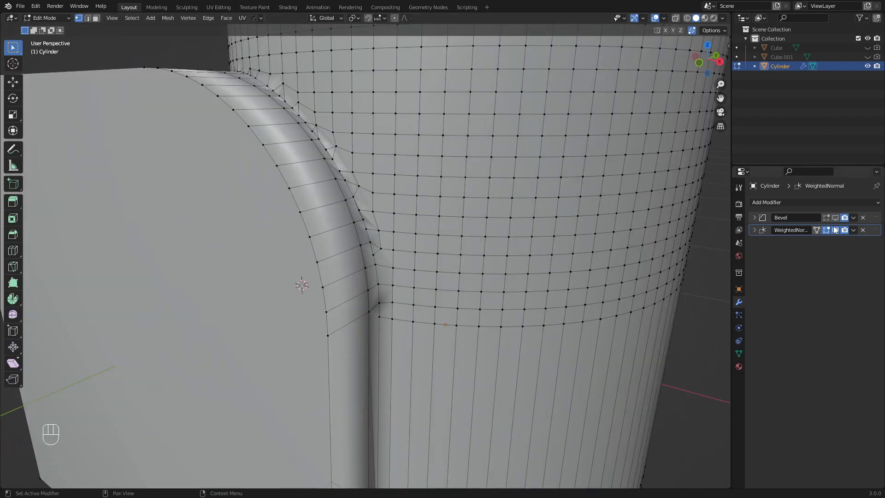
pyautogui.moveTo(835, 217); pyautogui.dragTo(834, 229)
pyautogui.moveTo(420, 208); pyautogui.dragTo(426, 249, button='middle')
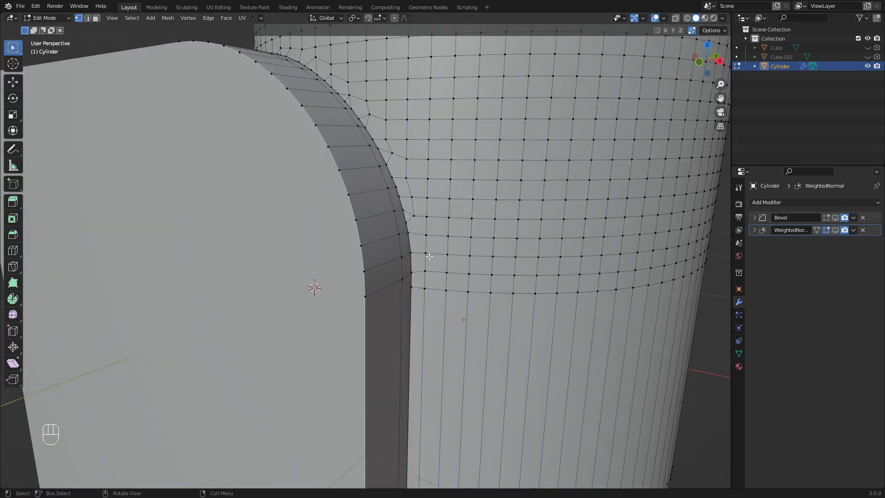
# Examine the seam topology along the block's curved edge on both sides of the cylinder, with nothing selected
pyautogui.keyDown('shift'); pyautogui.moveTo(458, 358); pyautogui.dragTo(436, 192, button='middle'); pyautogui.keyUp('shift')
pyautogui.moveTo(407, 296)
pyautogui.mouseDown(button='middle')
pyautogui.moveTo(425, 250)
pyautogui.moveTo(407, 286)
pyautogui.mouseUp(button='middle')
pyautogui.scroll(-4, 411, 277)
pyautogui.keyDown('shift'); pyautogui.moveTo(422, 253); pyautogui.dragTo(463, 197, button='middle'); pyautogui.keyUp('shift')
pyautogui.scroll(4, 384, 256)
pyautogui.scroll(4, 400, 252)
pyautogui.moveTo(409, 289); pyautogui.dragTo(415, 172, button='middle')
pyautogui.scroll(-5, 415, 207)
pyautogui.press('a')
pyautogui.press('a')
pyautogui.moveTo(421, 214); pyautogui.dragTo(449, 299, button='middle')
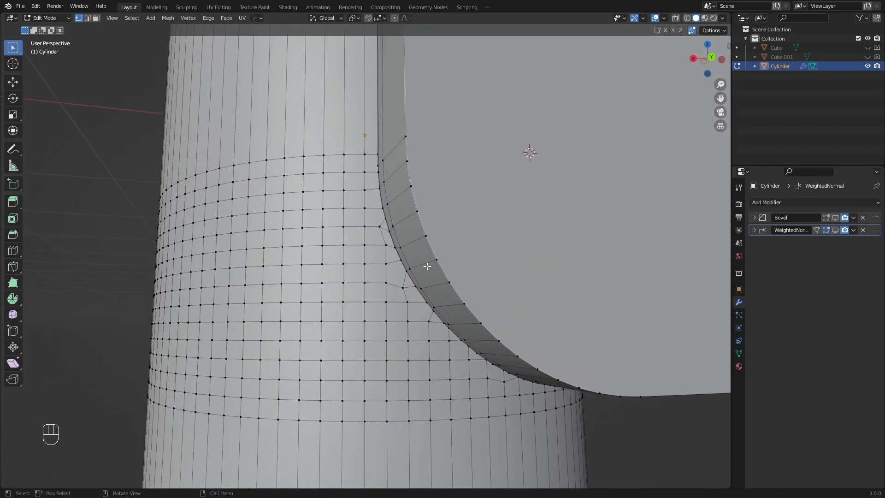
# Return to Object Mode and show both the Bevel and Weighted Normal modifiers in the viewport
pyautogui.press('Tab')
pyautogui.scroll(-2, 427, 267)
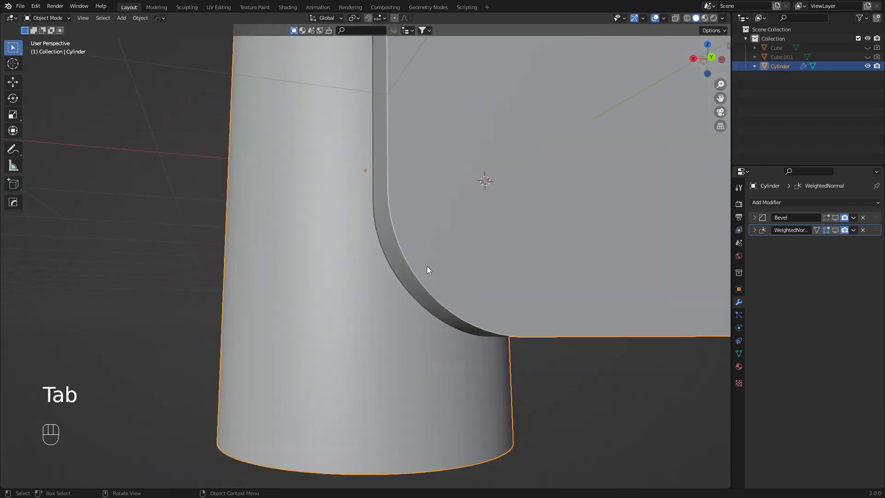
pyautogui.click(826, 217)
pyautogui.click(836, 217)
pyautogui.click(835, 229)
# Examine the bevel shading up close along the curved seam between the block and the cylinder
pyautogui.moveTo(415, 175)
pyautogui.mouseDown(button='middle')
pyautogui.moveTo(394, 173)
pyautogui.moveTo(391, 144)
pyautogui.mouseUp(button='middle')
pyautogui.scroll(3, 535, 250)
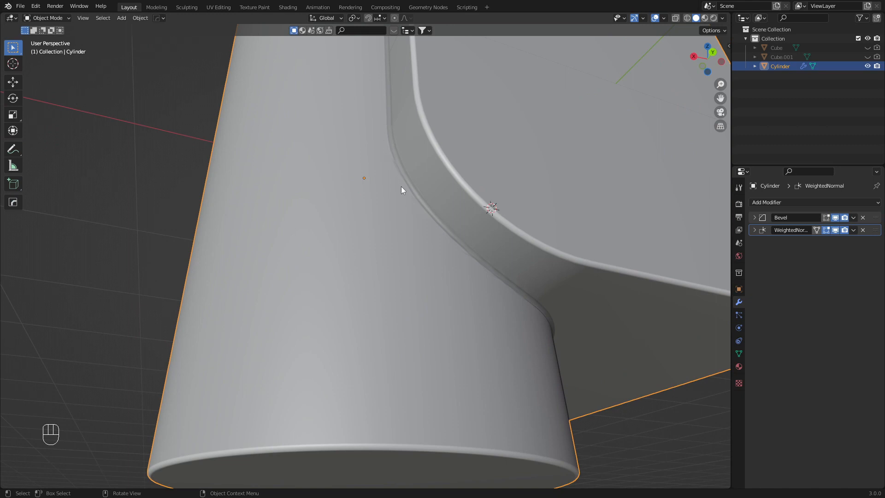
pyautogui.moveTo(405, 181); pyautogui.dragTo(442, 193, button='middle')
pyautogui.scroll(1, 501, 185)
pyautogui.scroll(1, 501, 185)
pyautogui.scroll(1, 405, 215)
pyautogui.moveTo(405, 215); pyautogui.dragTo(478, 188, button='middle')
pyautogui.scroll(1, 430, 190)
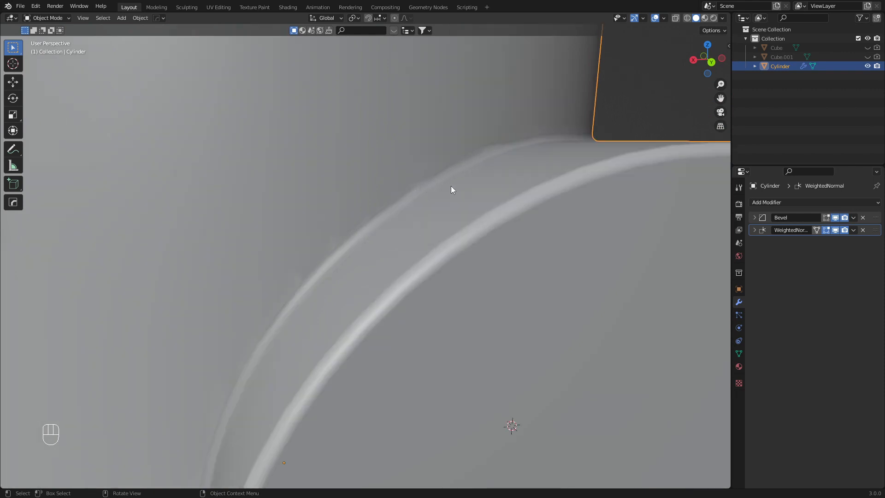
pyautogui.keyDown('shift'); pyautogui.moveTo(451, 190); pyautogui.dragTo(470, 193, button='middle'); pyautogui.keyUp('shift')
# Enter Edit Mode and inspect individual faces along the block's curved seam in face select mode, leaving nothing selected
pyautogui.press('Tab')
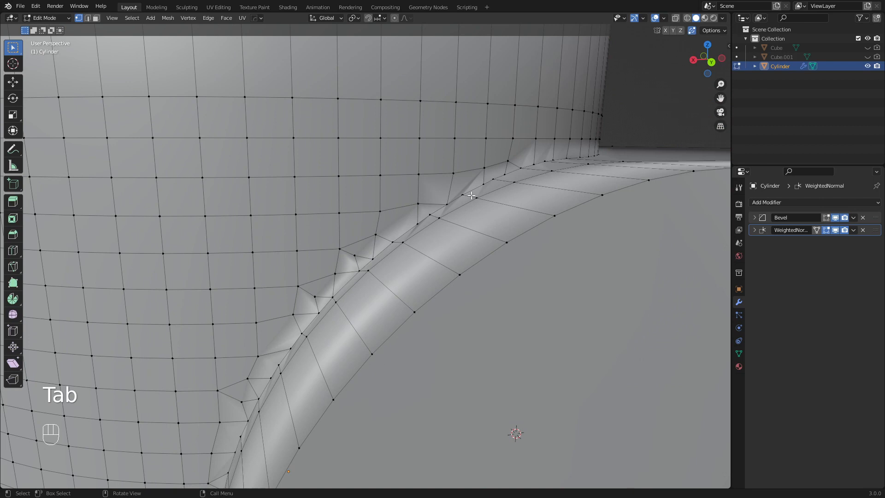
pyautogui.moveTo(419, 218); pyautogui.dragTo(426, 211, button='middle')
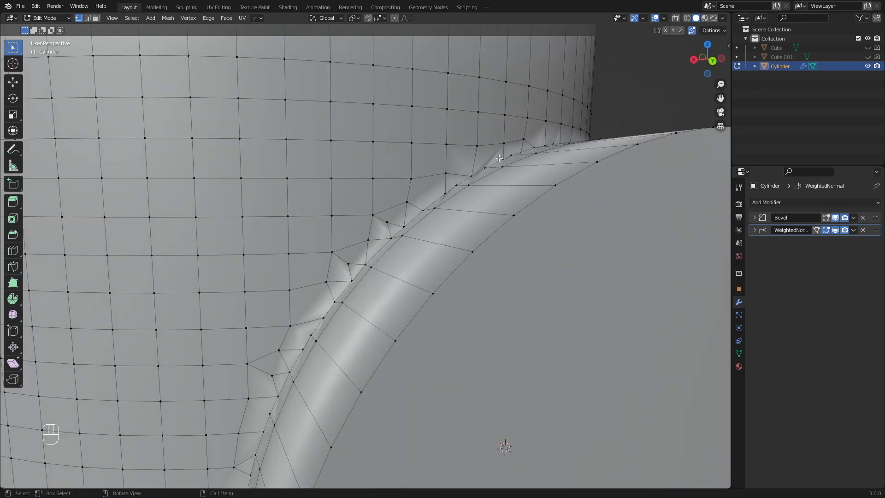
pyautogui.click(463, 160)
pyautogui.click(454, 181)
pyautogui.click(436, 190)
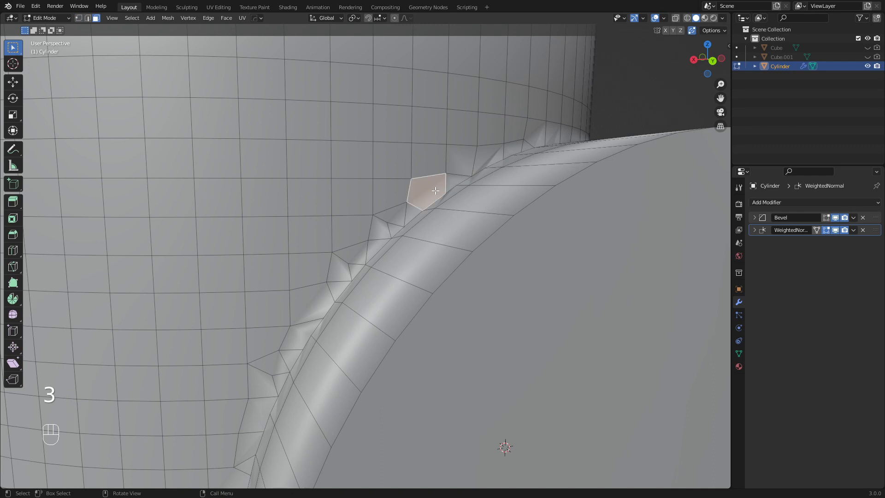
pyautogui.click(401, 215)
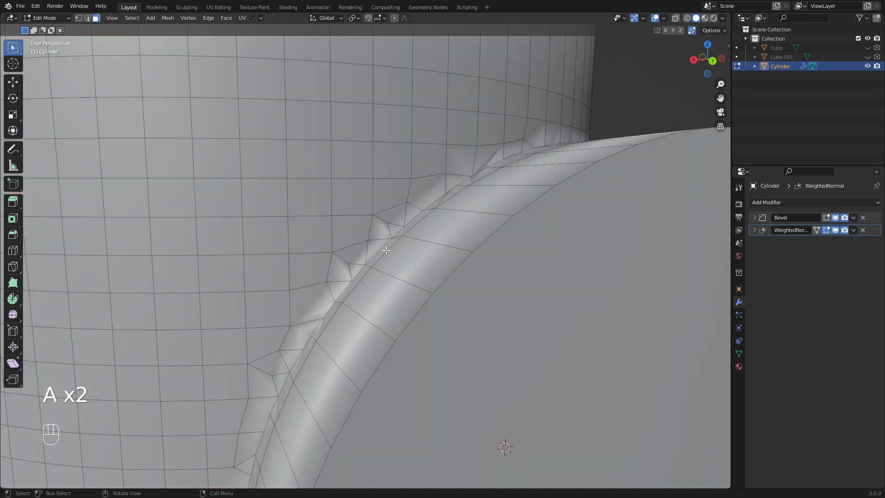
pyautogui.scroll(-3, 386, 250)
pyautogui.scroll(3, 463, 231)
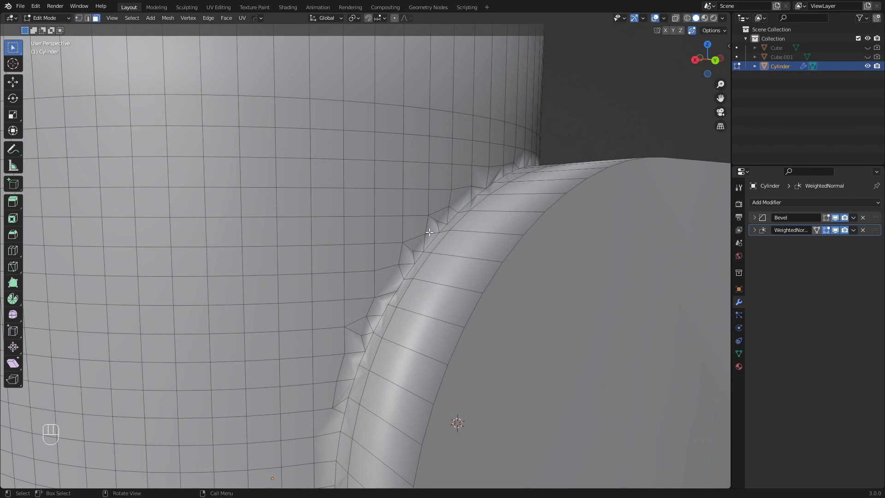
# Inspect the regular quads on the cylinder wall above the seam by selecting them individually in face select mode
pyautogui.press('Tab')
pyautogui.press('Tab')
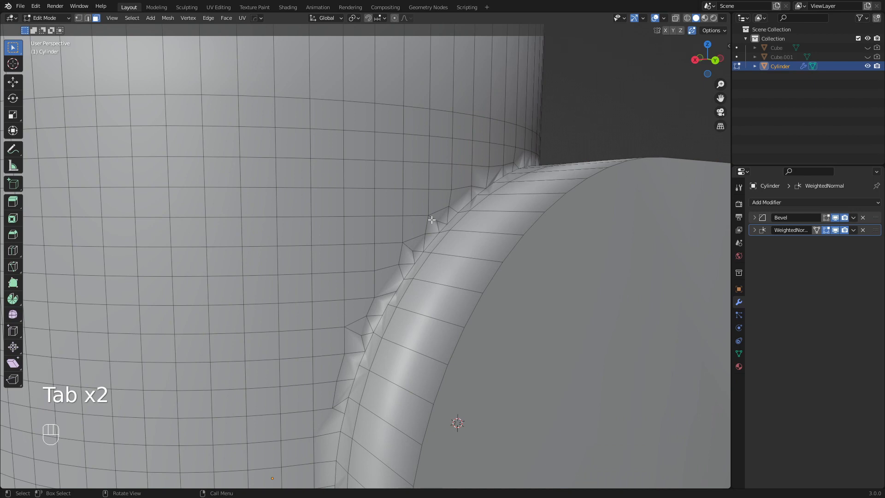
pyautogui.press('2')
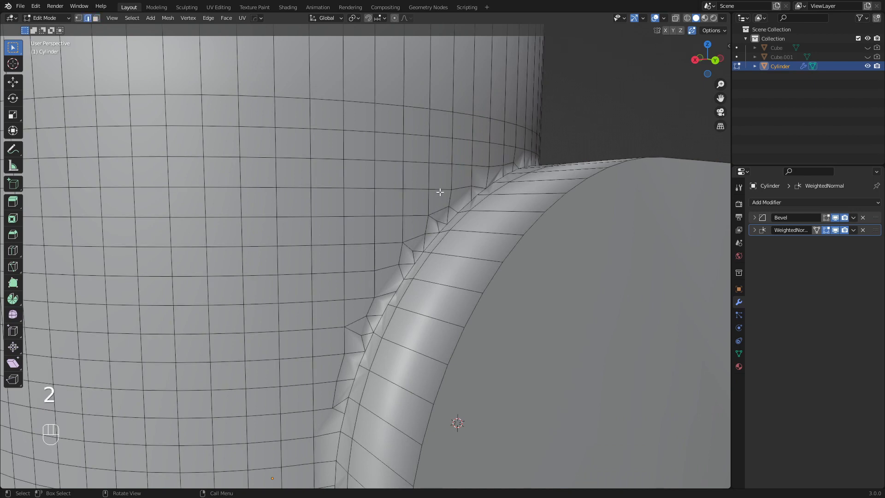
pyautogui.press('3')
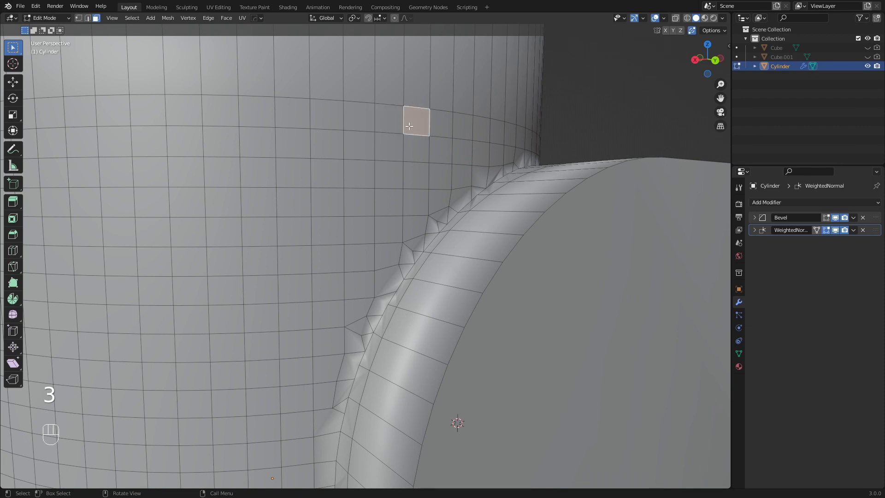
pyautogui.click(396, 118)
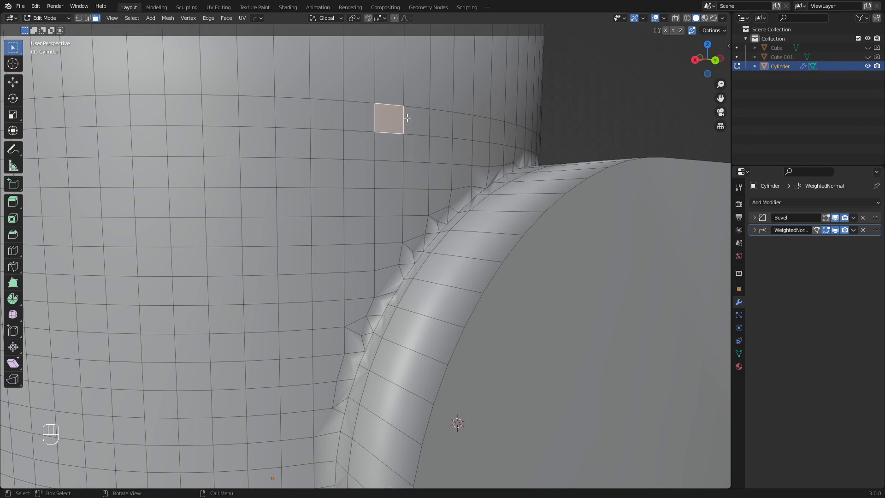
pyautogui.click(424, 124)
pyautogui.click(422, 153)
pyautogui.click(392, 153)
pyautogui.click(364, 153)
# Clear the face selection and select the five-sided face bordering the upper part of the curved seam
pyautogui.moveTo(455, 160); pyautogui.dragTo(428, 207, button='middle')
pyautogui.press('a')
pyautogui.press('a')
pyautogui.click(465, 205)
pyautogui.click(416, 188)
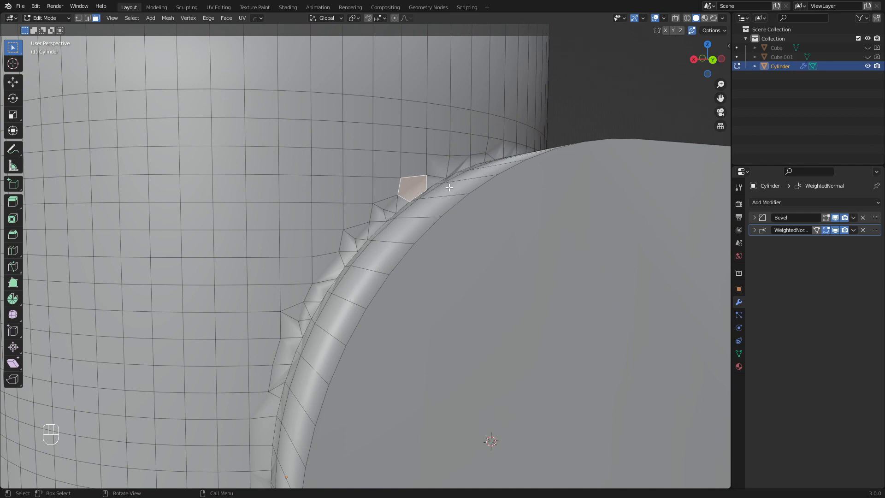
# Compare the five-sided face's area with its Object Mode shading and examine the bevel along the upper seam curve
pyautogui.press('Tab')
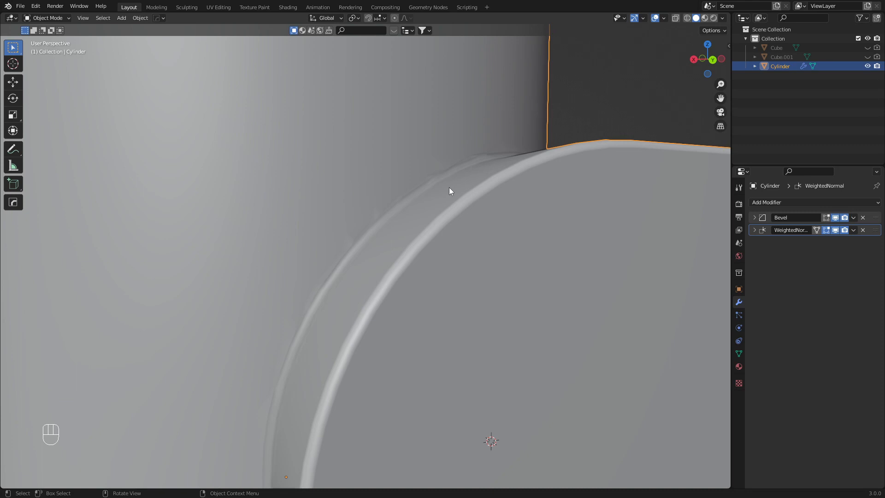
pyautogui.press('Tab')
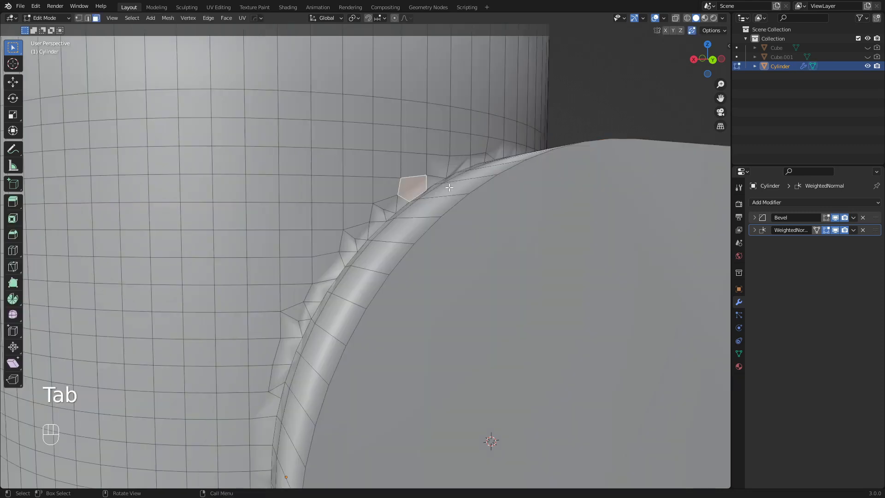
pyautogui.press('Tab')
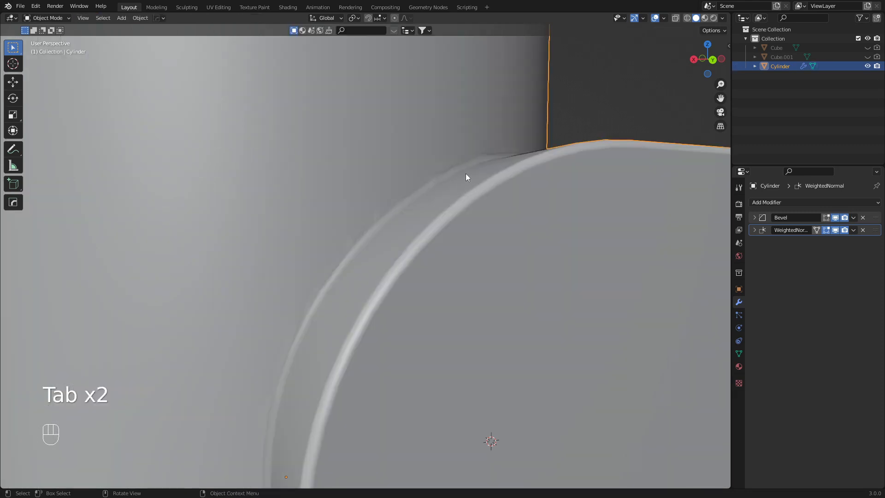
pyautogui.scroll(1, 501, 153)
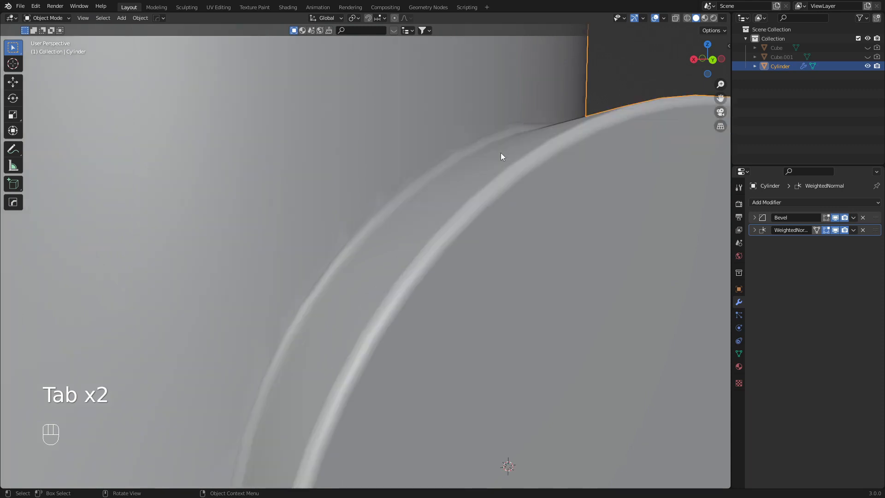
pyautogui.keyDown('shift'); pyautogui.moveTo(528, 137); pyautogui.dragTo(526, 161, button='middle'); pyautogui.keyUp('shift')
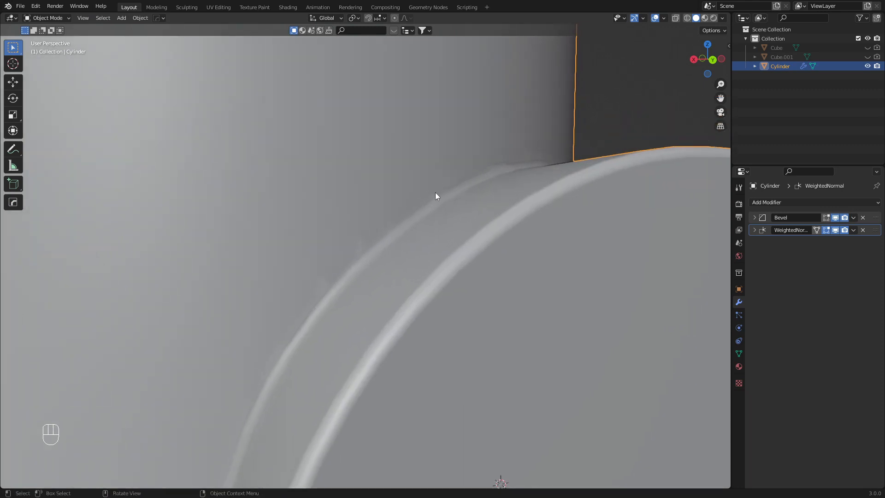
pyautogui.scroll(-5, 542, 172)
pyautogui.moveTo(405, 203); pyautogui.dragTo(477, 187, button='middle')
pyautogui.scroll(2, 479, 185)
# Compare the seam's Edit Mode topology with its Object Mode shading from farther away and from several angles
pyautogui.press('Tab')
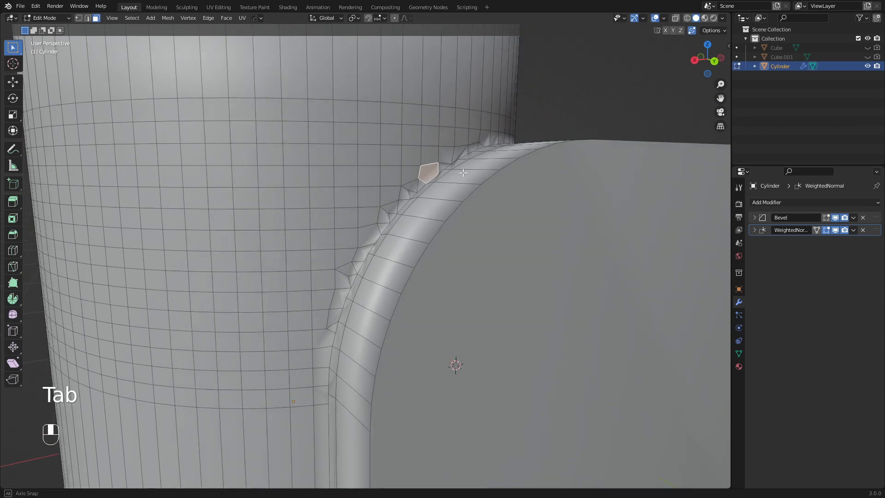
pyautogui.scroll(-5, 355, 141)
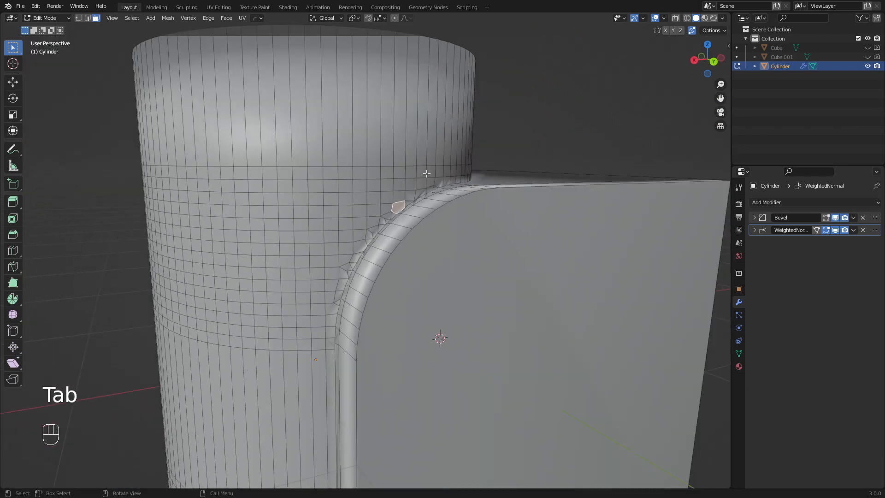
pyautogui.press('Tab')
pyautogui.moveTo(388, 166); pyautogui.dragTo(453, 189, button='middle')
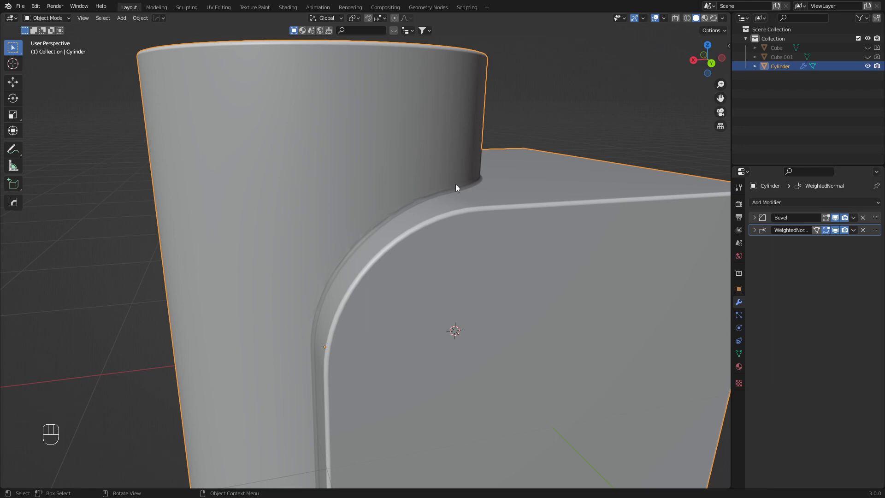
pyautogui.press('Tab')
pyautogui.press('Tab')
pyautogui.moveTo(387, 187)
pyautogui.mouseDown(button='middle')
pyautogui.moveTo(442, 180)
pyautogui.moveTo(447, 166)
pyautogui.moveTo(437, 154)
pyautogui.moveTo(382, 188)
pyautogui.mouseUp(button='middle')
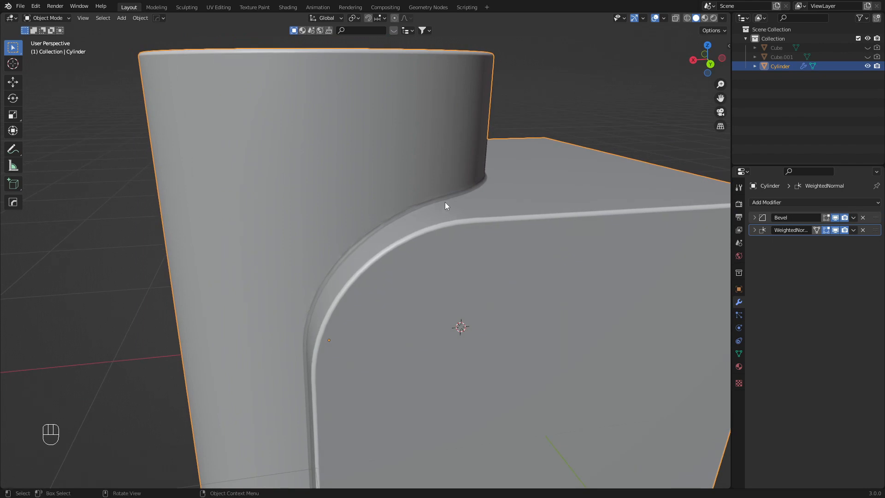
pyautogui.keyDown('shift'); pyautogui.moveTo(449, 201); pyautogui.dragTo(472, 196, button='middle'); pyautogui.keyUp('shift')
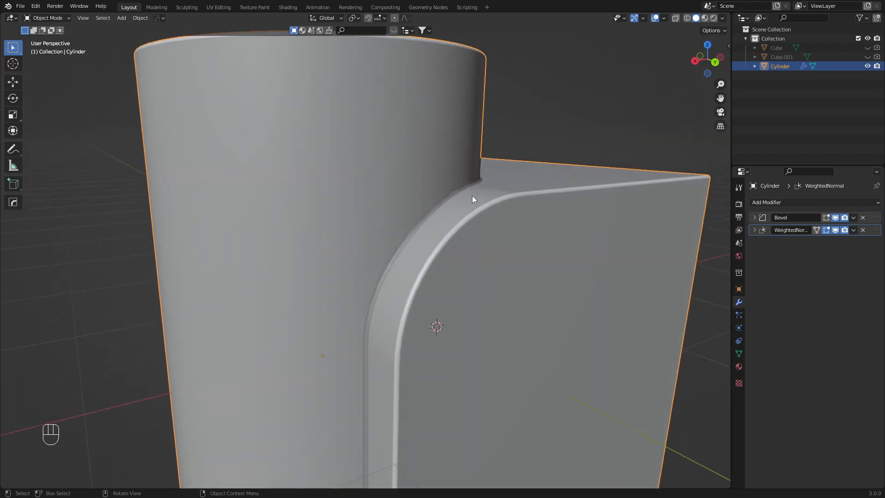
pyautogui.press('Tab')
pyautogui.press('Tab')
pyautogui.scroll(3, 479, 201)
pyautogui.scroll(-5, 491, 198)
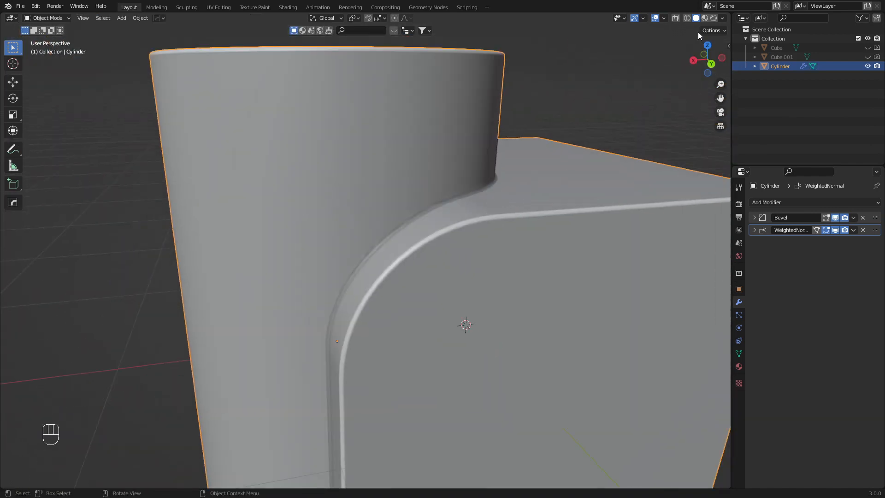
# Examine the model's surface reflections from both sides under MatCap viewport lighting and switch back to Studio lighting
pyautogui.click(723, 18)
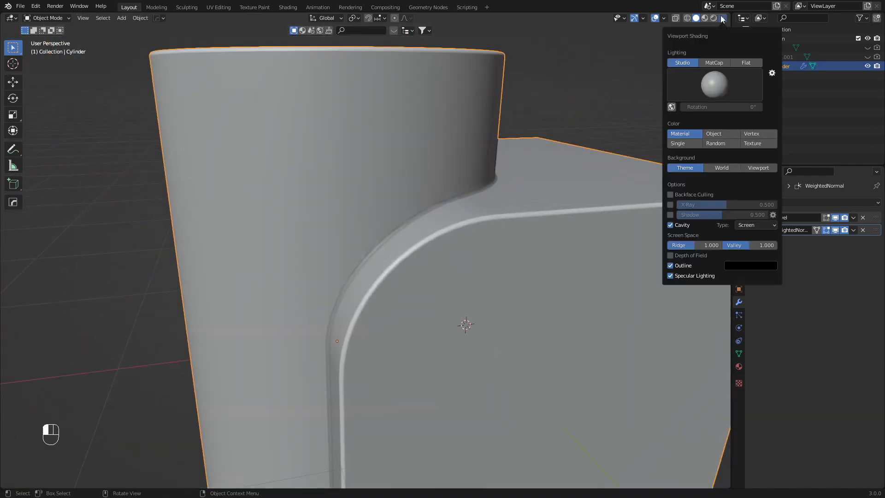
pyautogui.click(714, 62)
pyautogui.moveTo(515, 175)
pyautogui.mouseDown(button='middle')
pyautogui.moveTo(548, 161)
pyautogui.moveTo(545, 148)
pyautogui.moveTo(489, 173)
pyautogui.moveTo(500, 156)
pyautogui.moveTo(434, 198)
pyautogui.moveTo(482, 190)
pyautogui.moveTo(492, 161)
pyautogui.moveTo(486, 171)
pyautogui.mouseUp(button='middle')
pyautogui.scroll(-5, 516, 171)
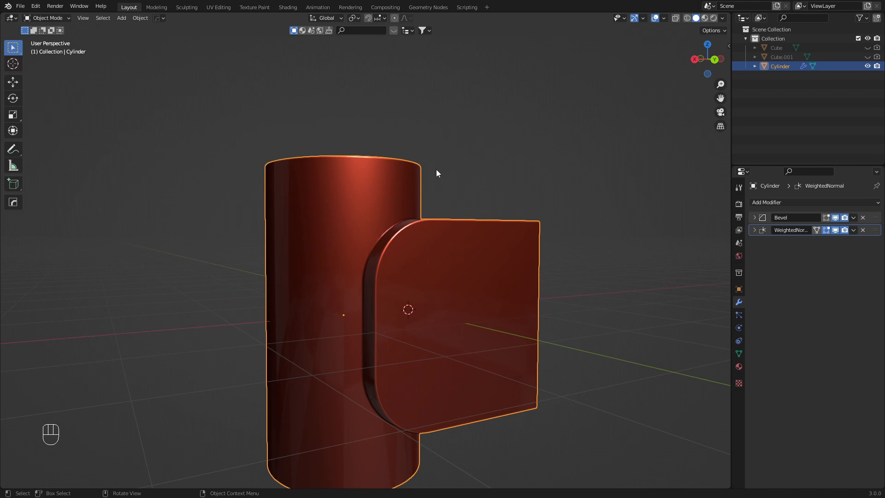
pyautogui.keyDown('shift'); pyautogui.moveTo(475, 186); pyautogui.dragTo(458, 178, button='middle'); pyautogui.keyUp('shift')
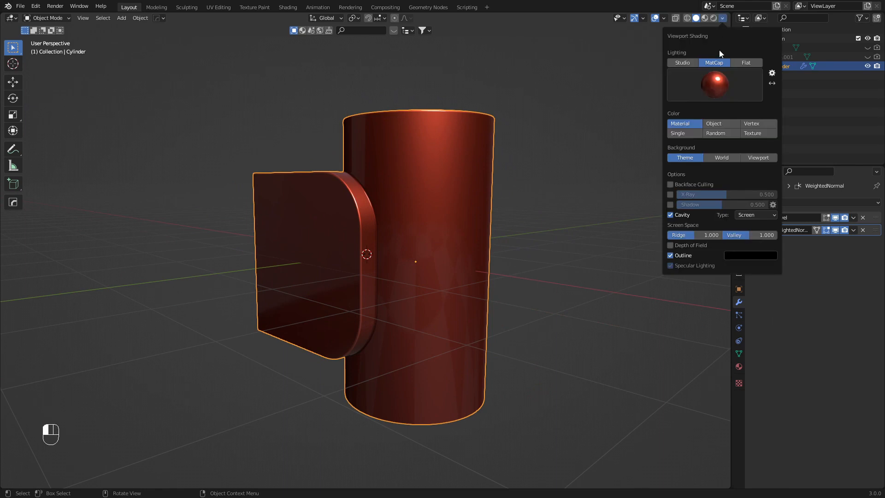
pyautogui.click(682, 63)
pyautogui.moveTo(420, 127)
pyautogui.mouseDown(button='middle')
pyautogui.moveTo(411, 167)
pyautogui.moveTo(438, 214)
pyautogui.moveTo(412, 203)
pyautogui.moveTo(413, 194)
pyautogui.moveTo(468, 191)
pyautogui.moveTo(458, 167)
pyautogui.moveTo(464, 197)
pyautogui.moveTo(450, 187)
pyautogui.moveTo(475, 193)
pyautogui.moveTo(466, 160)
pyautogui.mouseUp(button='middle')
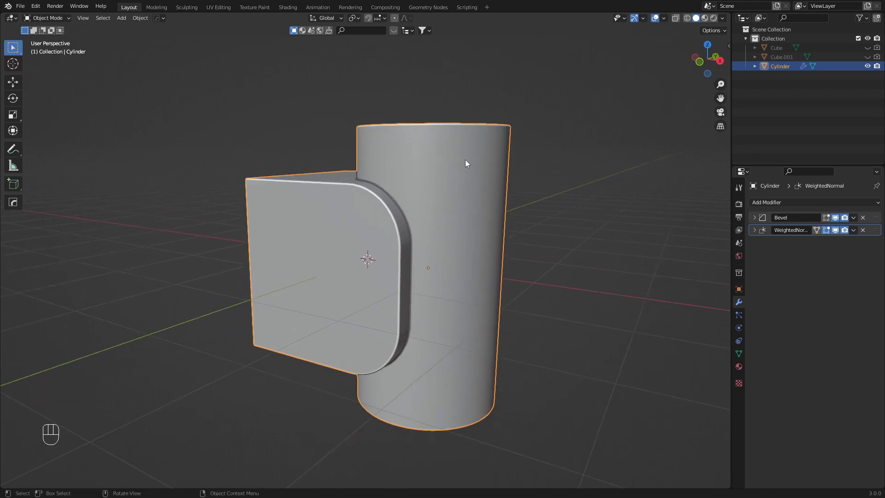